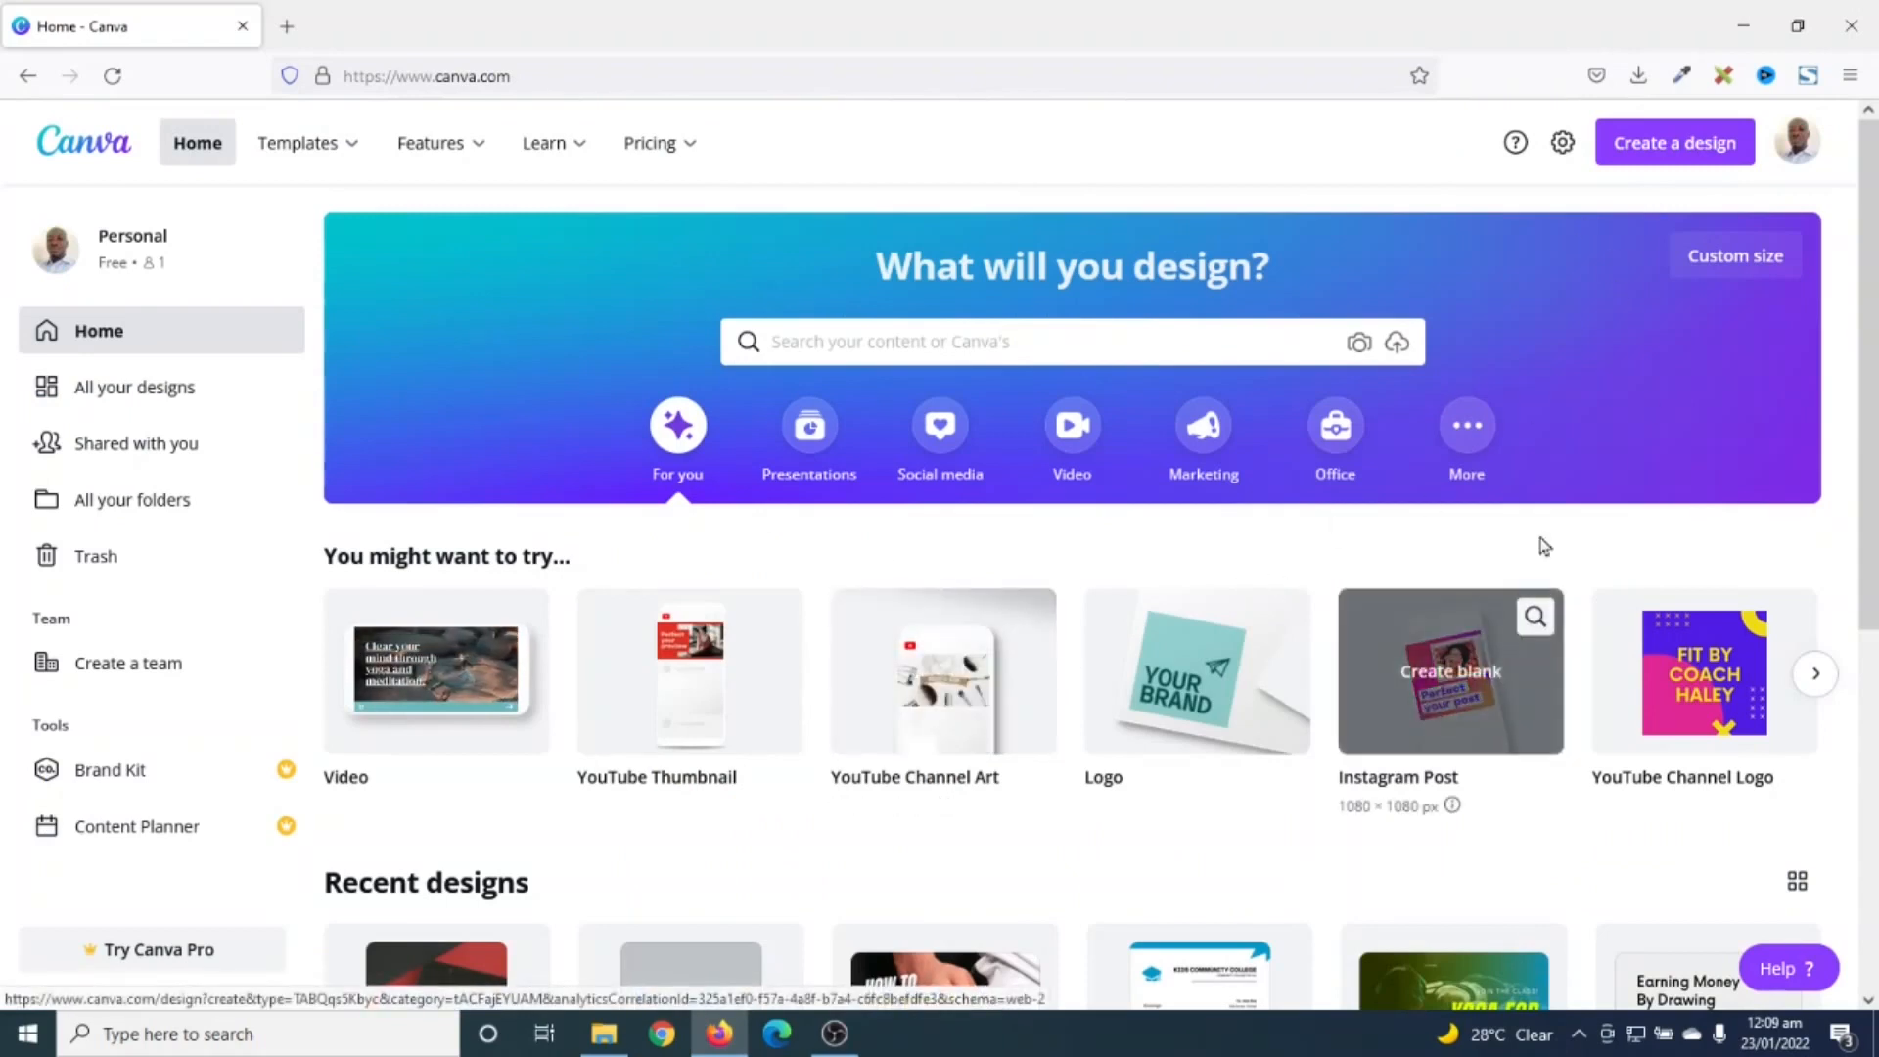
Step: Create a new blank Facebook Post design at 940 × 788 px
left_click(1672, 160)
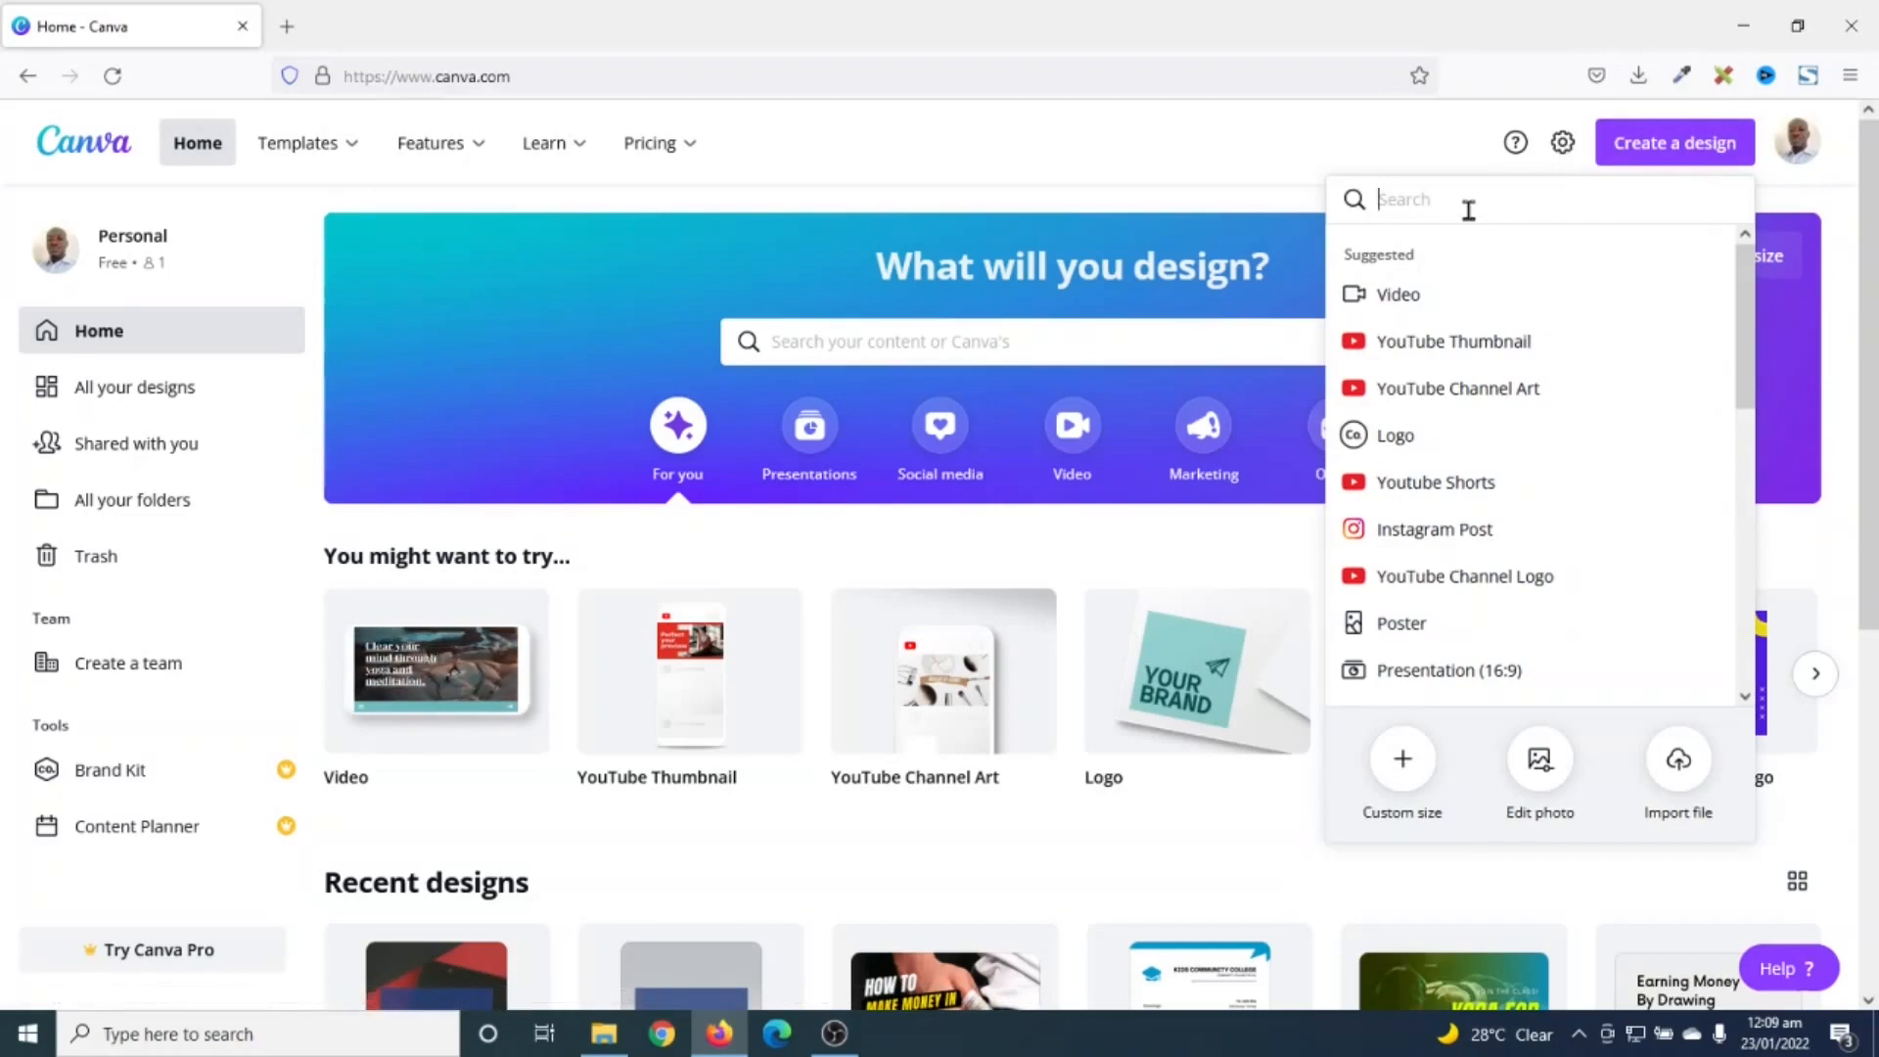
type("facebook post")
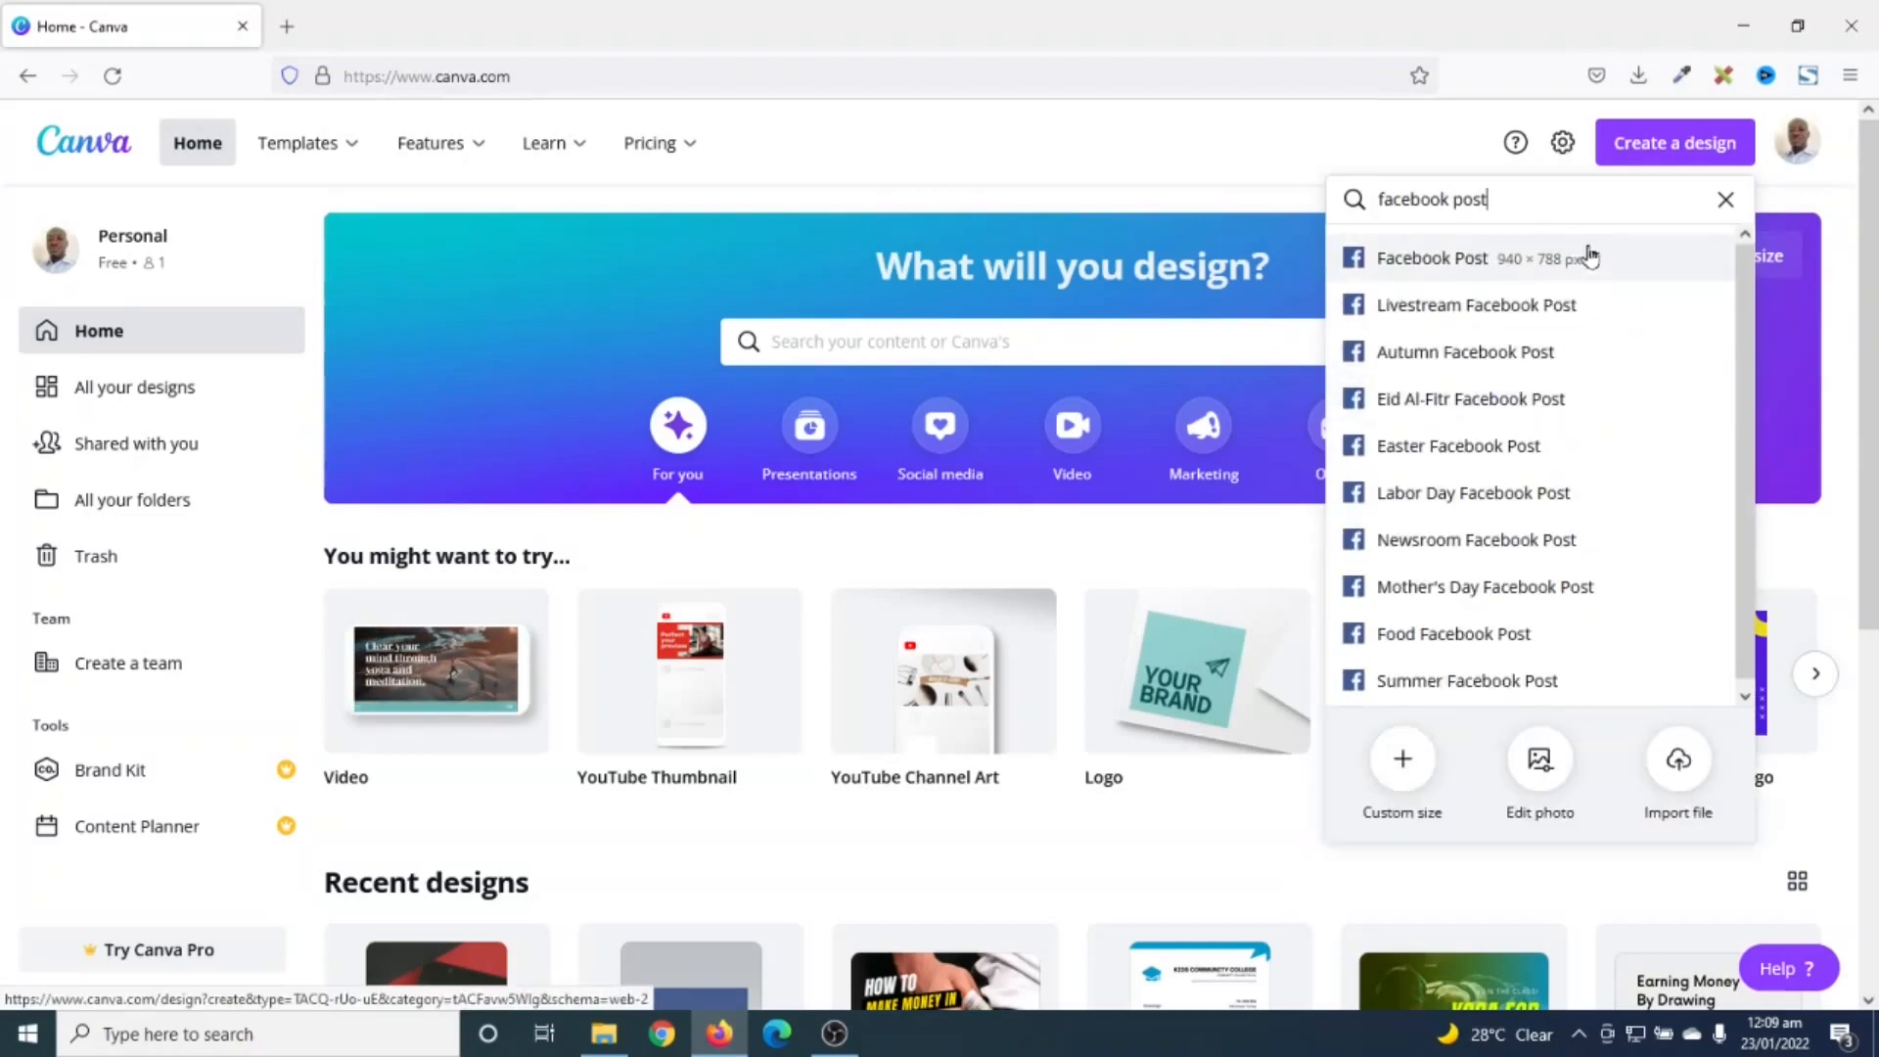
left_click(1519, 266)
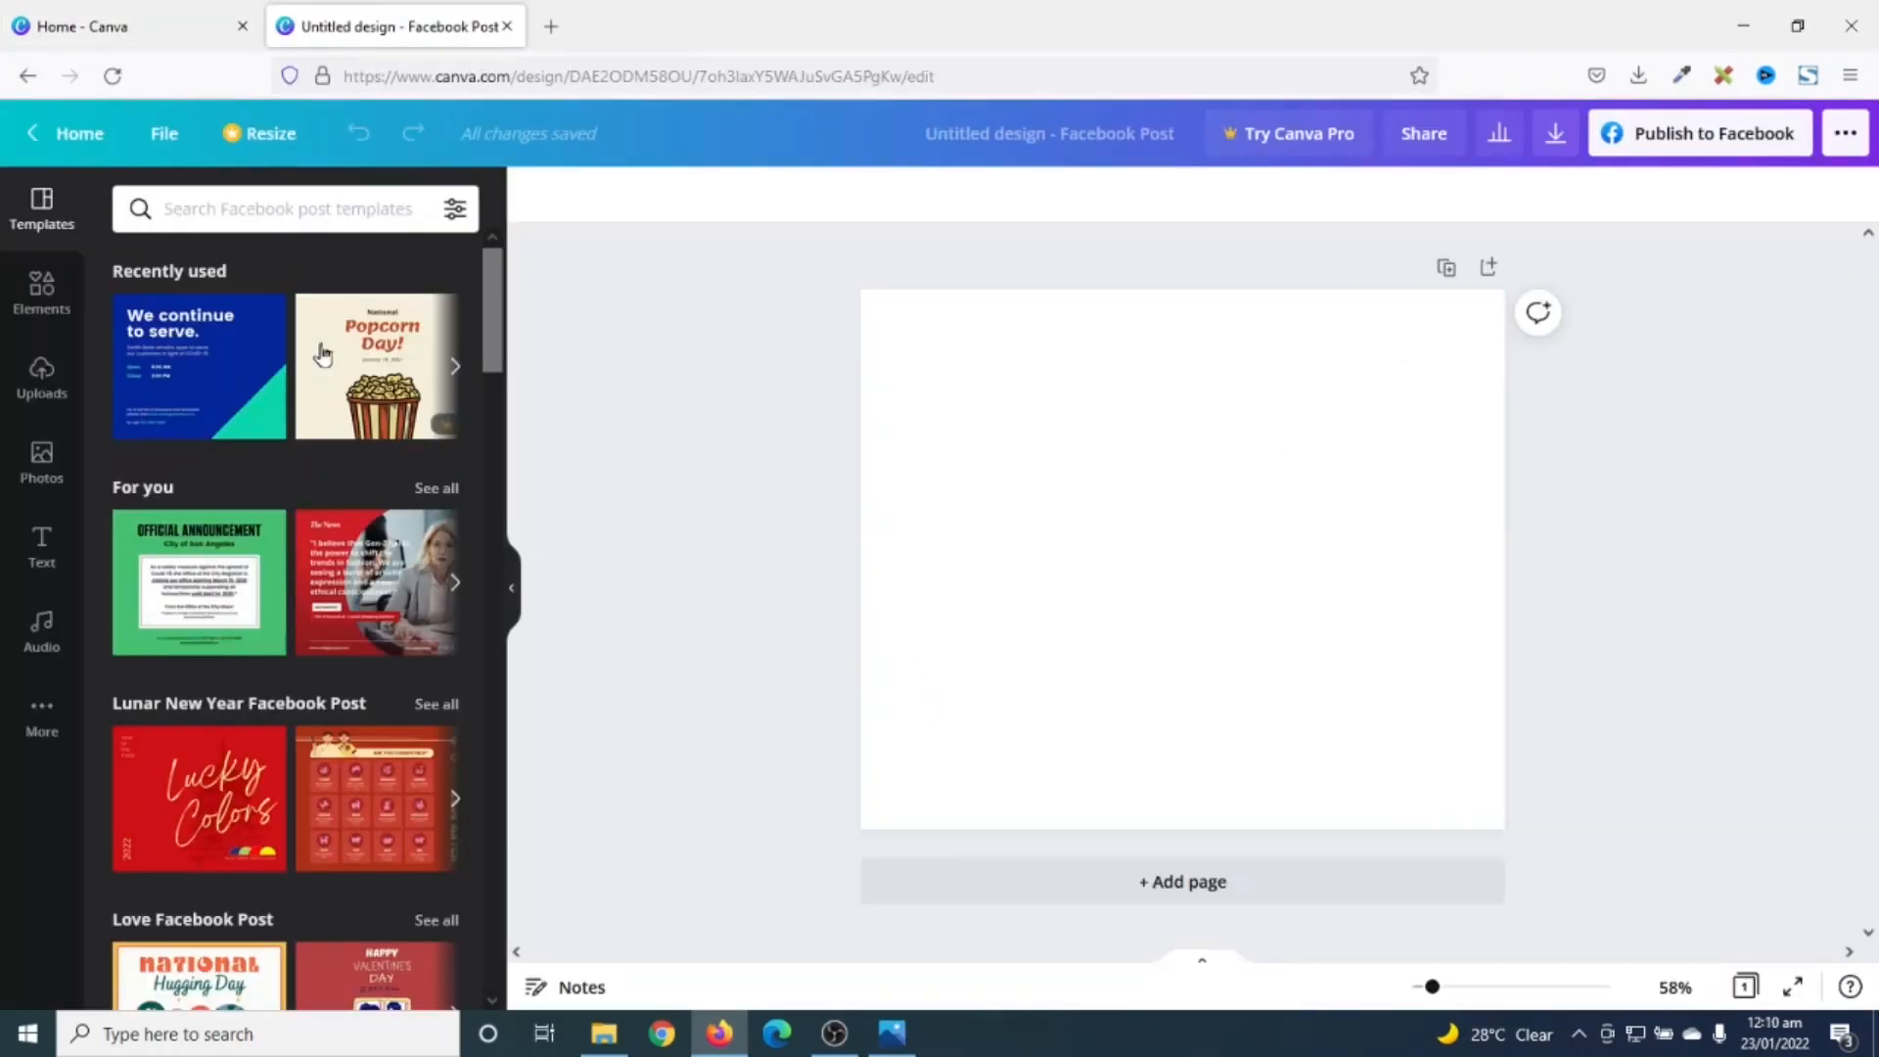
scroll(235, 398, "down", 15)
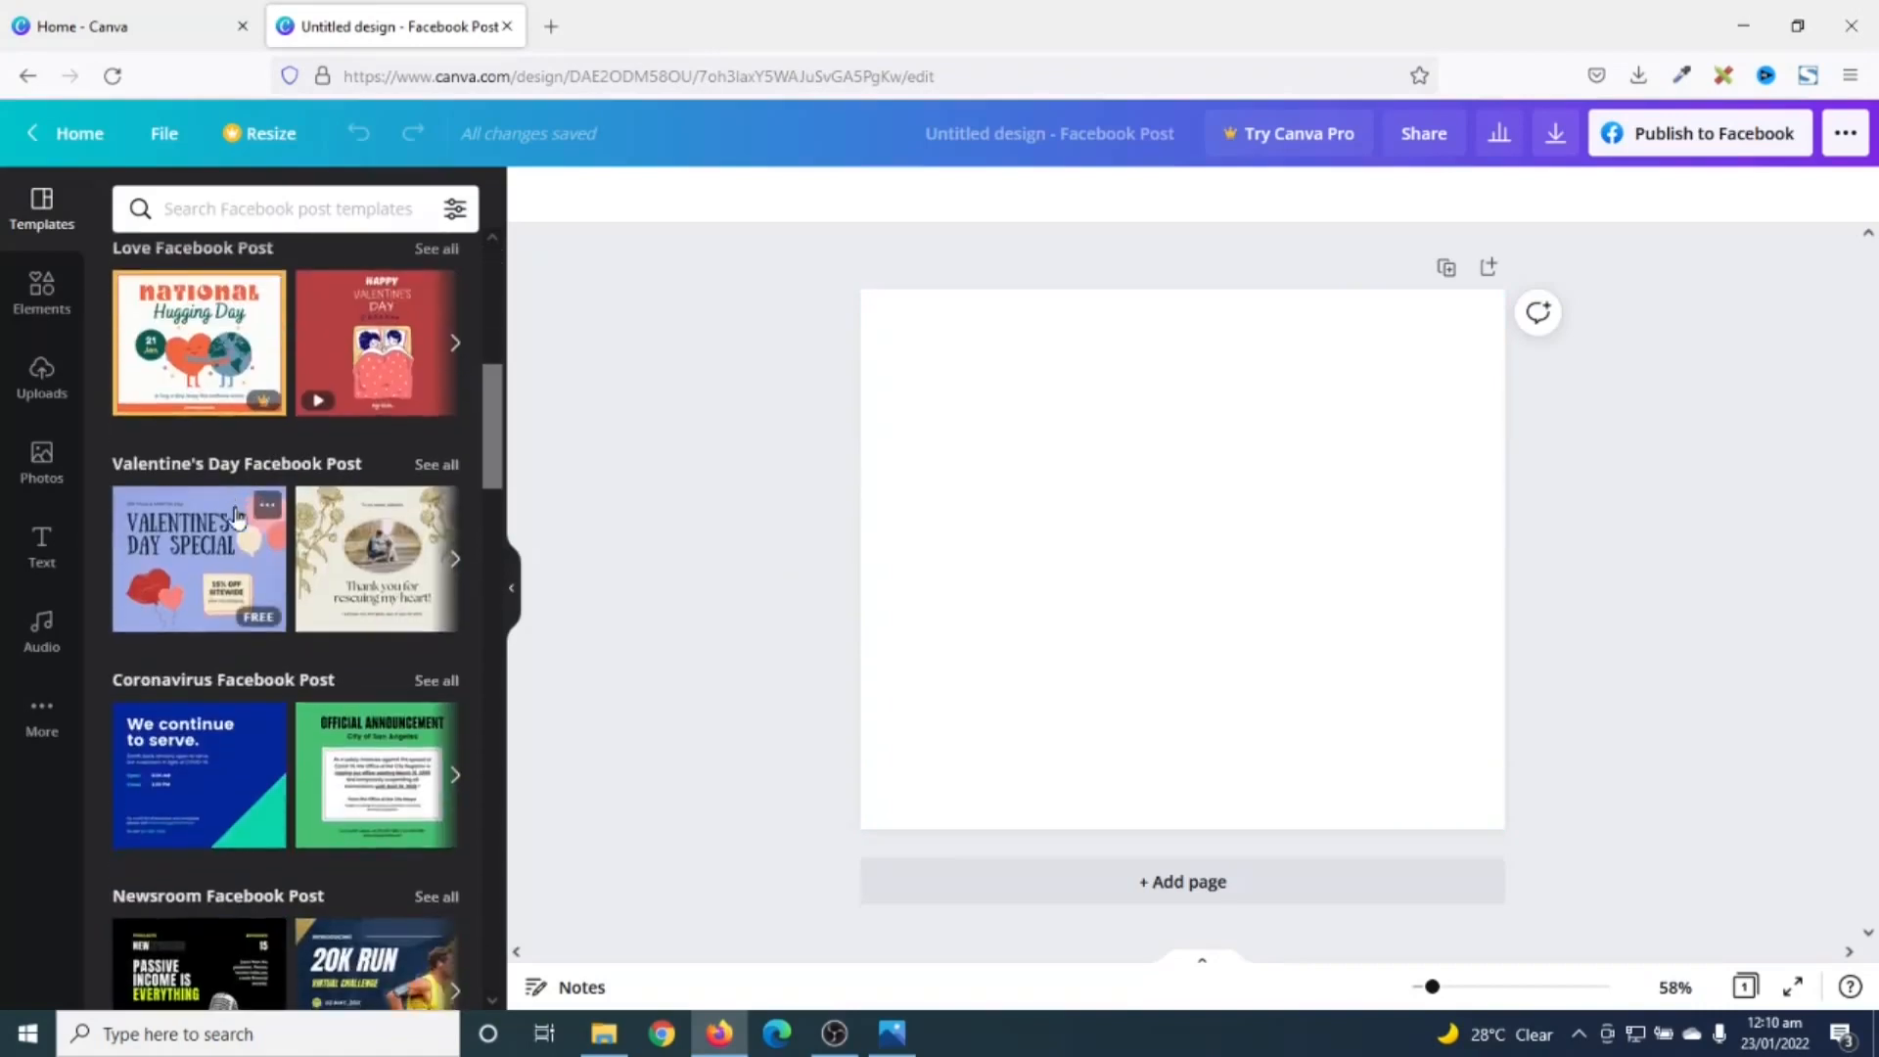
scroll(242, 542, "down", 10)
scroll(264, 533, "up", 15)
scroll(274, 528, "up", 7)
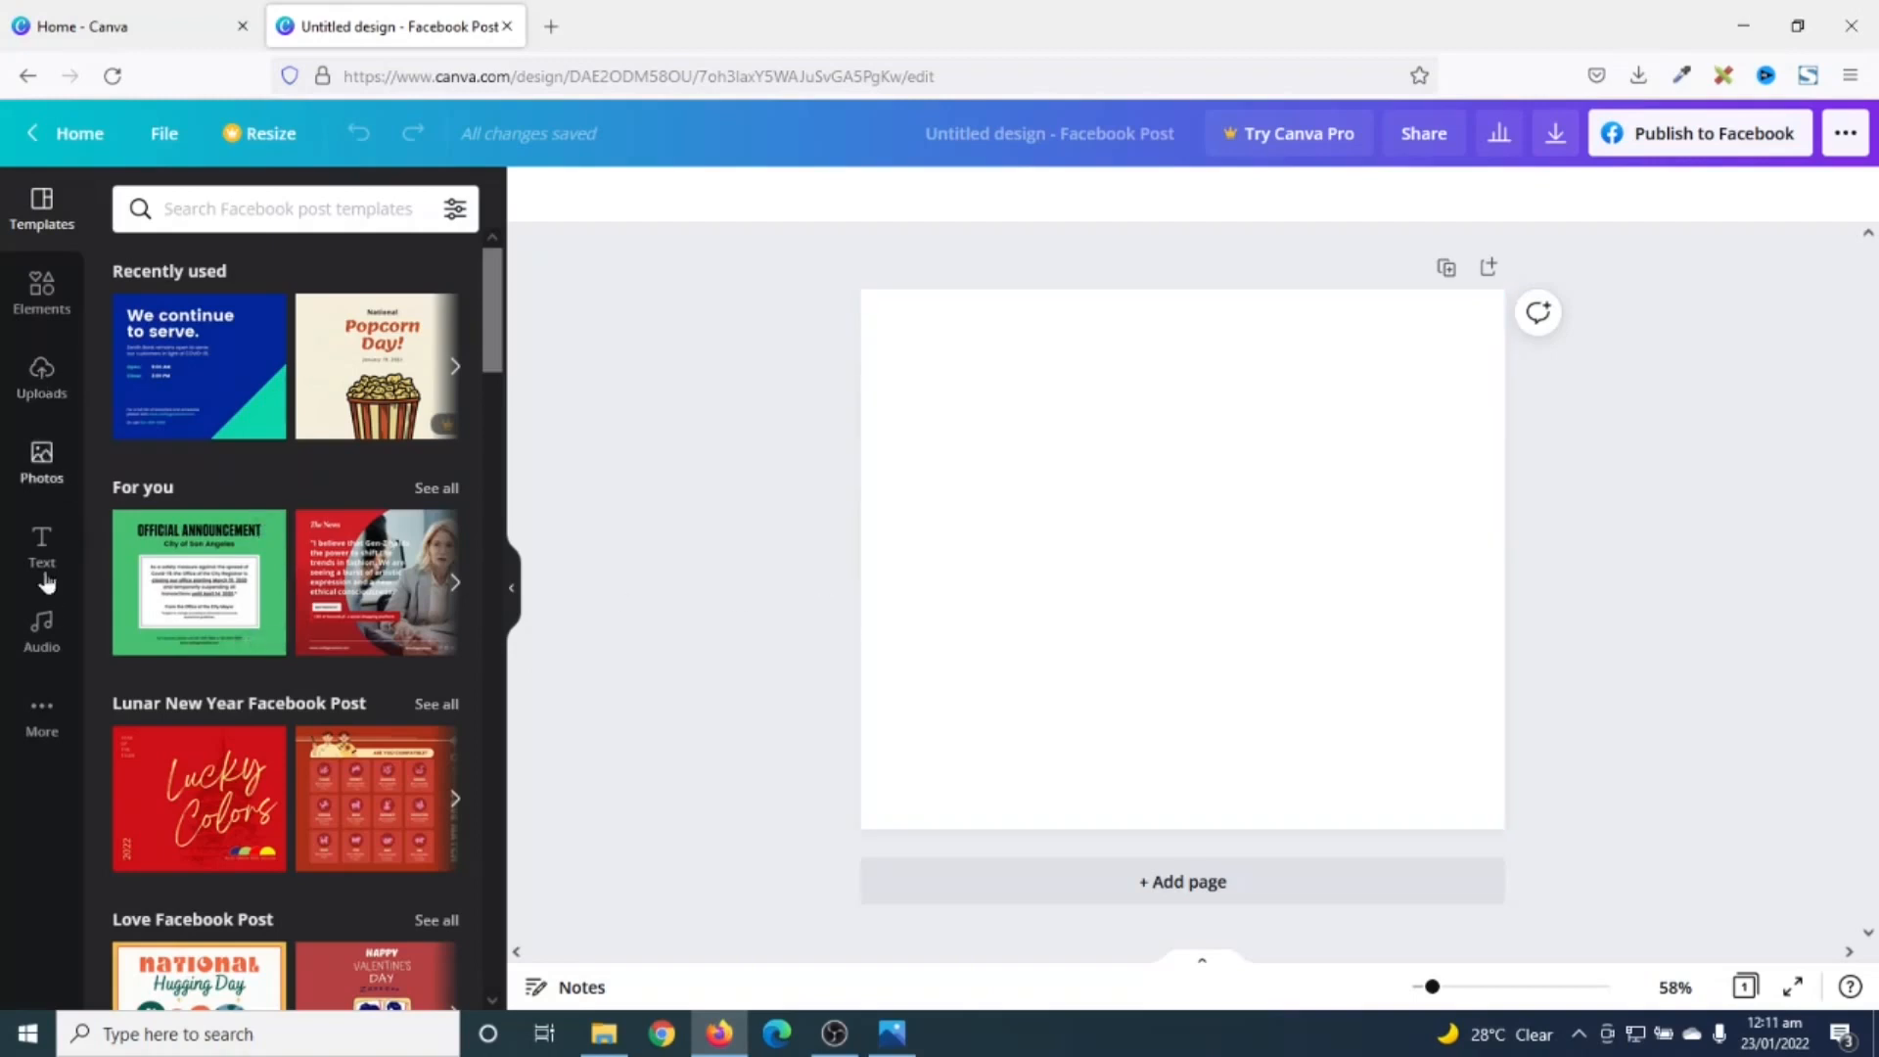
Step: Try the white marble texture as the page background and delete it
left_click(44, 724)
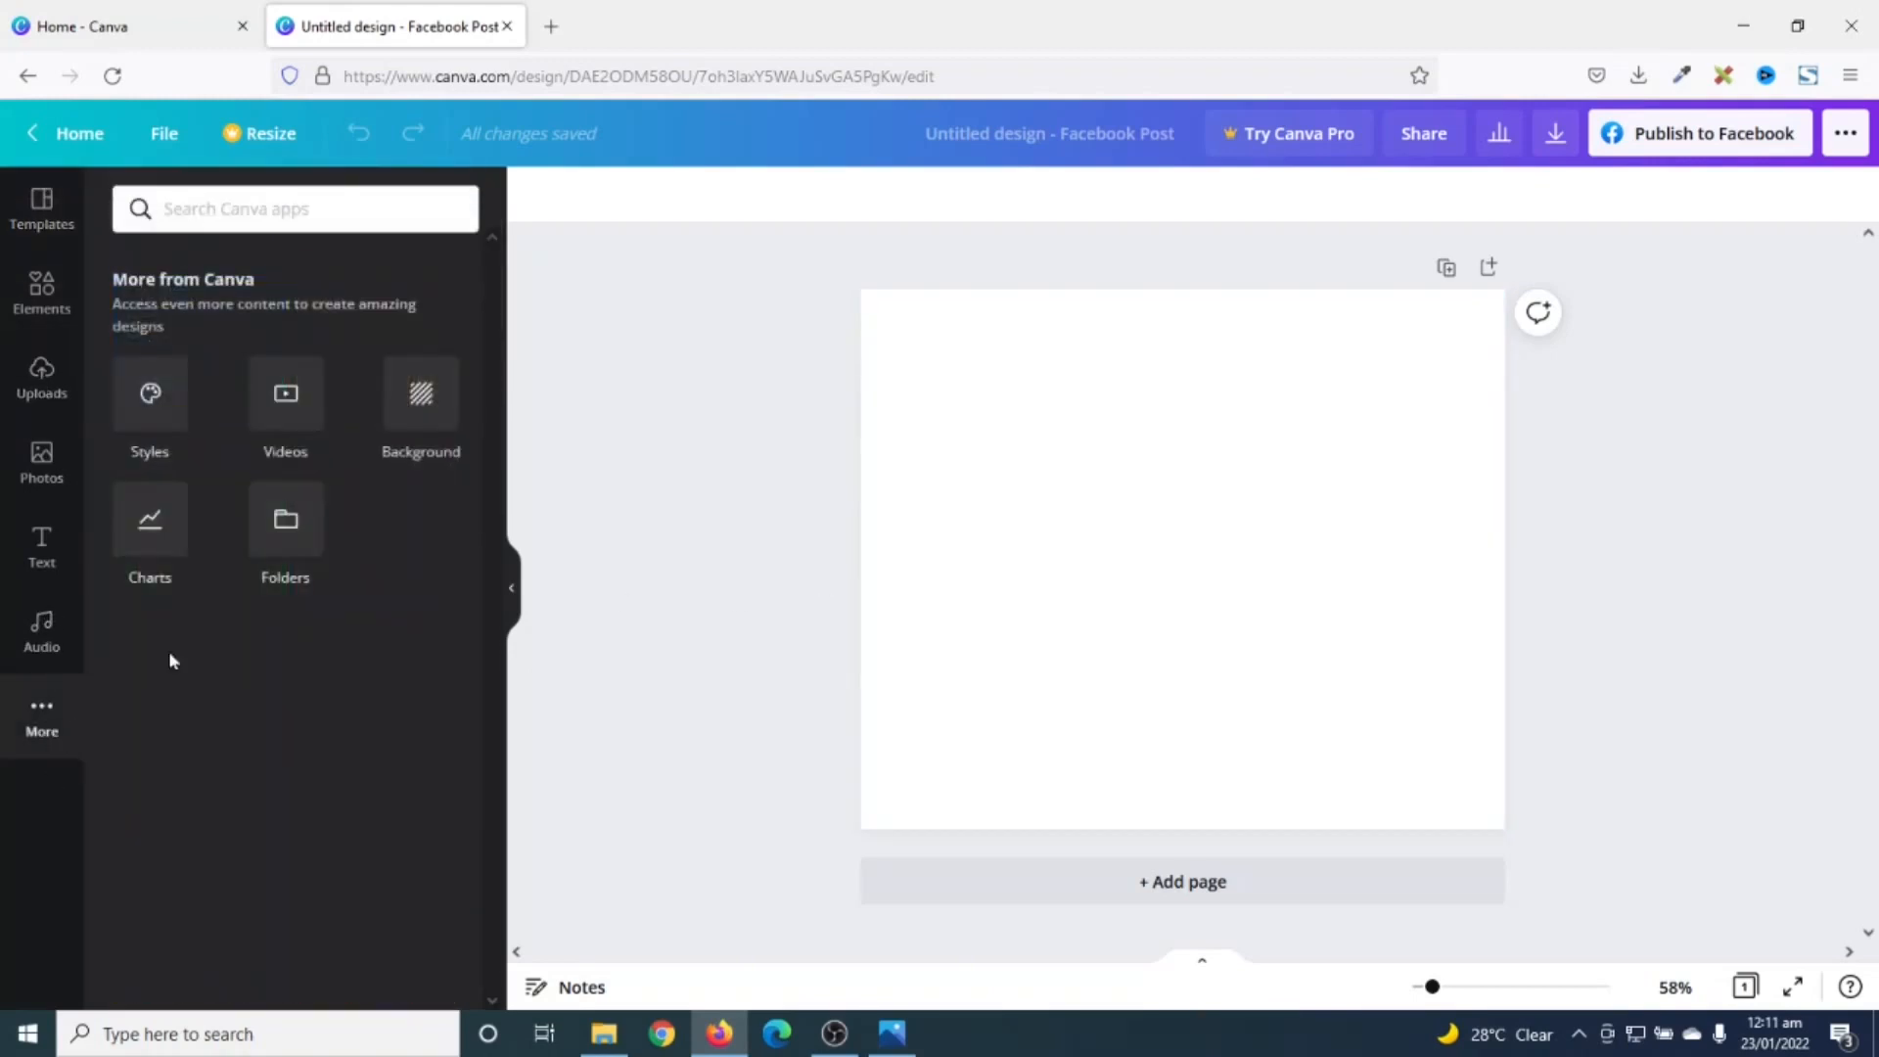
left_click(408, 416)
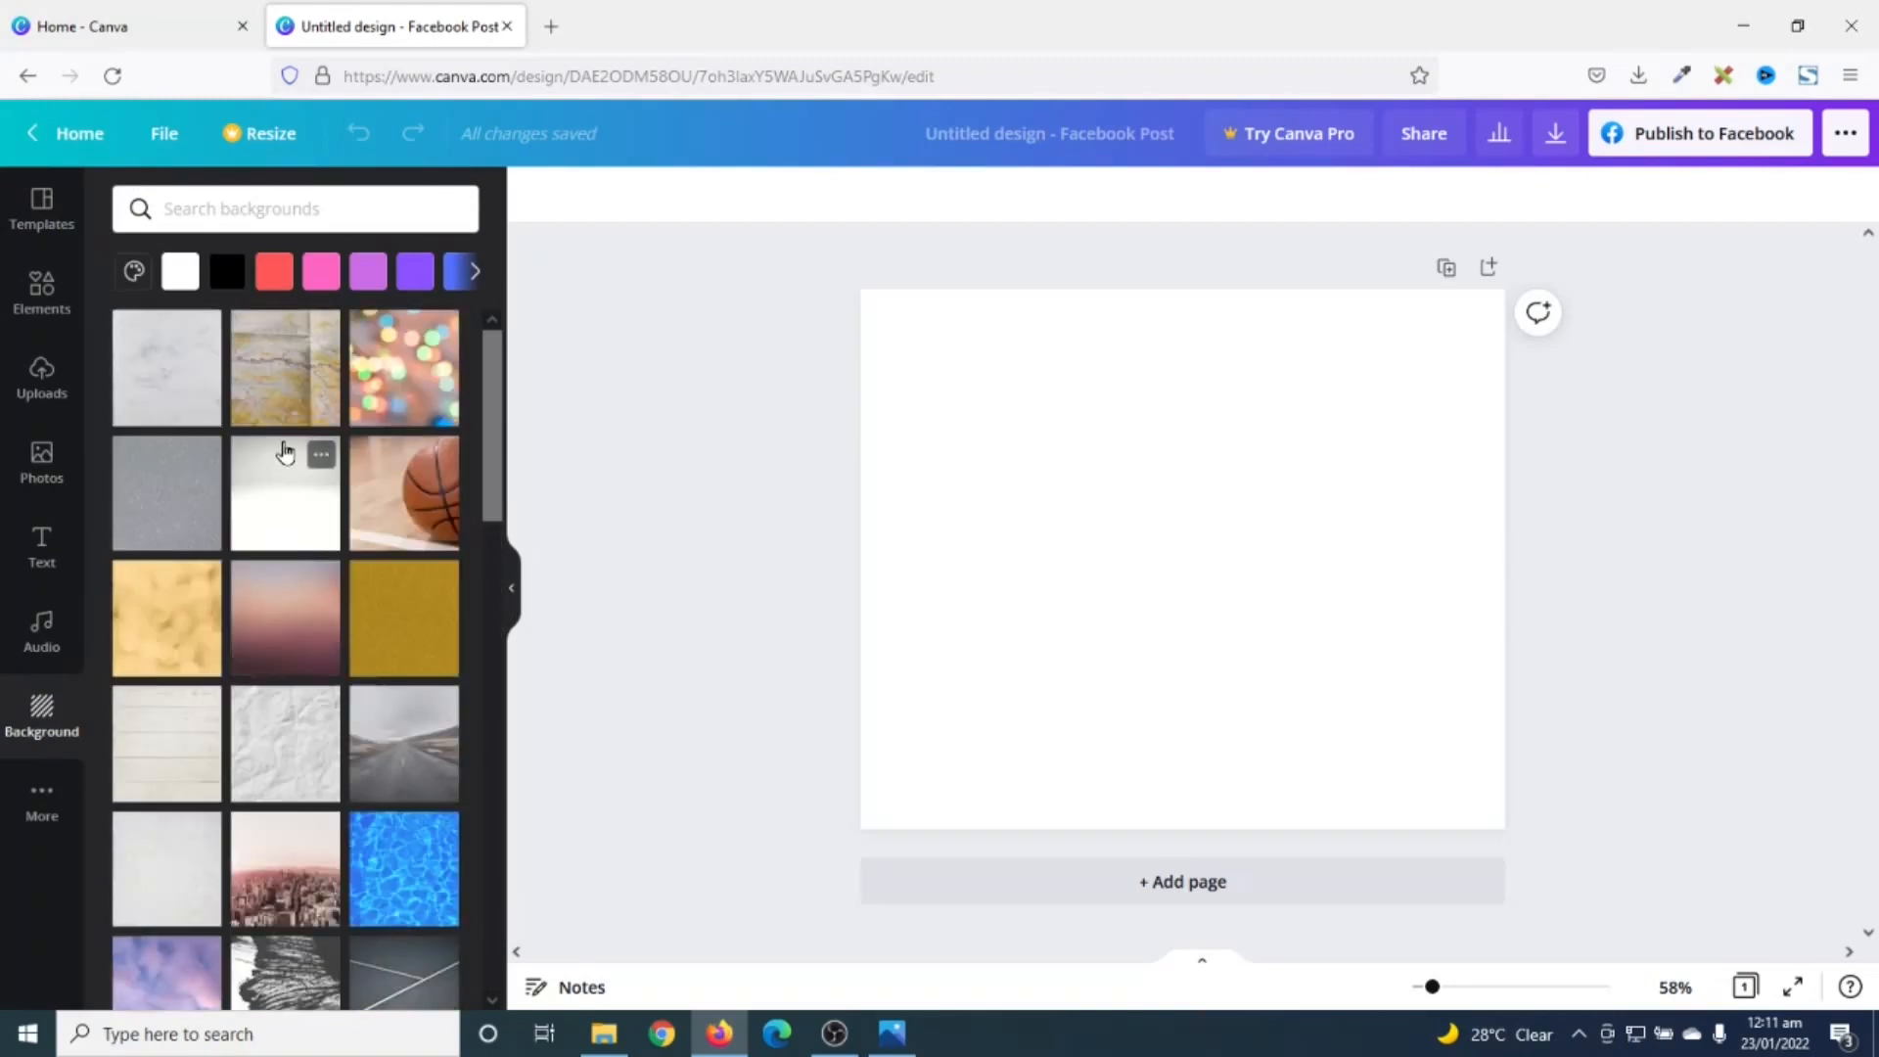
left_click(165, 419)
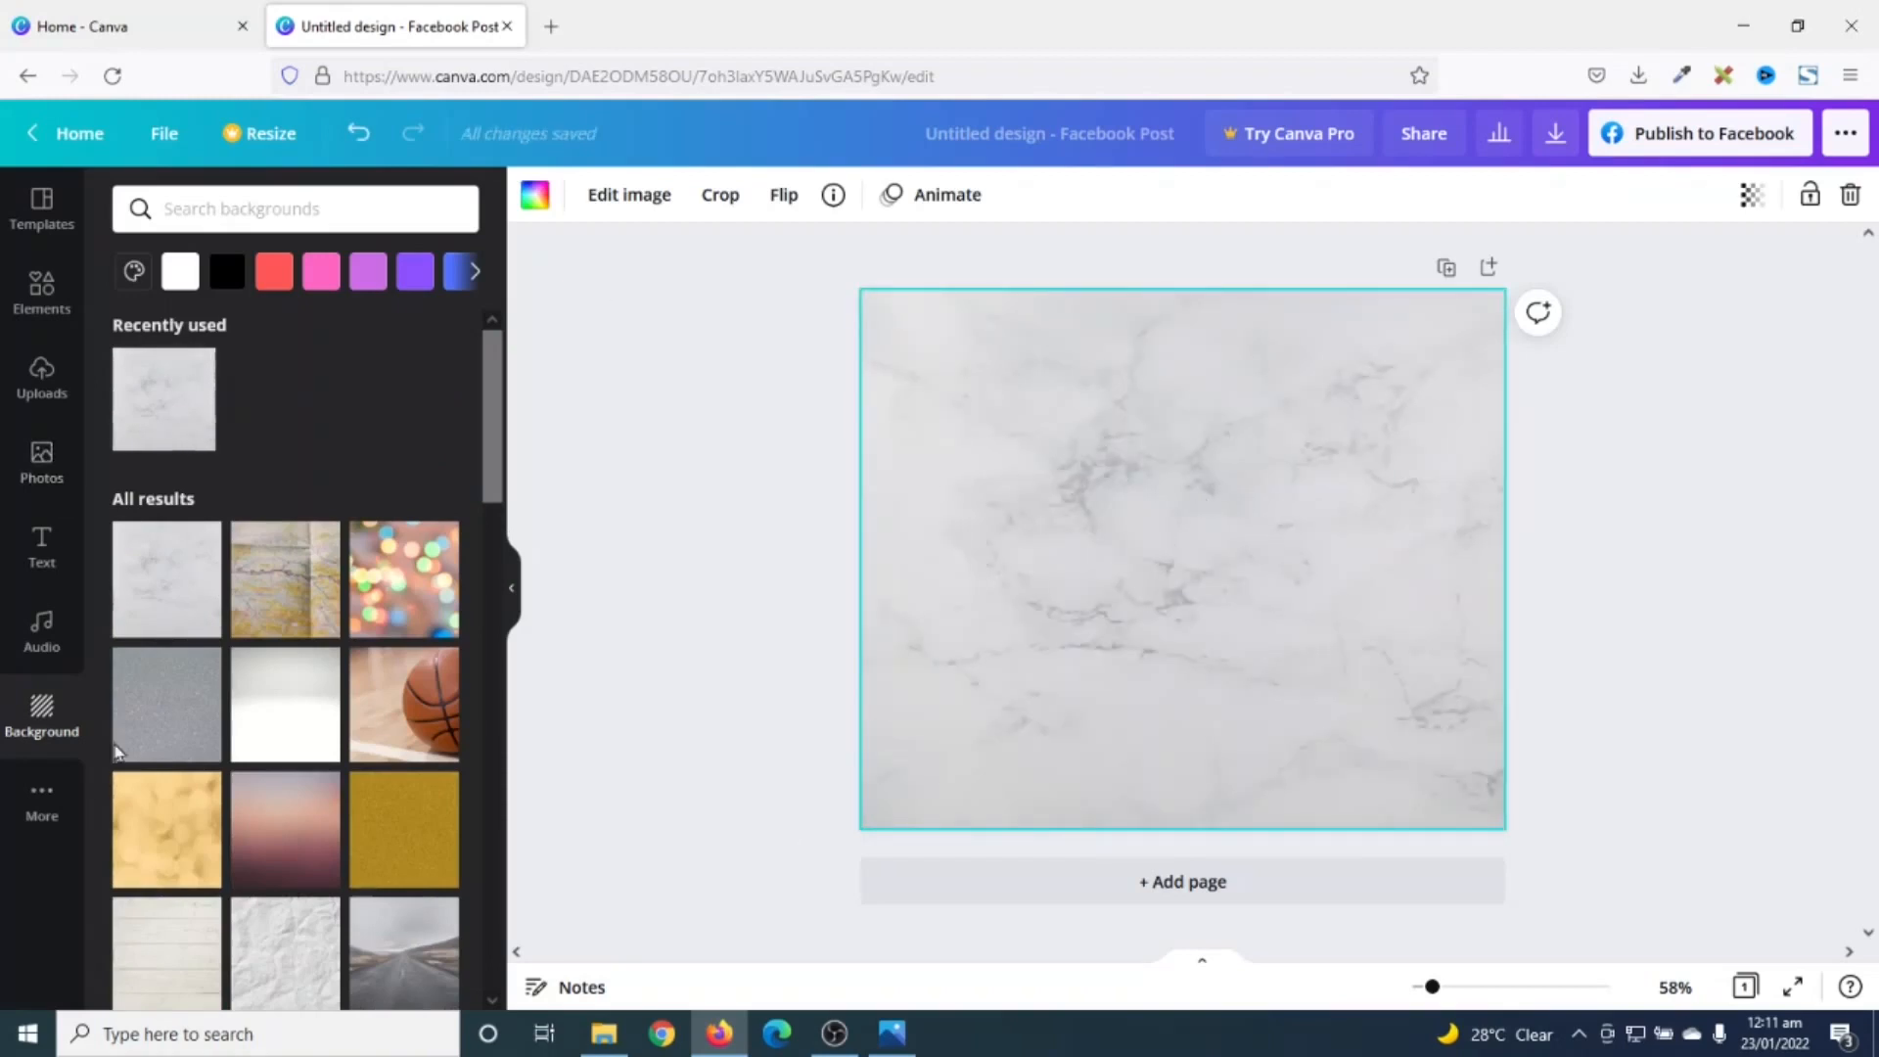
scroll(390, 702, "down", 1)
scroll(389, 702, "down", 5)
scroll(390, 703, "up", 7)
key("Delete")
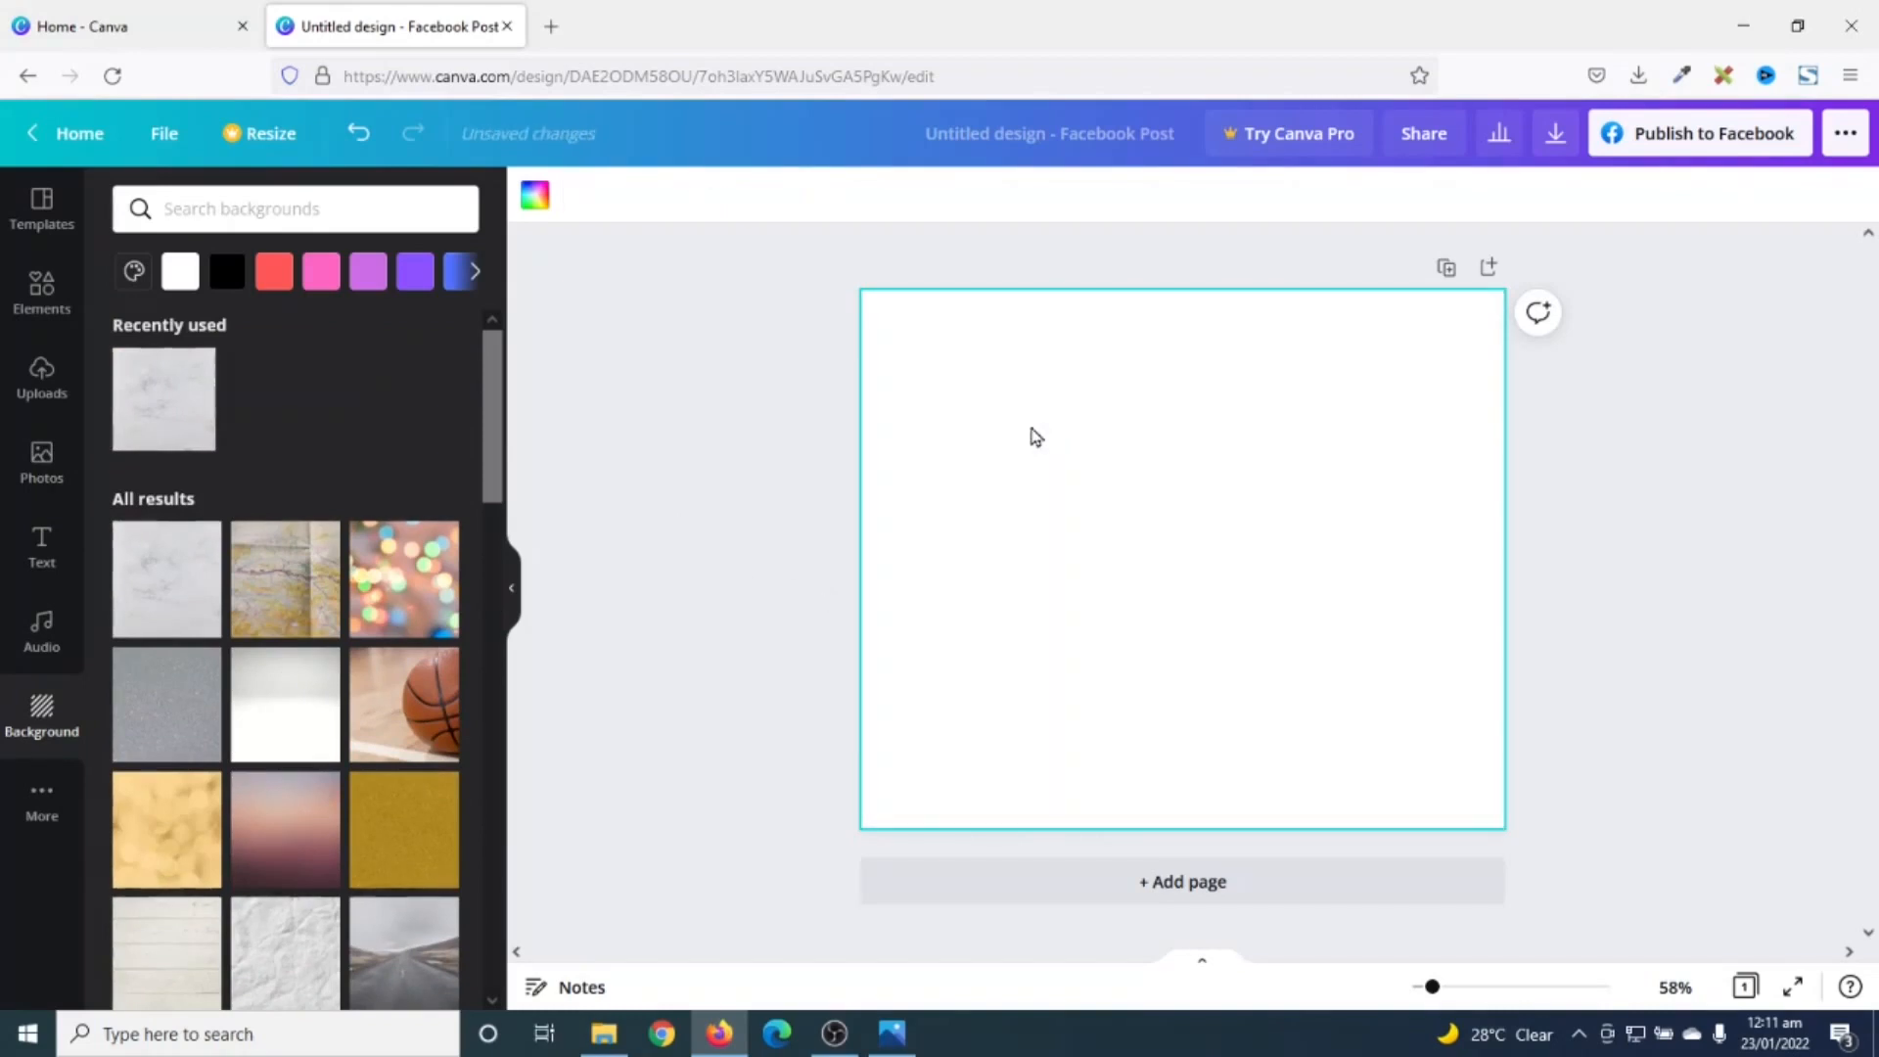
Step: Upload the design-background image from the fb post folder and set it as the full page background
left_click(604, 1034)
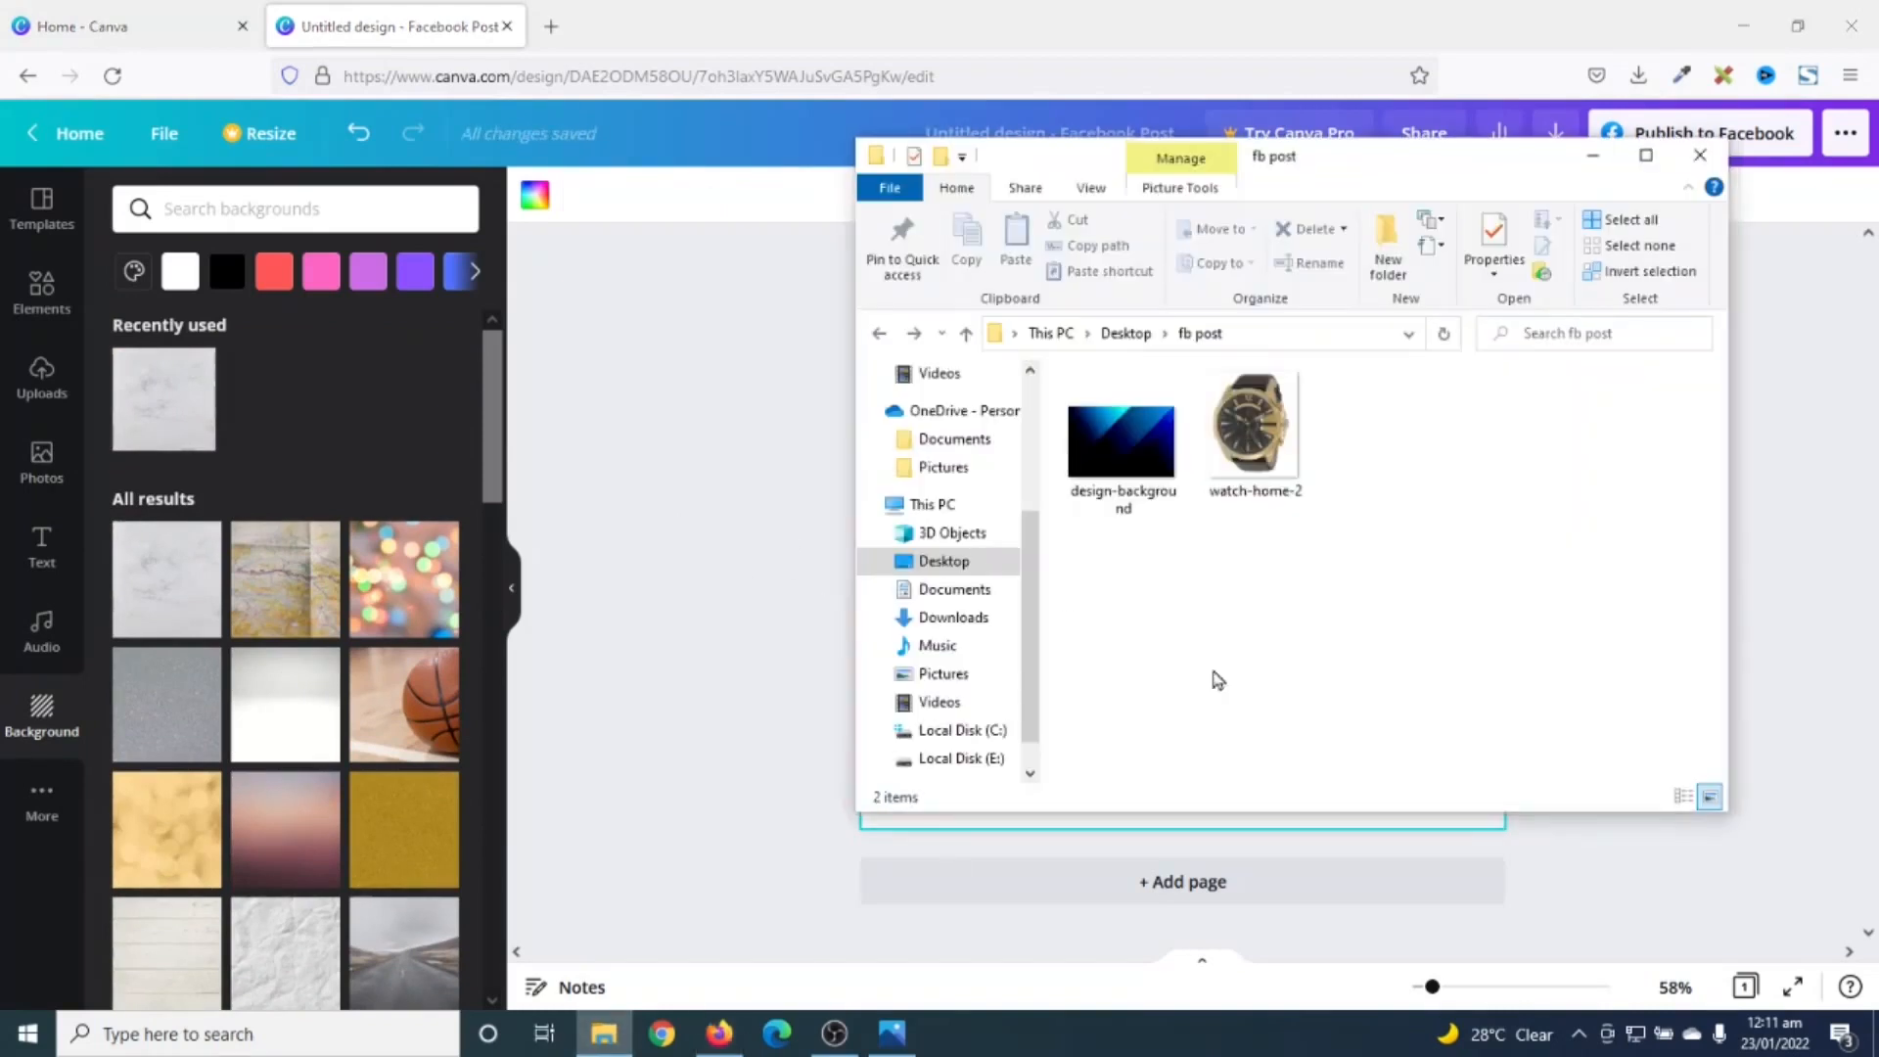
left_click_drag(1118, 447, 288, 620)
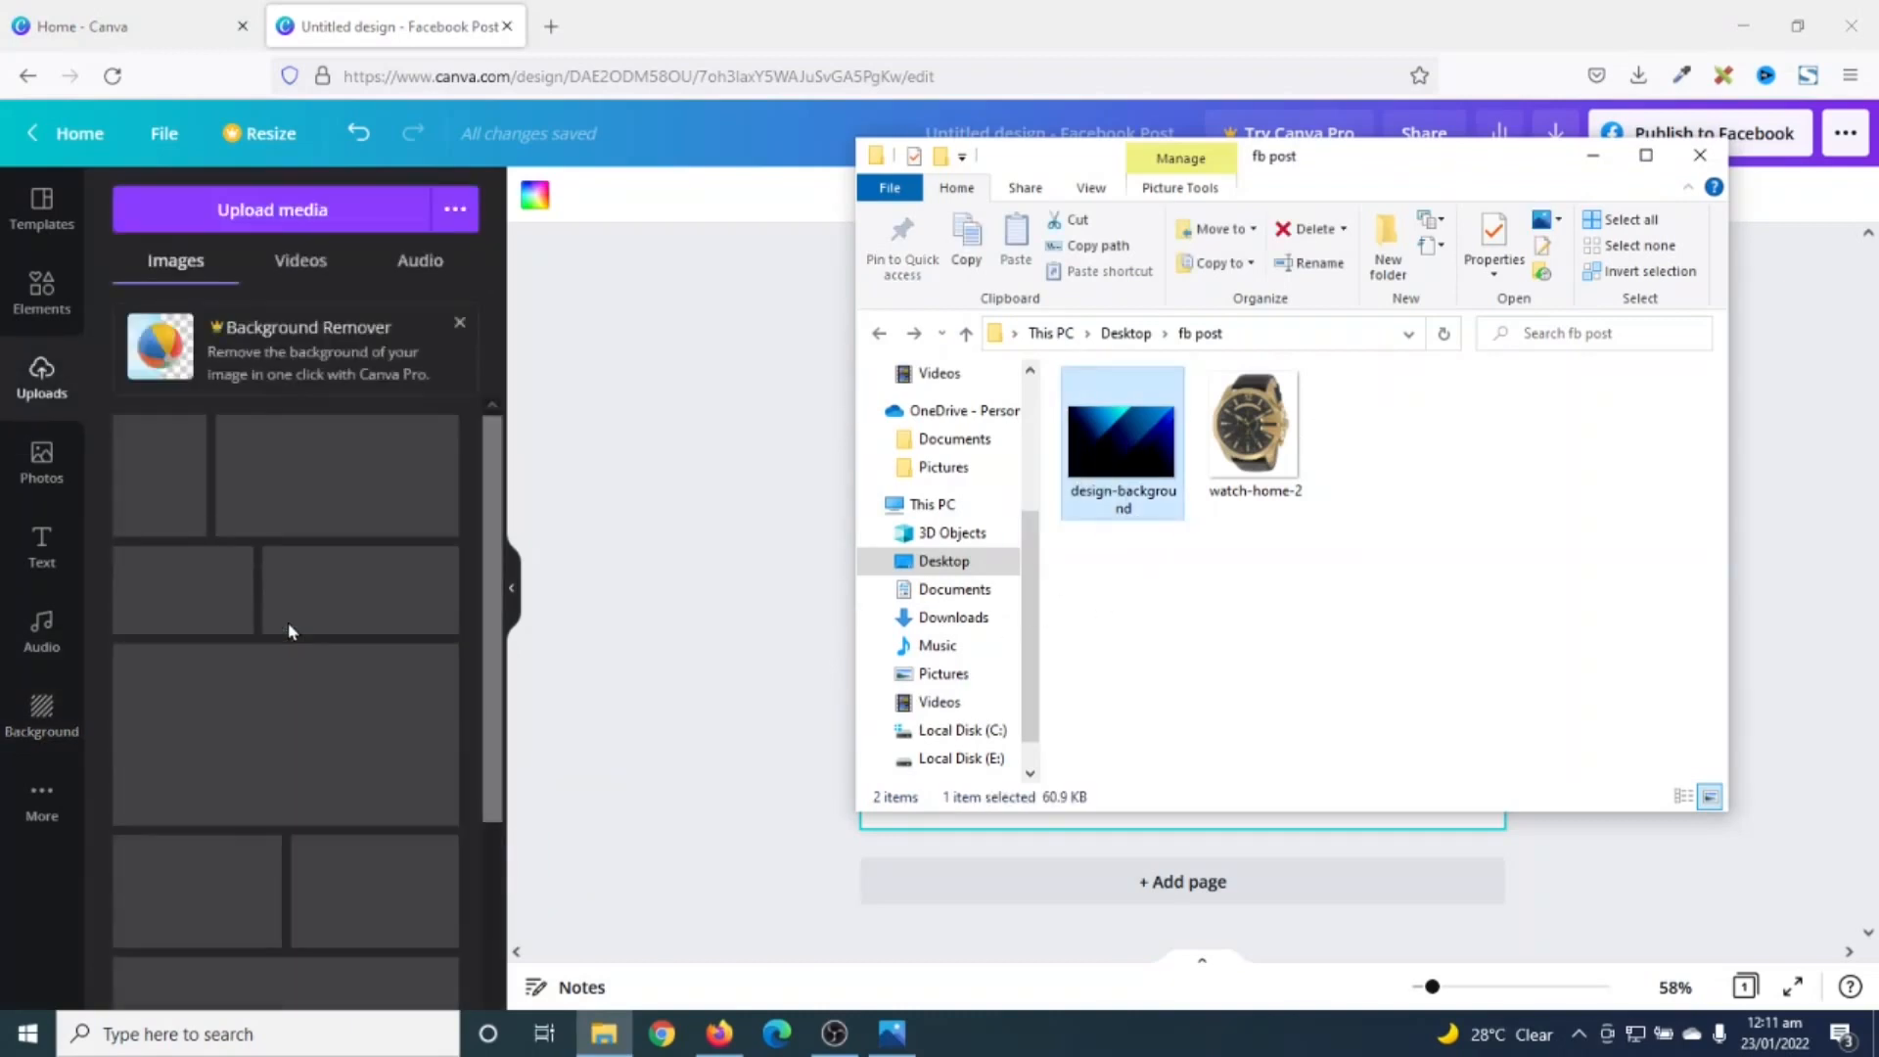
left_click(1592, 154)
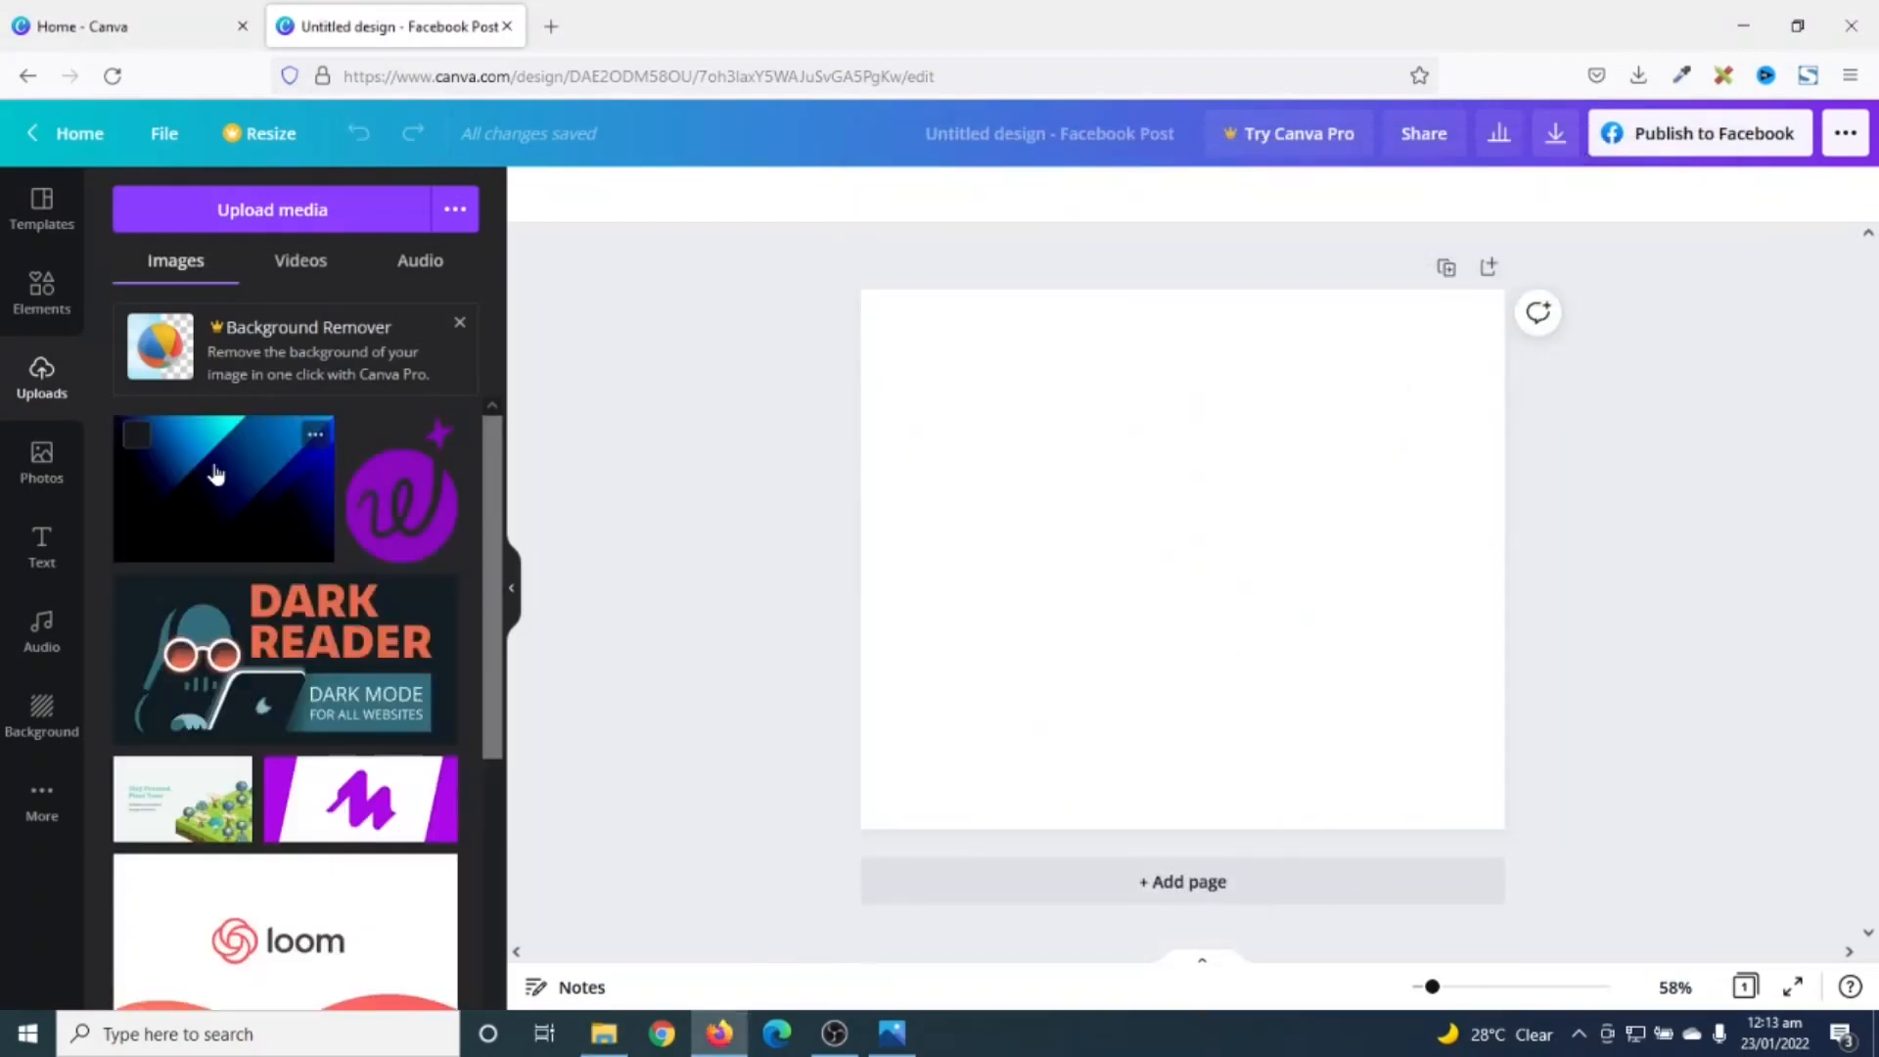
left_click_drag(191, 470, 929, 336)
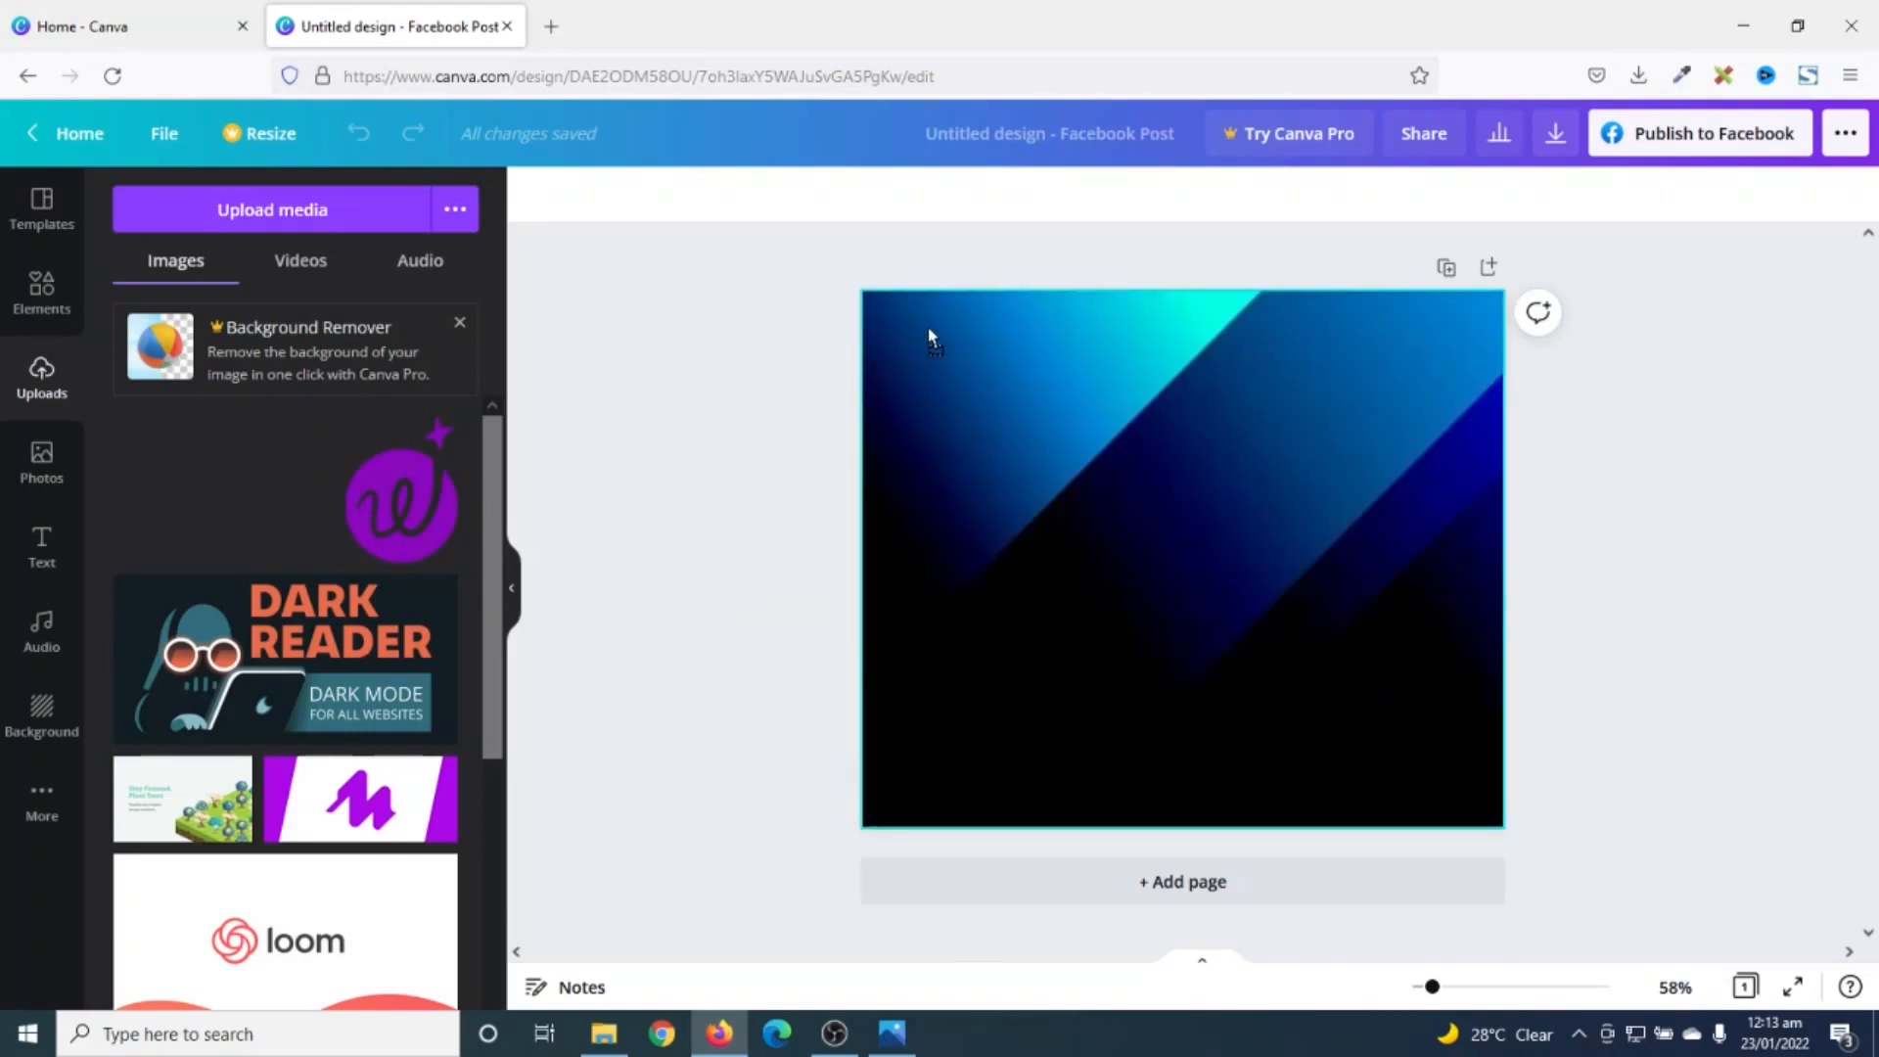
left_click_drag(929, 336, 927, 331)
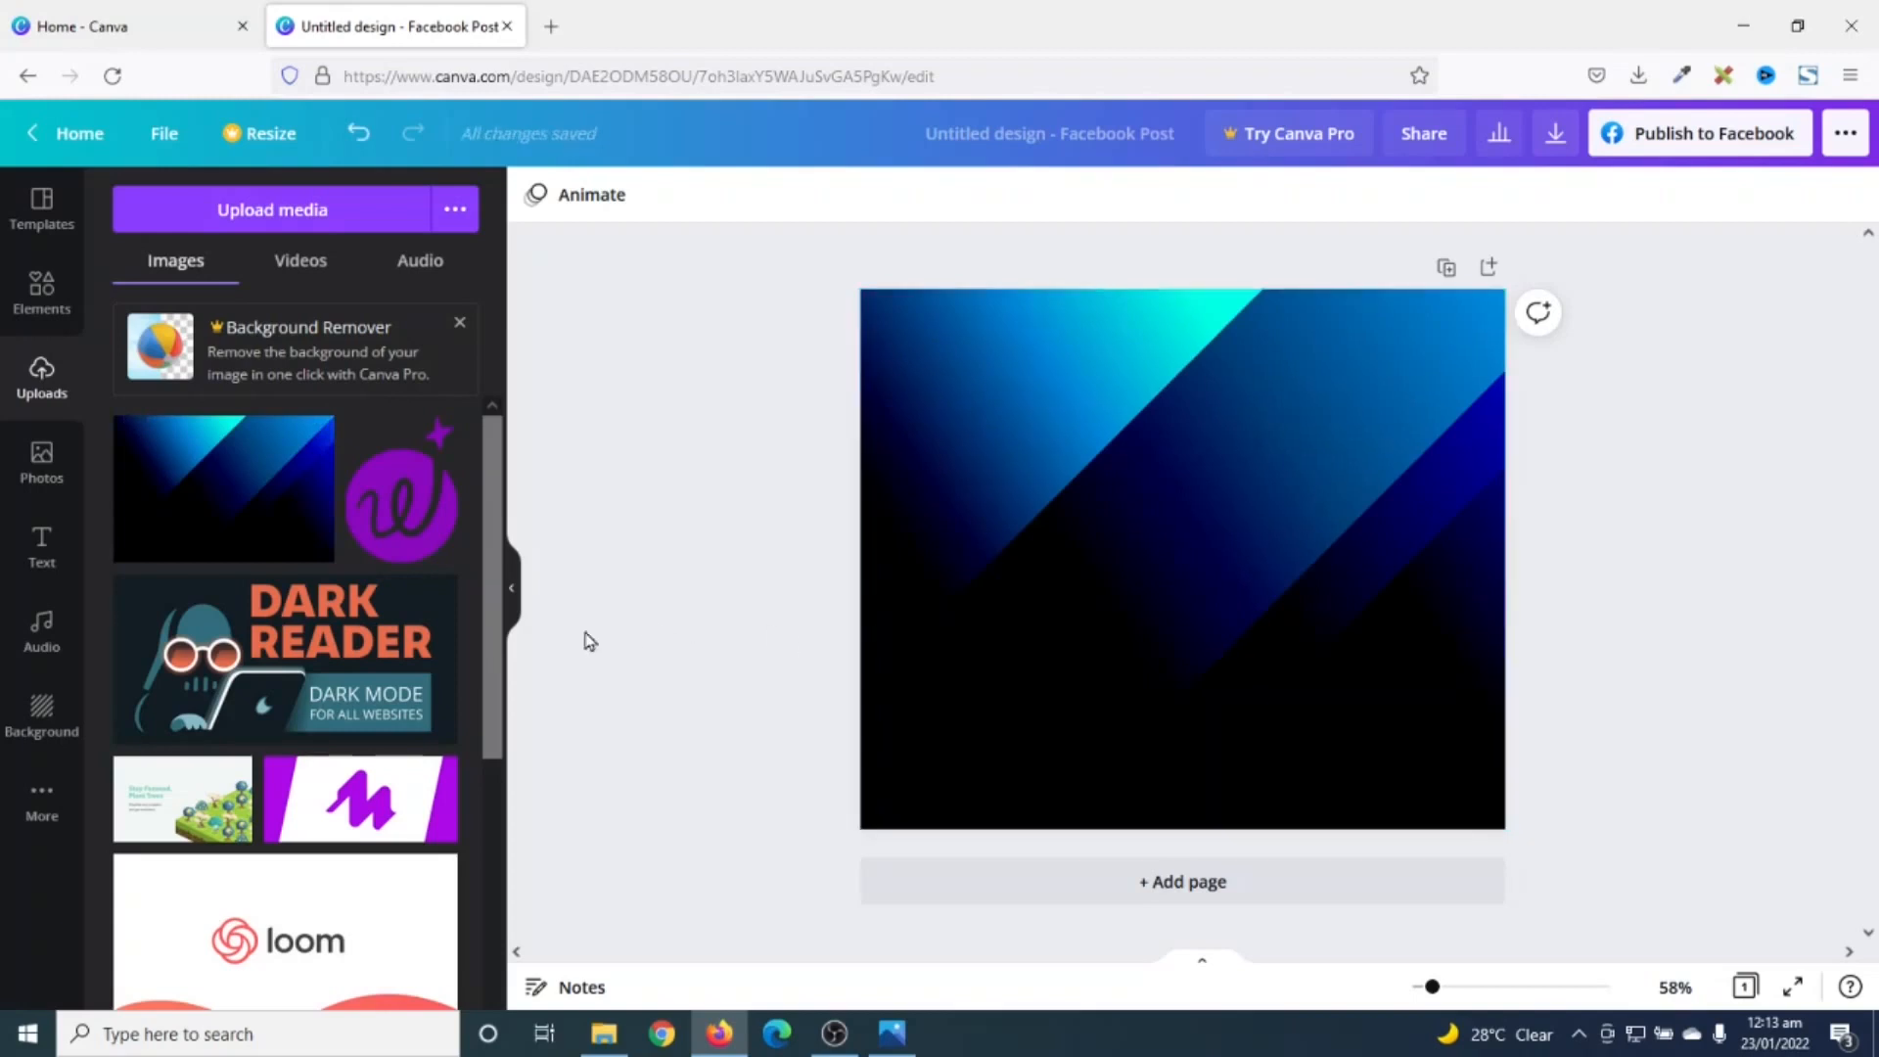
Step: Add the hollow square outline from the Lines & Shapes elements to the page
left_click(42, 294)
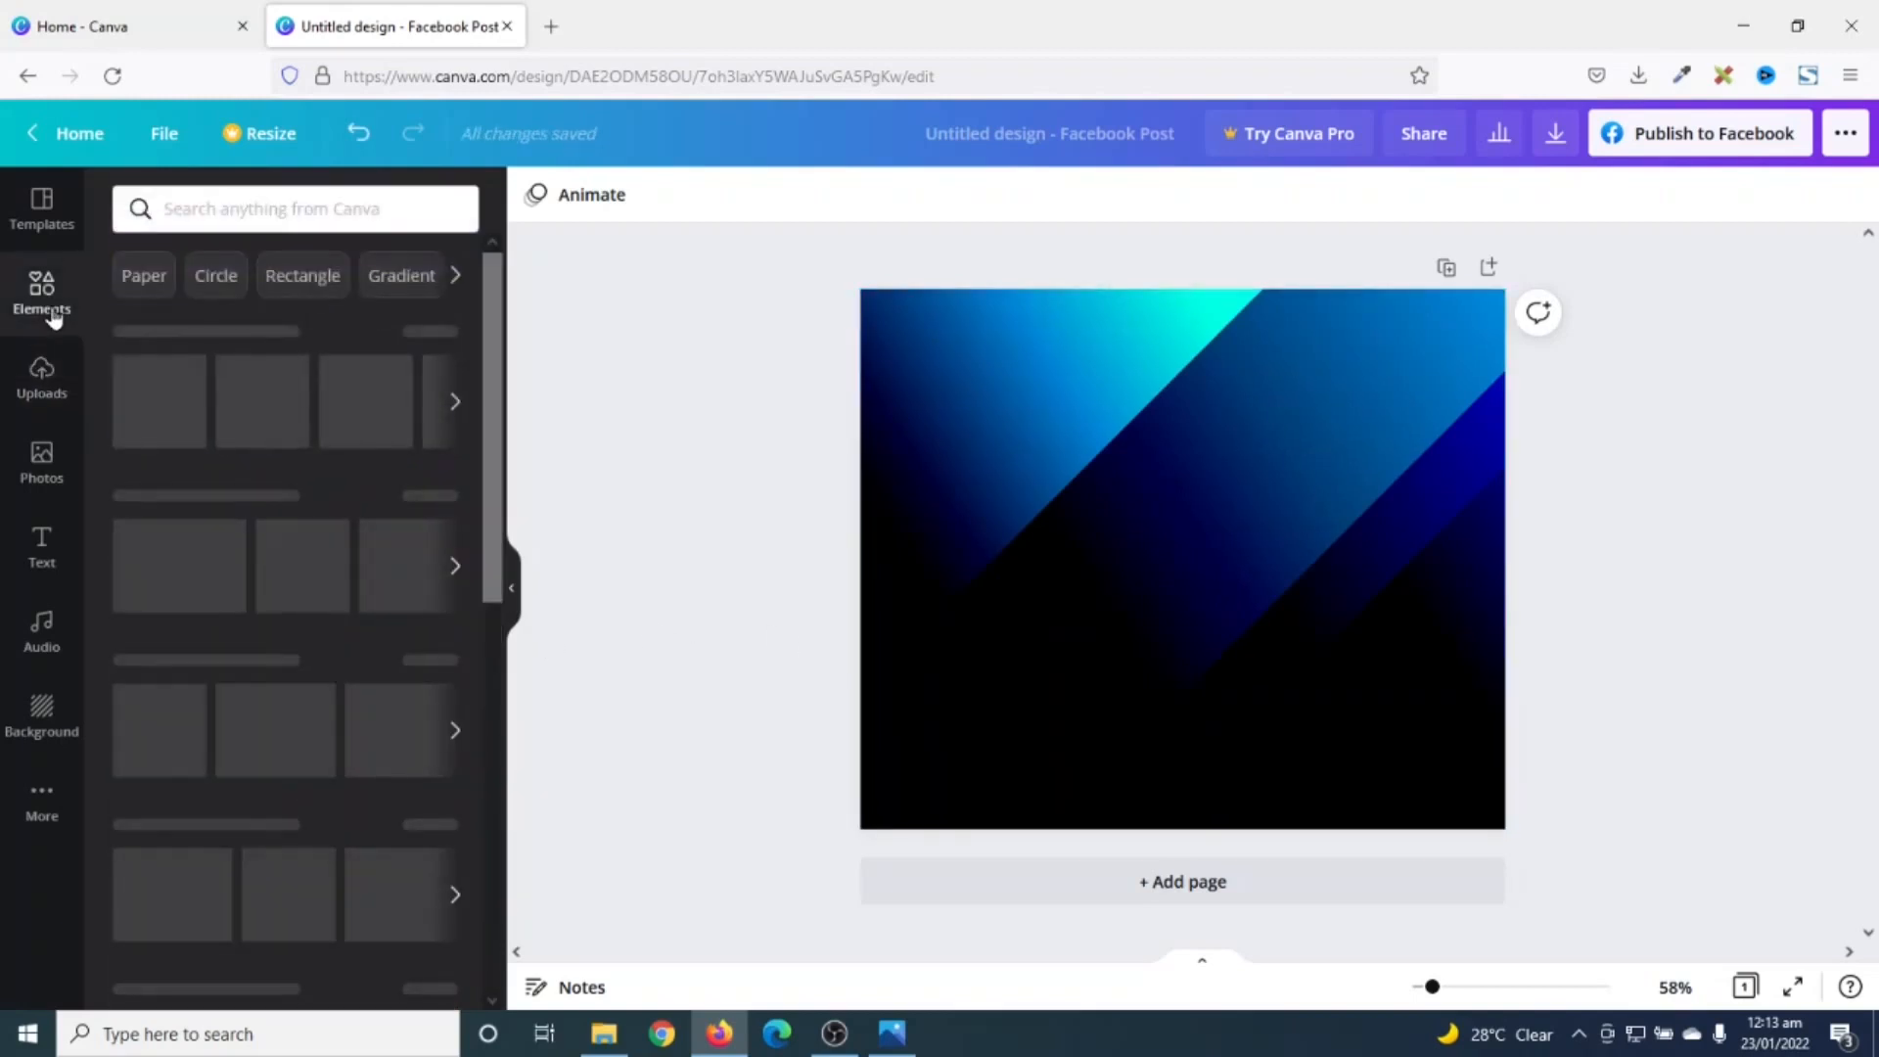
left_click(437, 498)
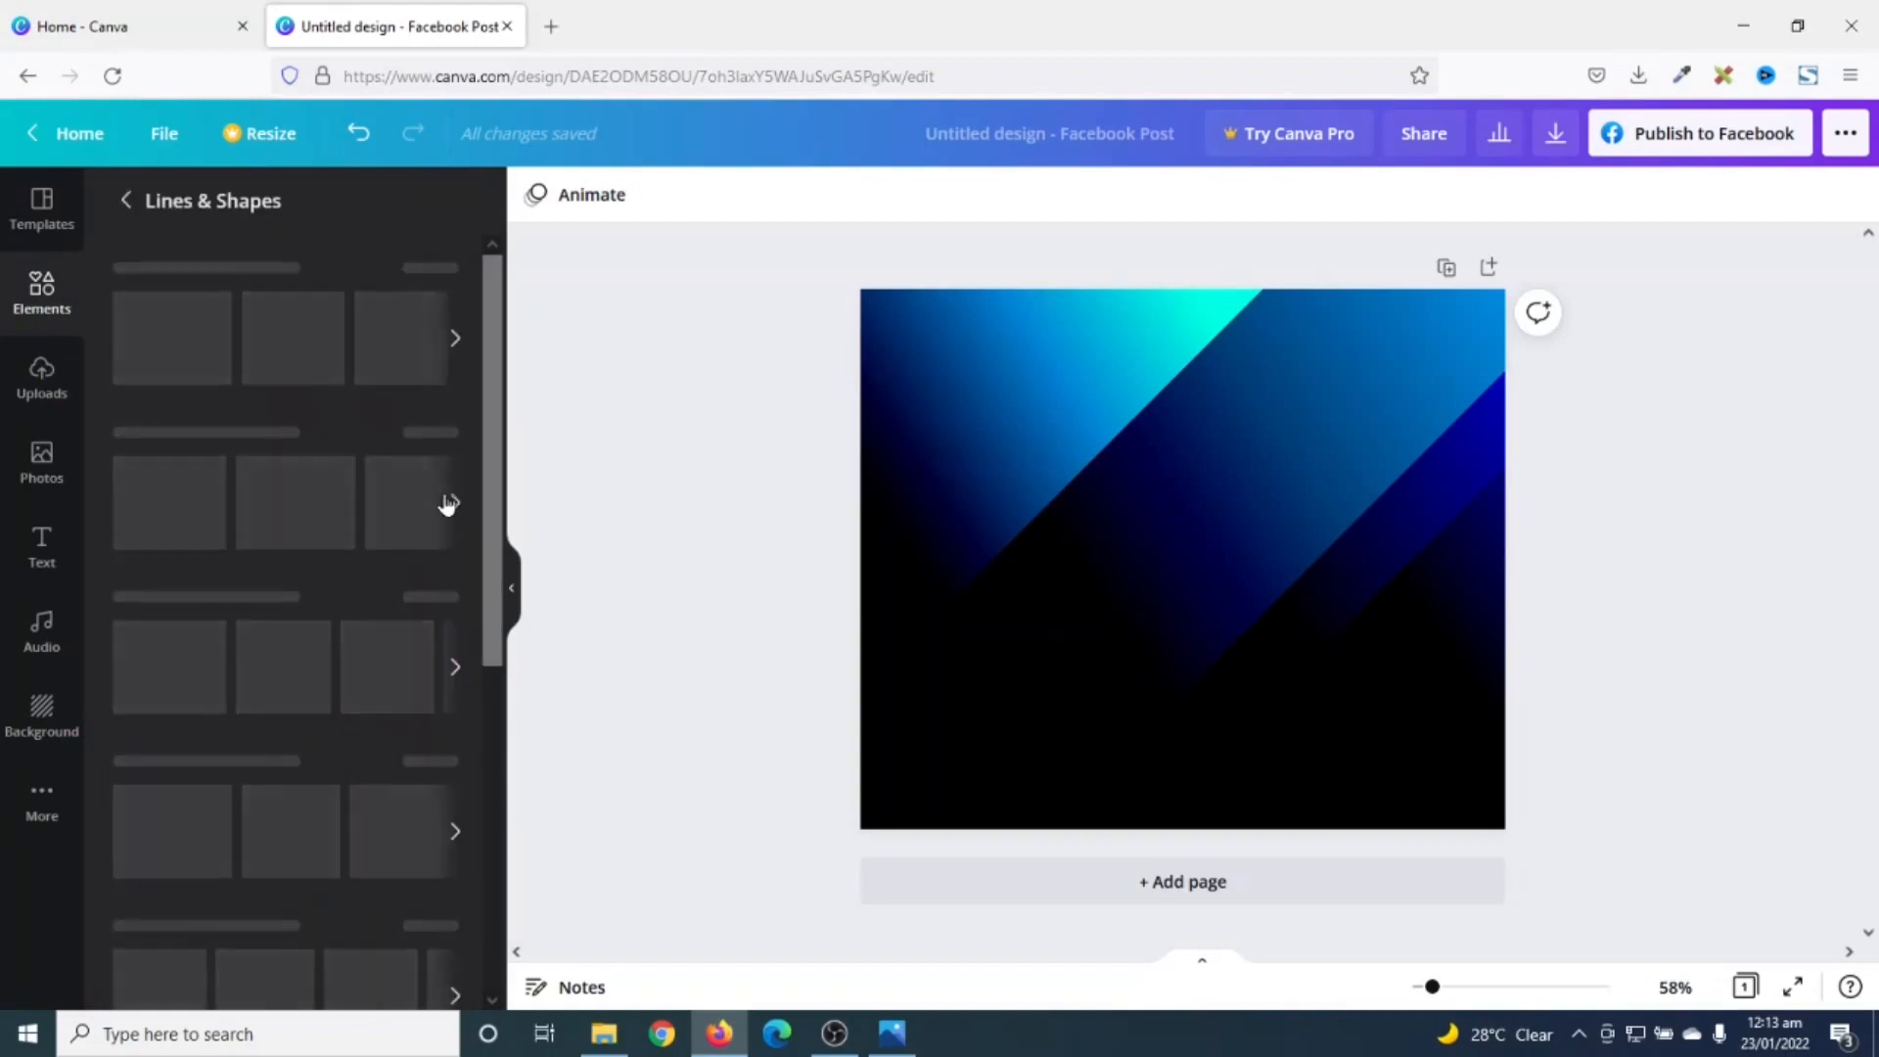
scroll(284, 685, "down", 4)
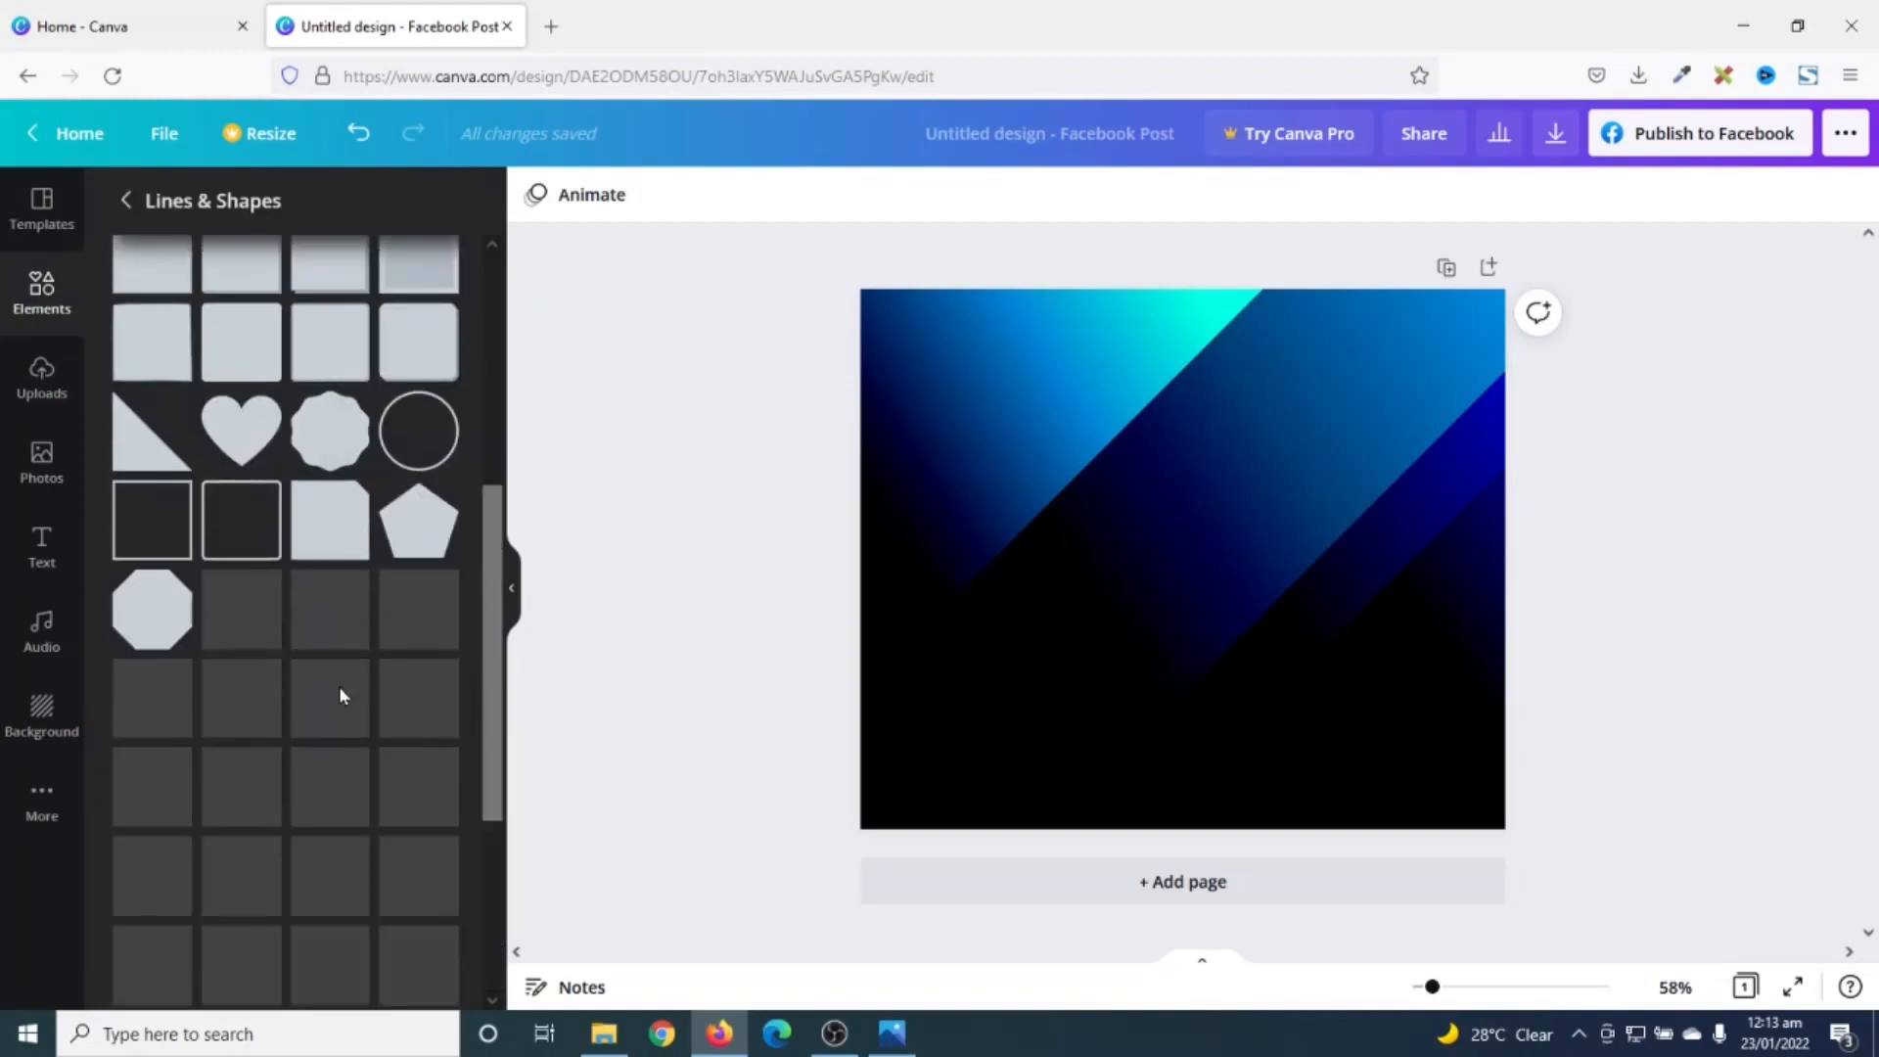
left_click(150, 521)
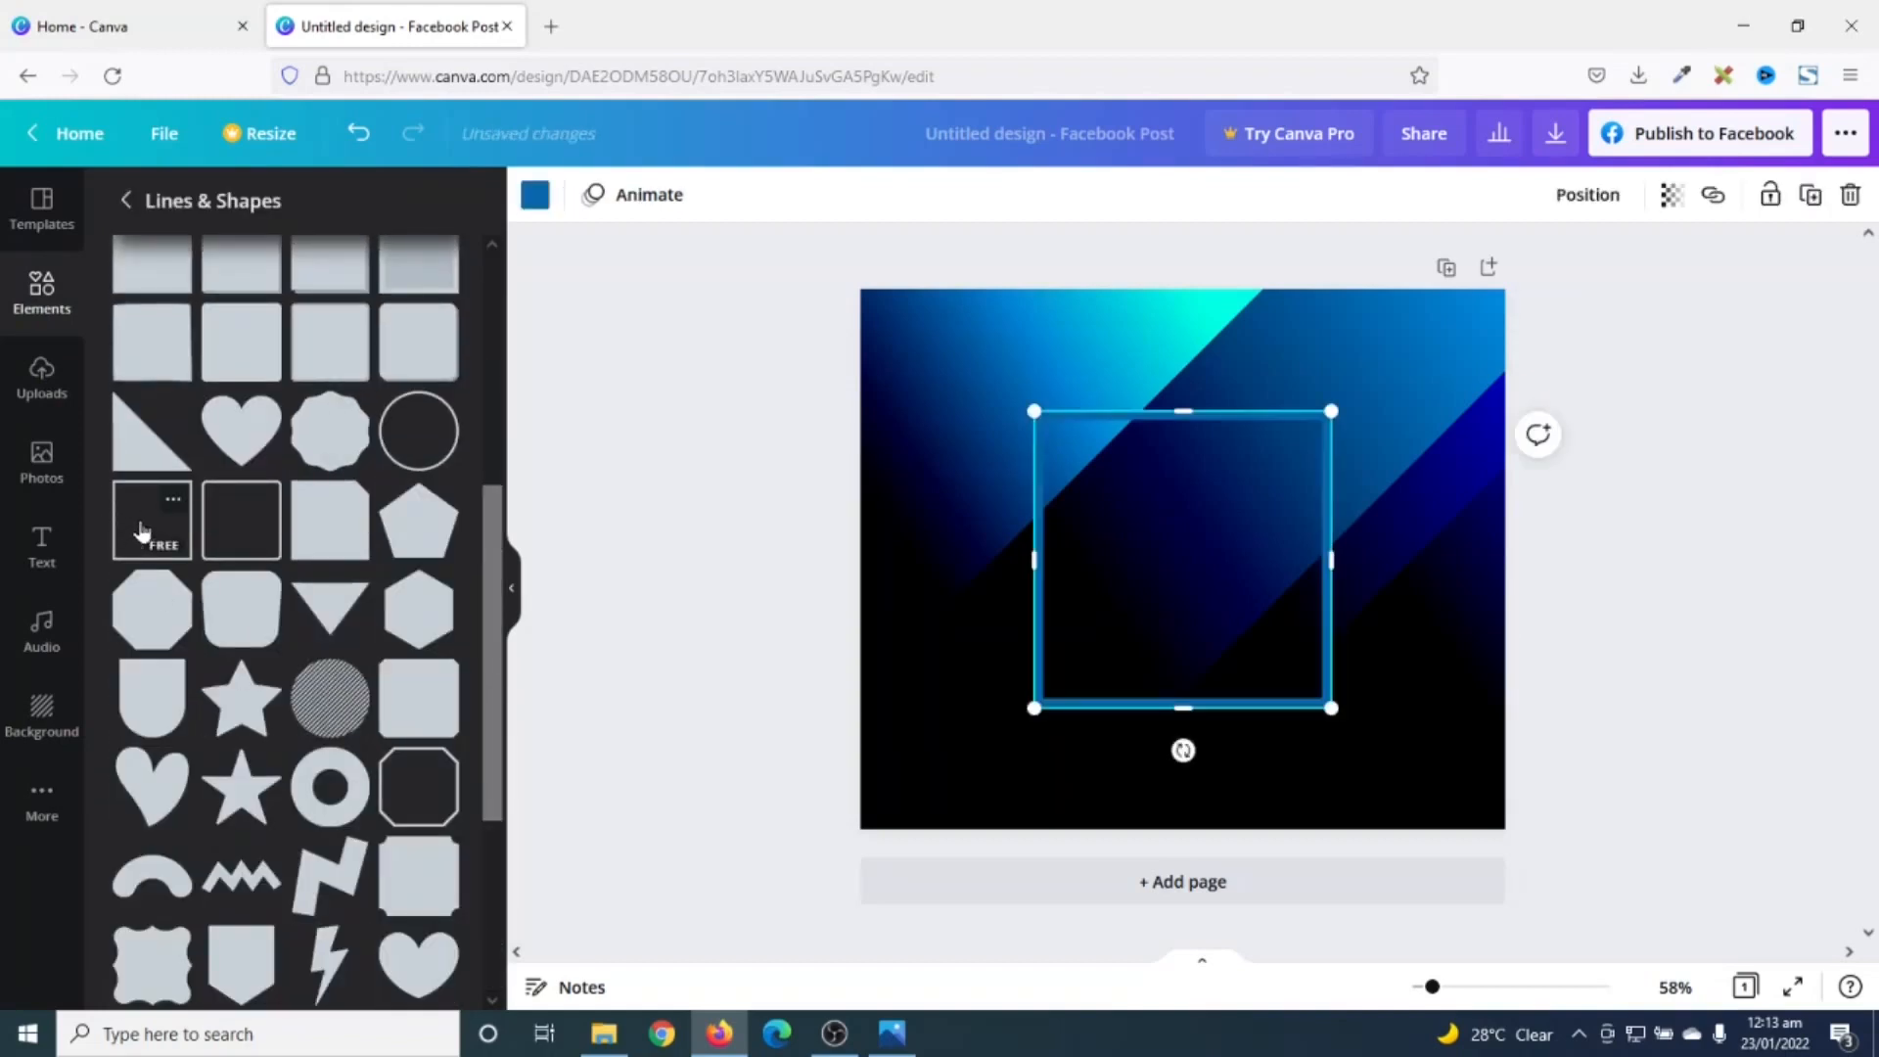
Step: Enlarge and stretch the square outline into a rectangular border just inside the page edges
left_click_drag(1332, 709, 1438, 815)
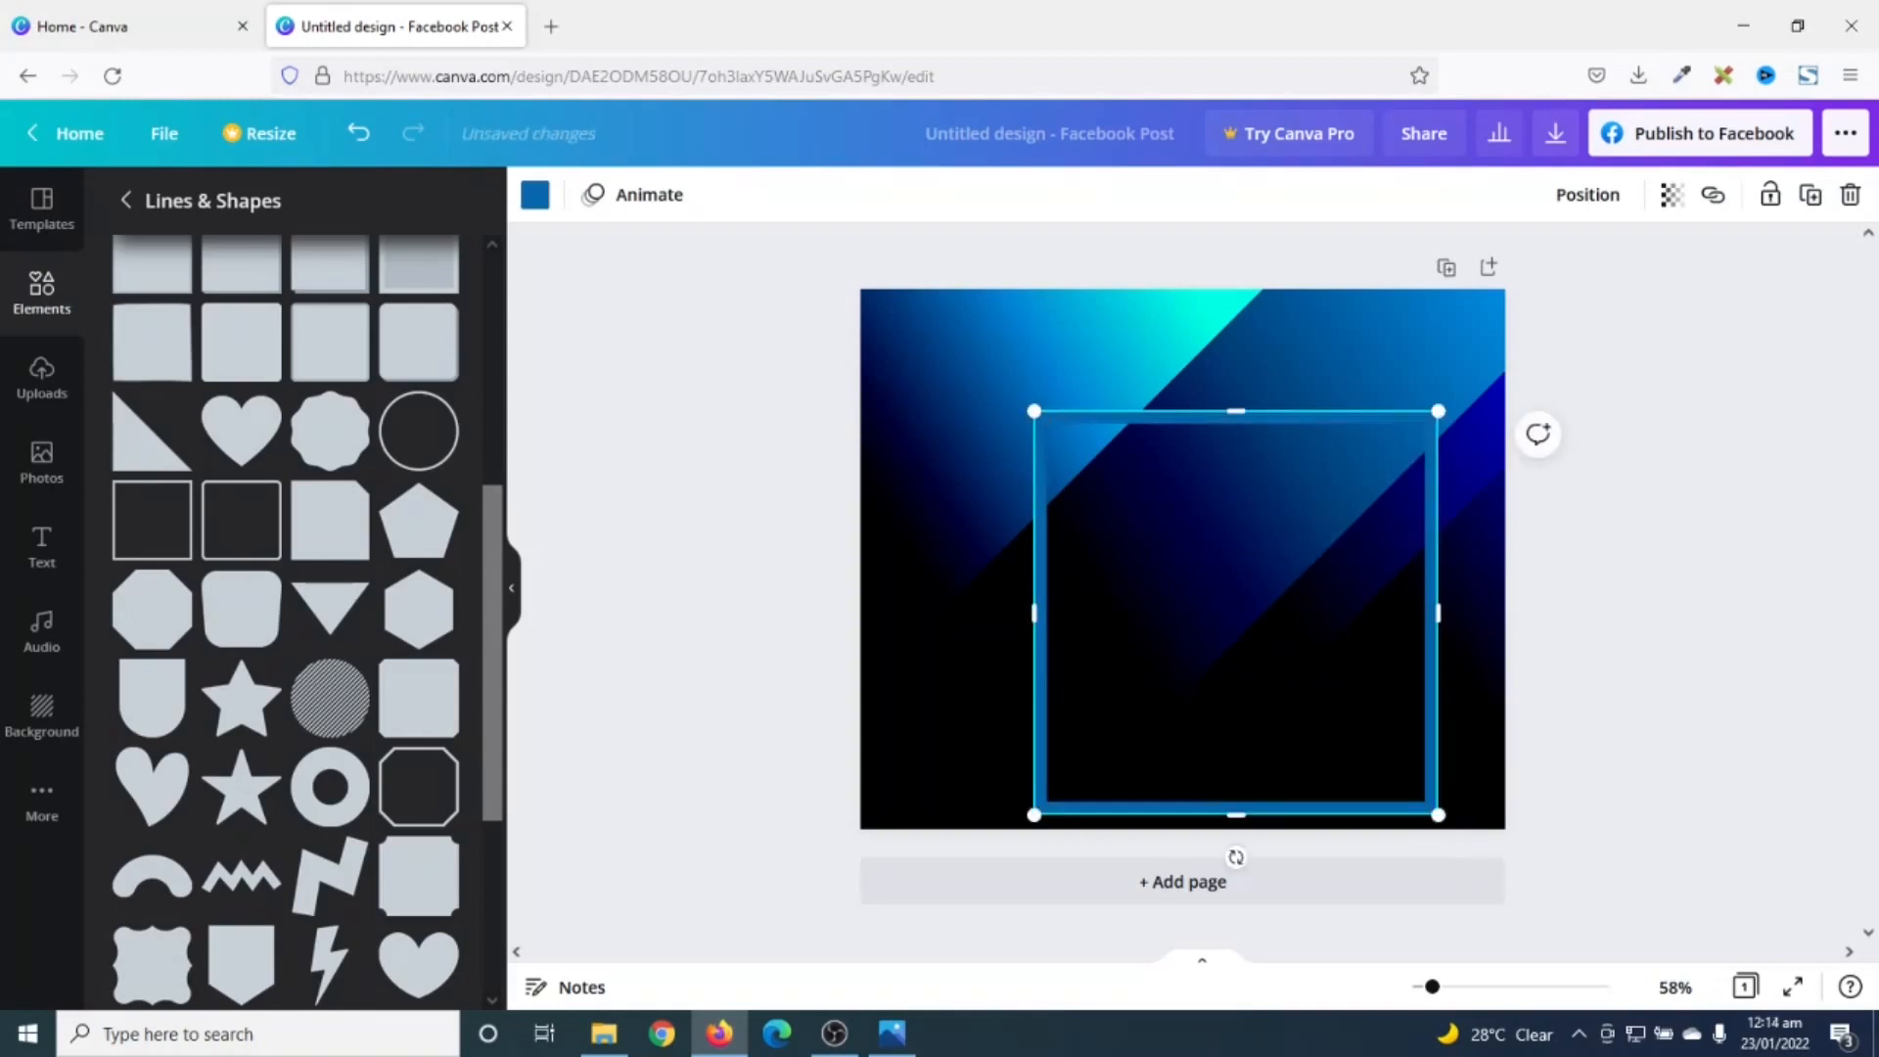
left_click_drag(1034, 415, 931, 314)
left_click_drag(931, 562, 885, 554)
left_click_drag(1438, 562, 1487, 563)
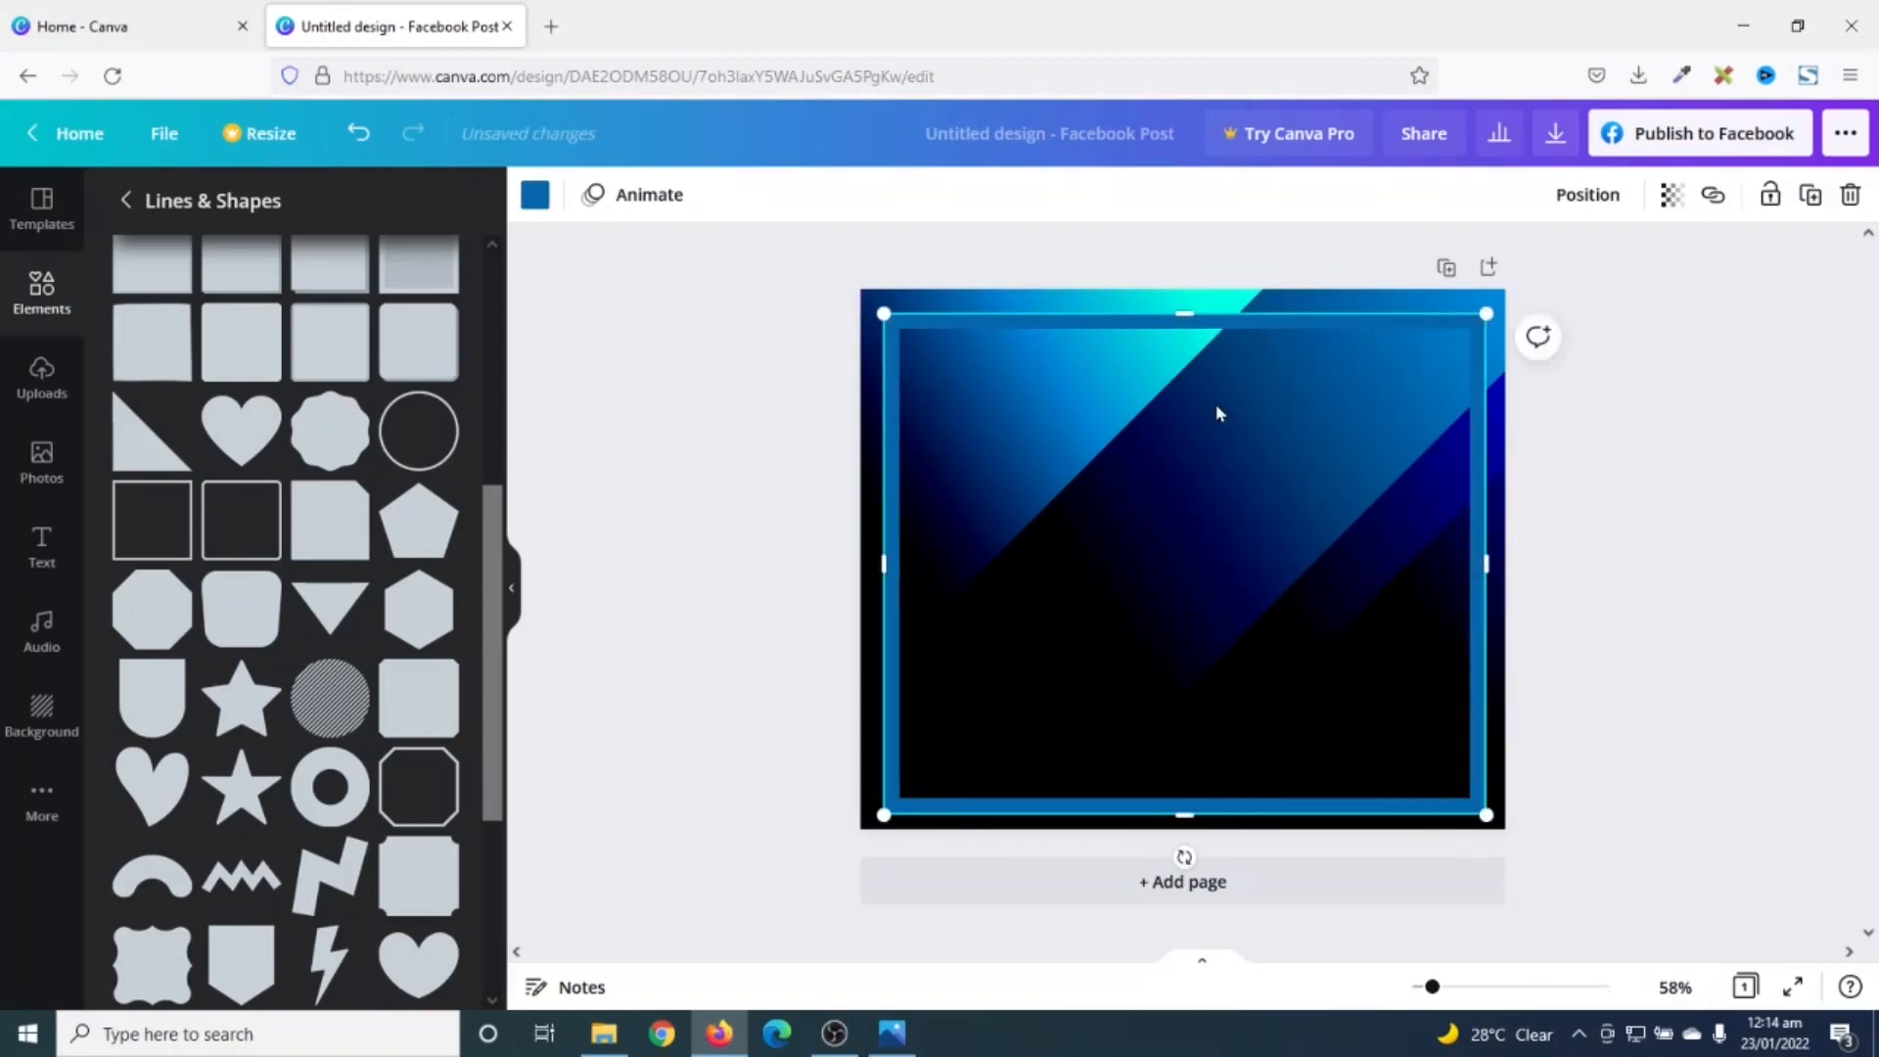
mouse_move(1185, 814)
left_mouse_down()
mouse_move(1184, 788)
mouse_move(1185, 810)
left_mouse_up()
left_click_drag(1486, 563, 1489, 563)
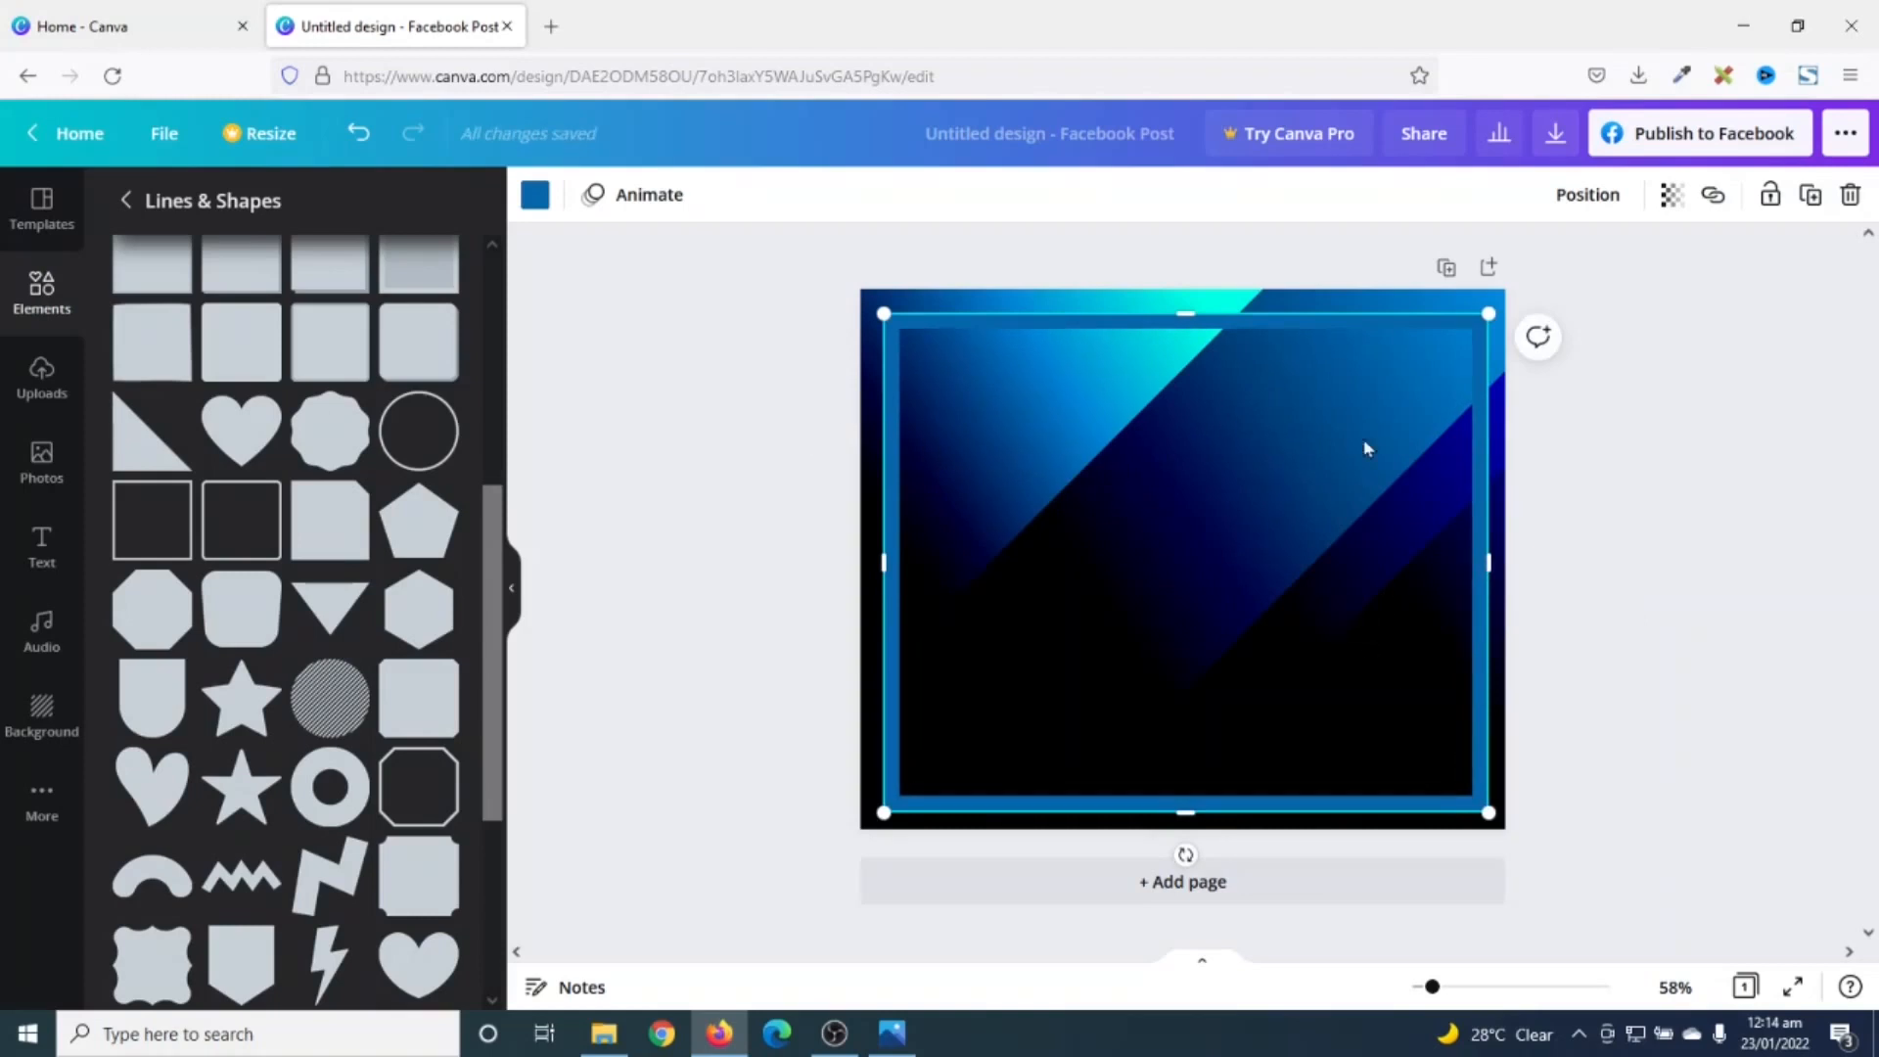
Step: Align the border frame to the middle and center of the page
left_click(1583, 196)
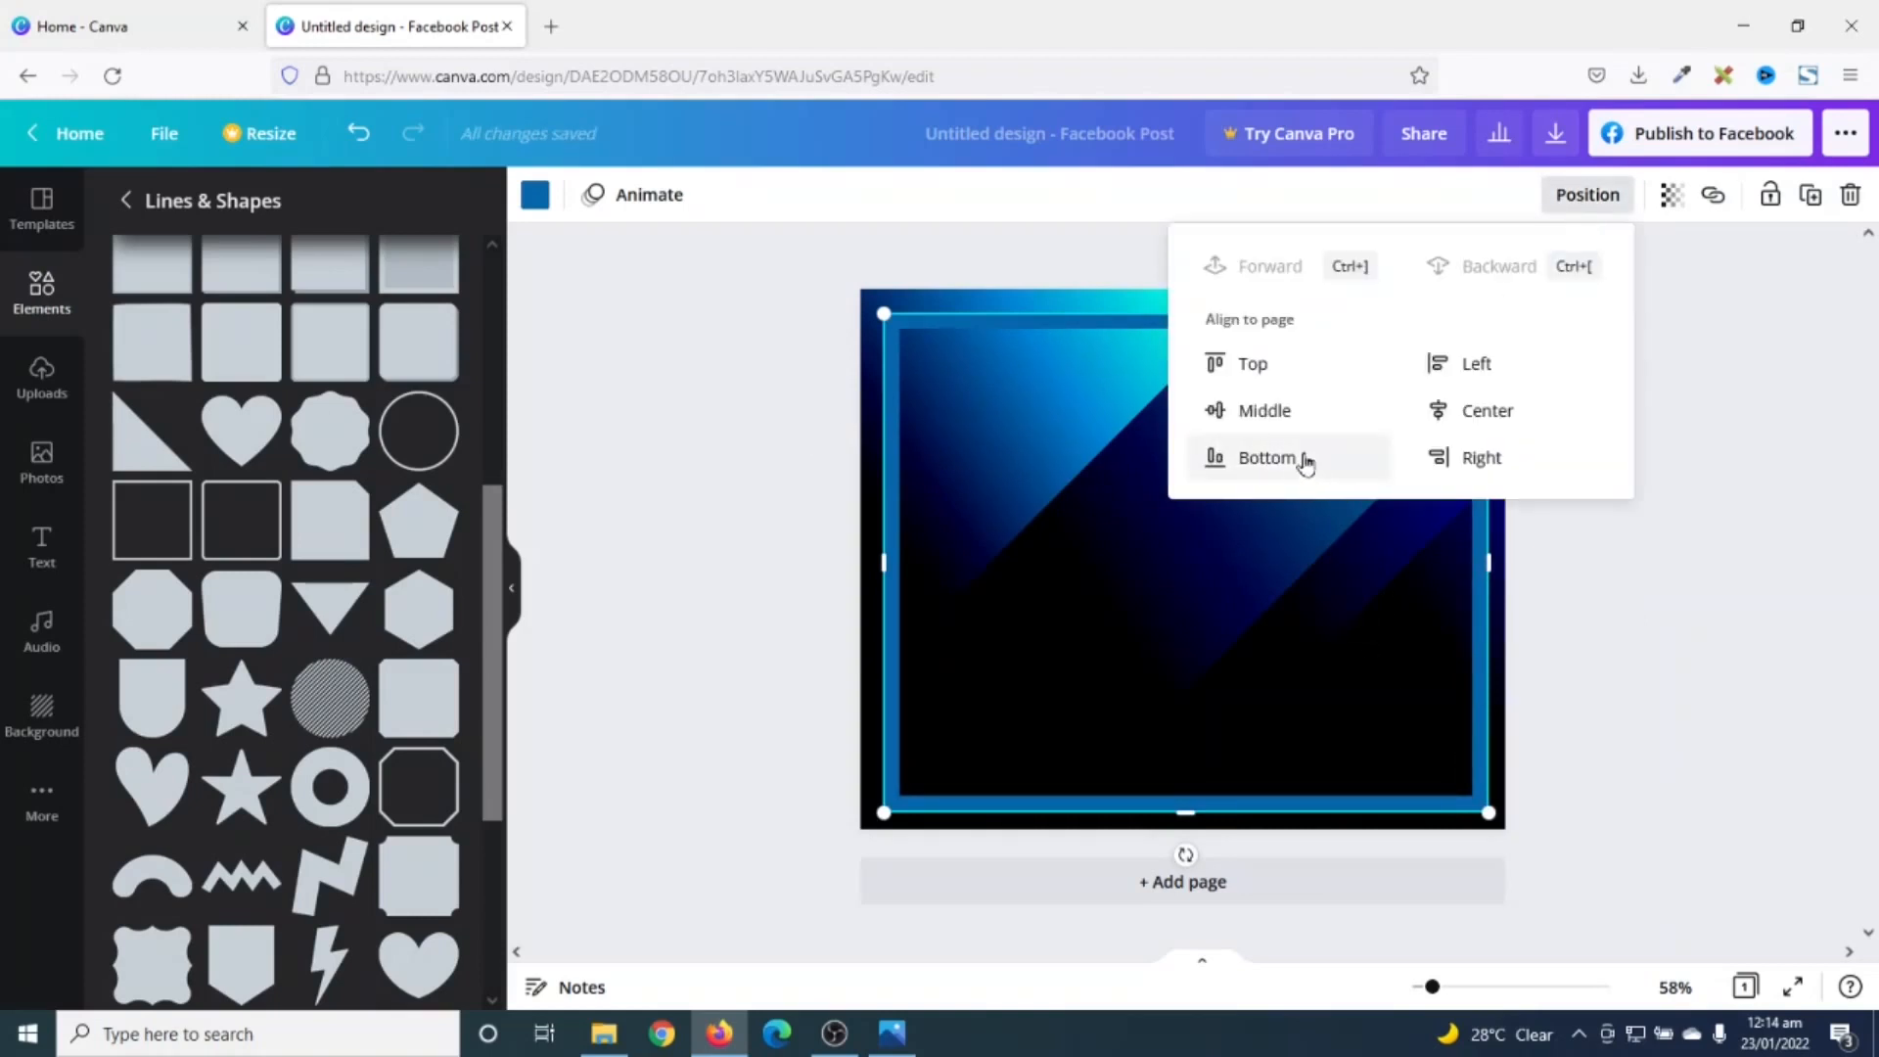
left_click(1284, 415)
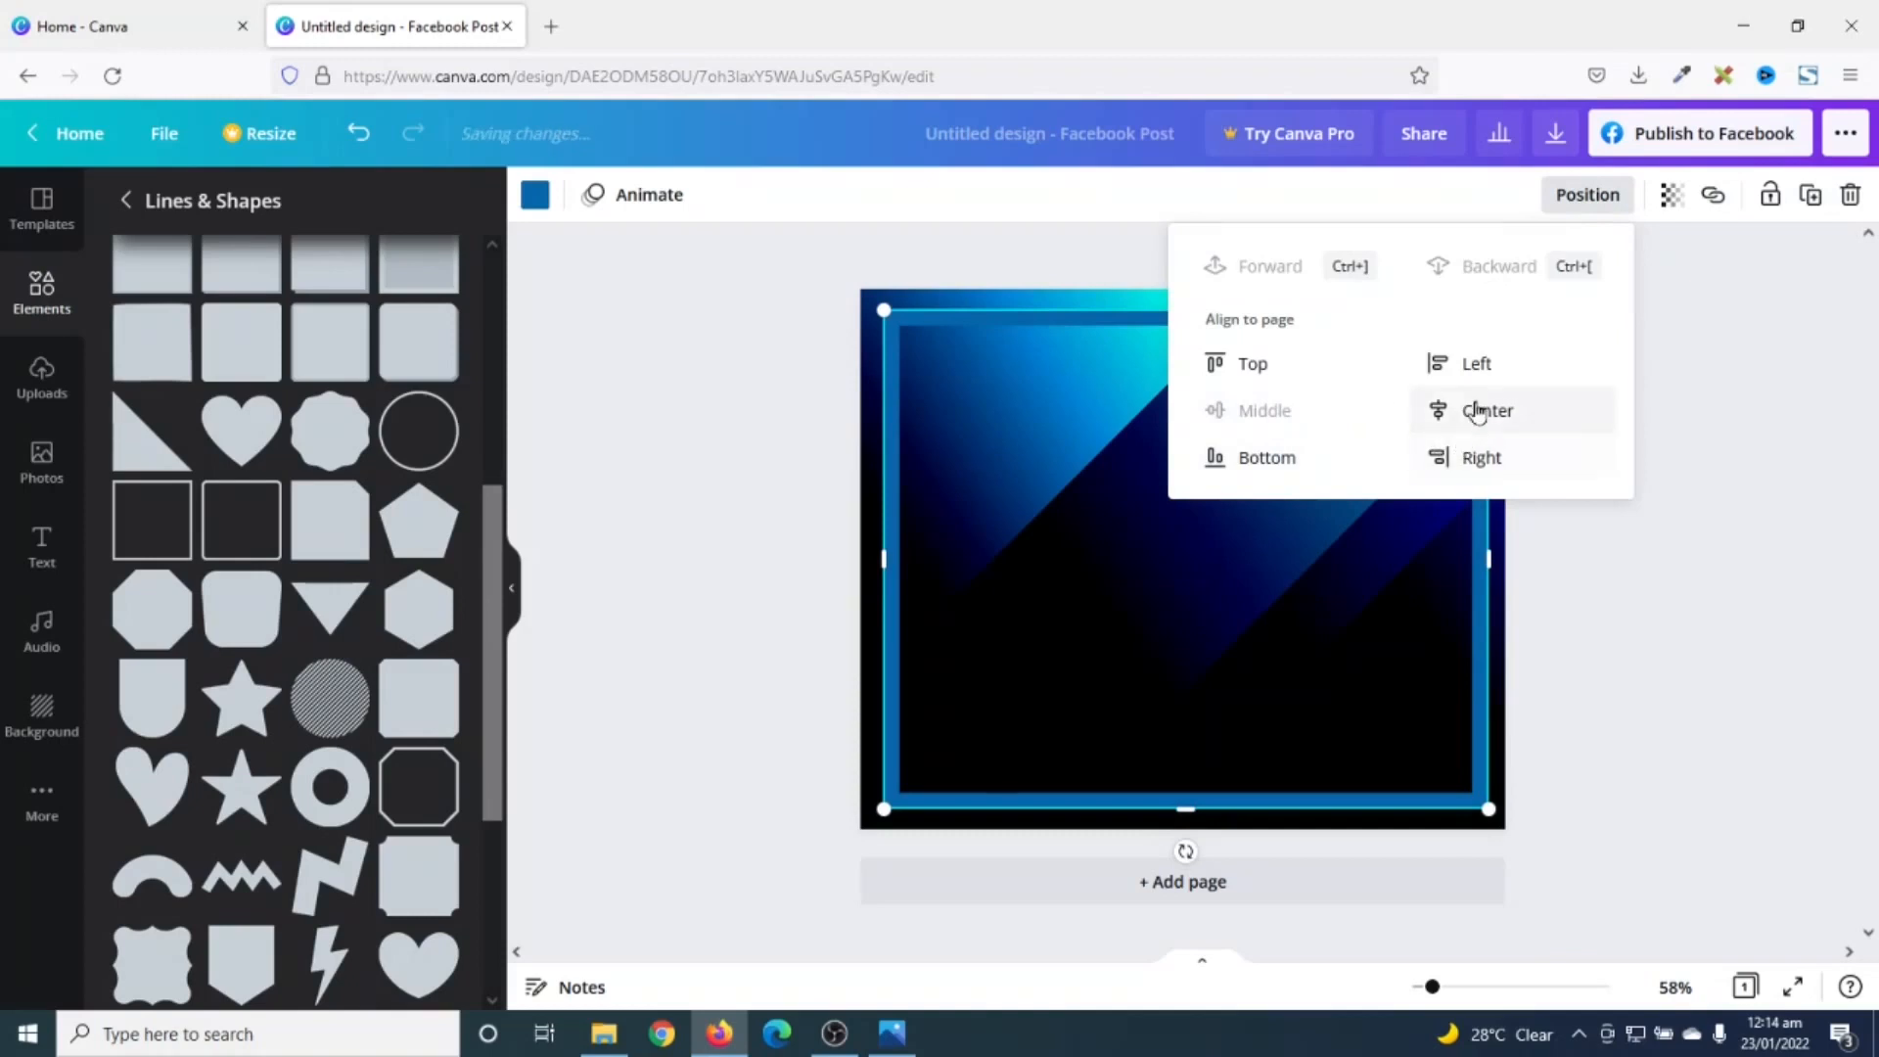
left_click(1465, 427)
key("Escape")
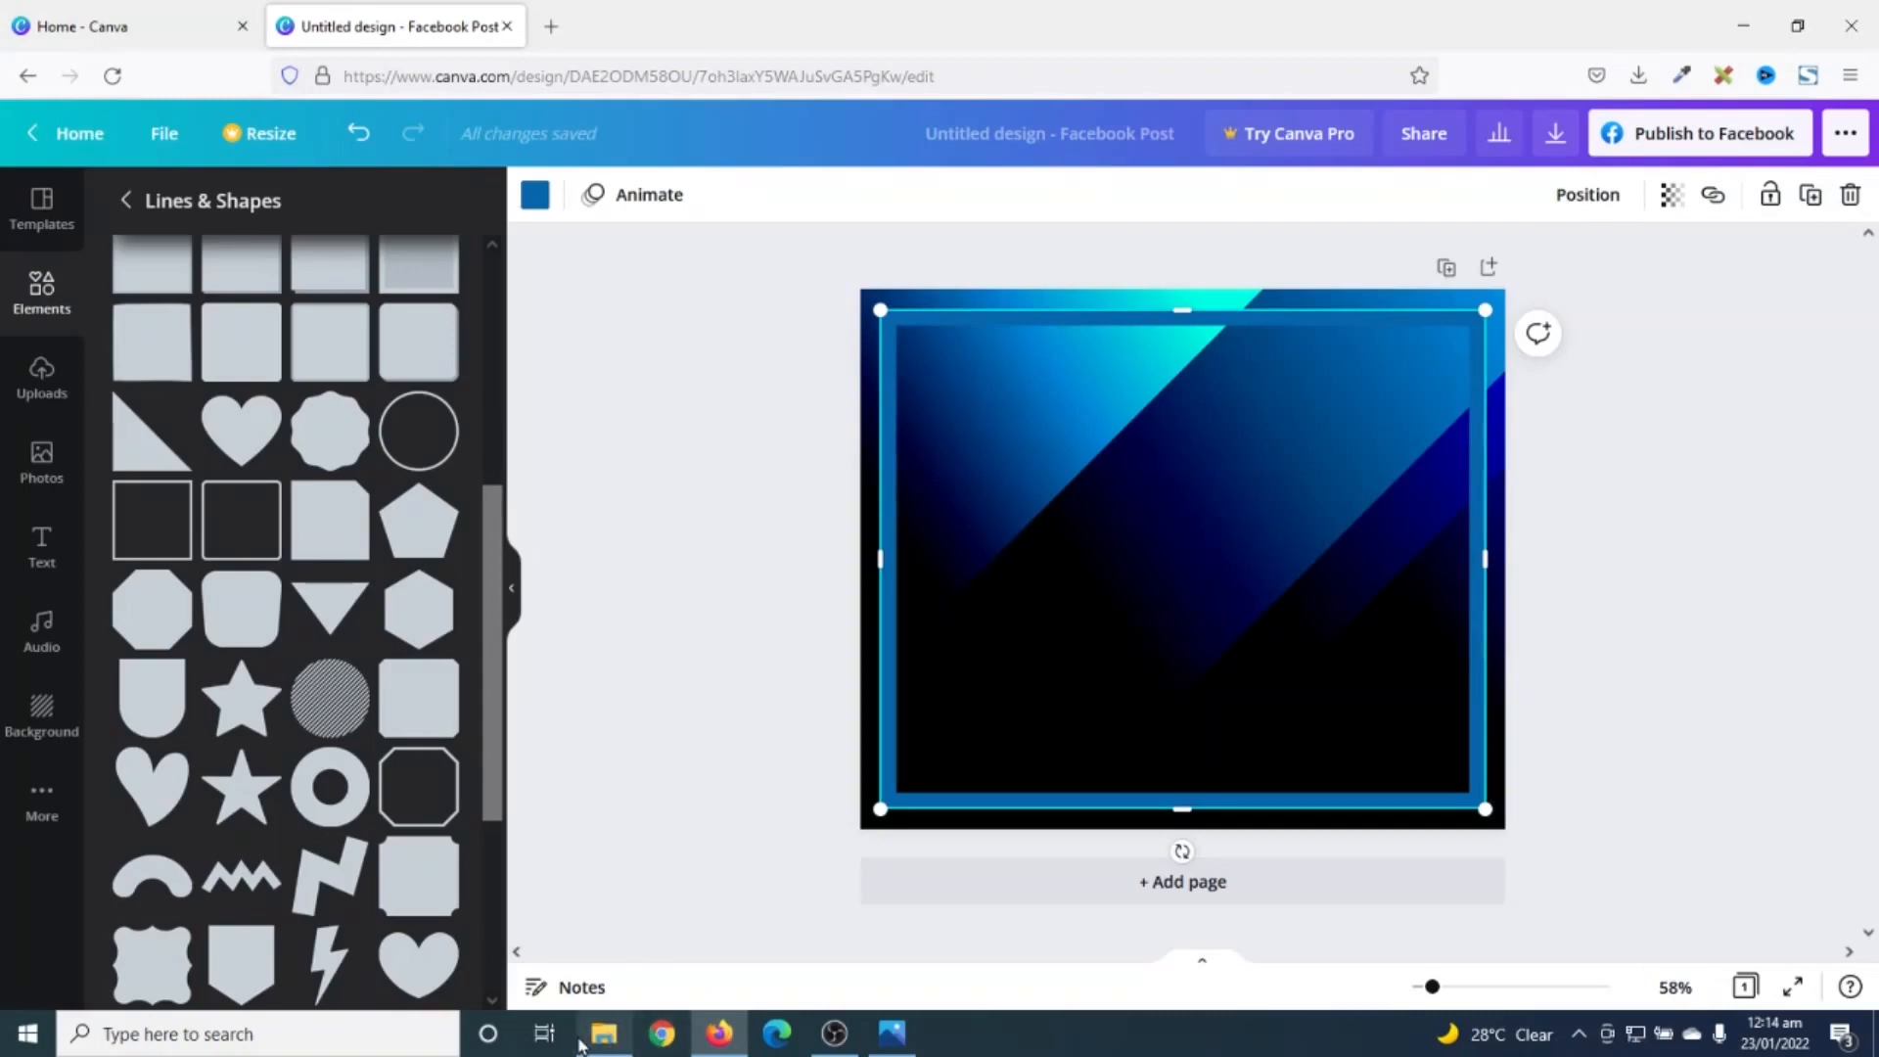
Step: Upload the watch-home-2 image from the fb post folder to the design's media
left_click(620, 1049)
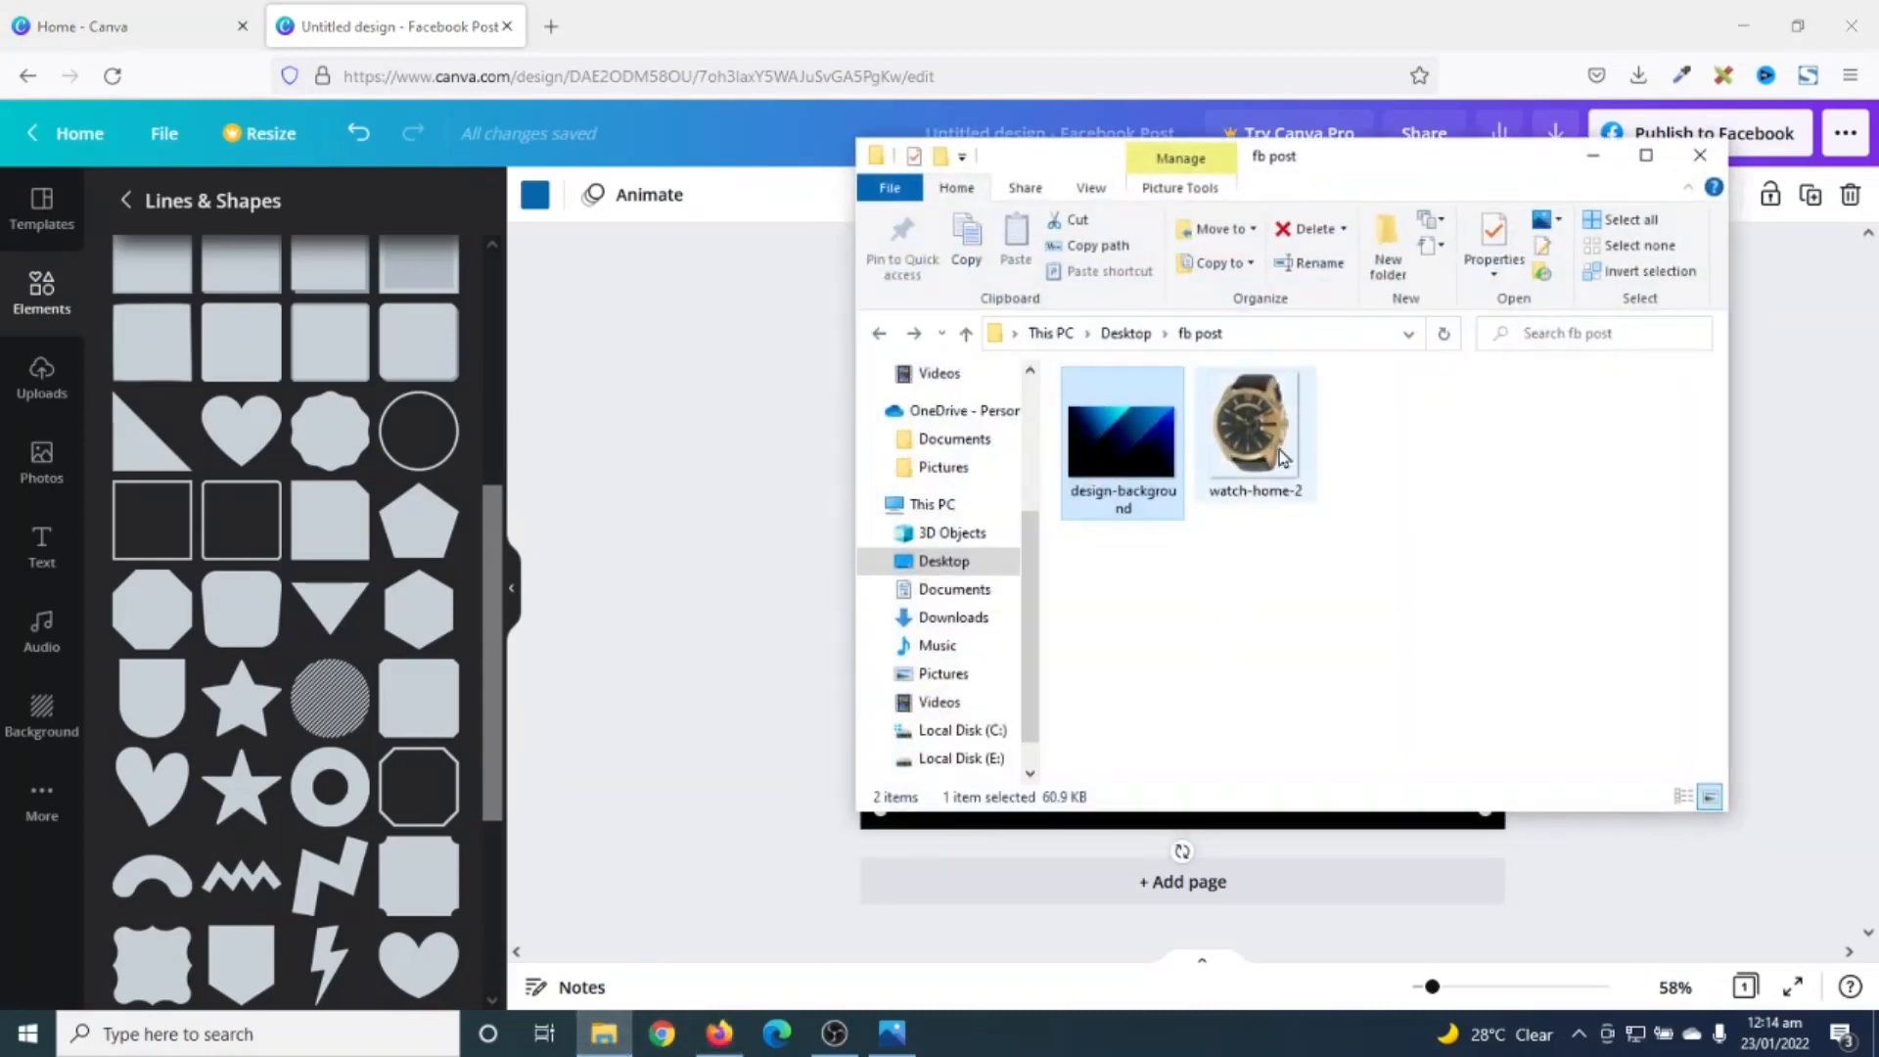
left_click(1255, 441)
left_click_drag(1249, 529, 256, 579)
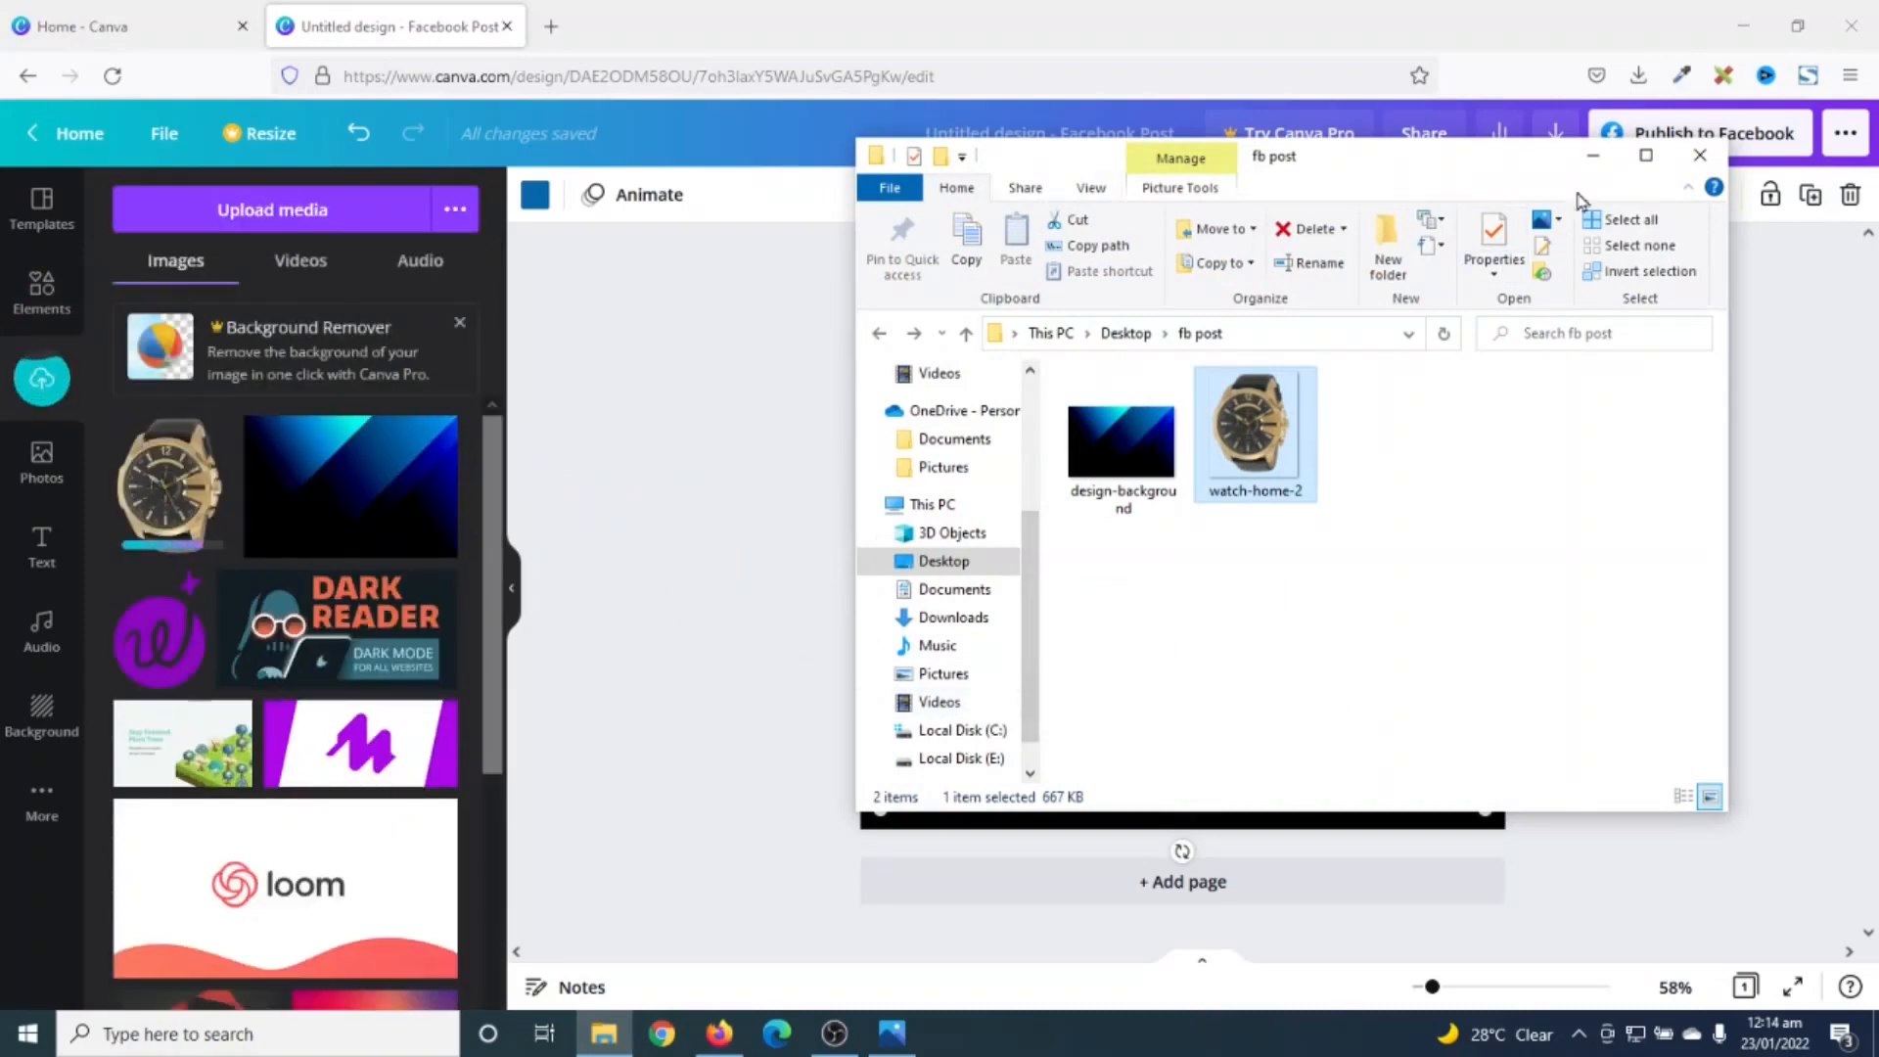
left_click(1592, 155)
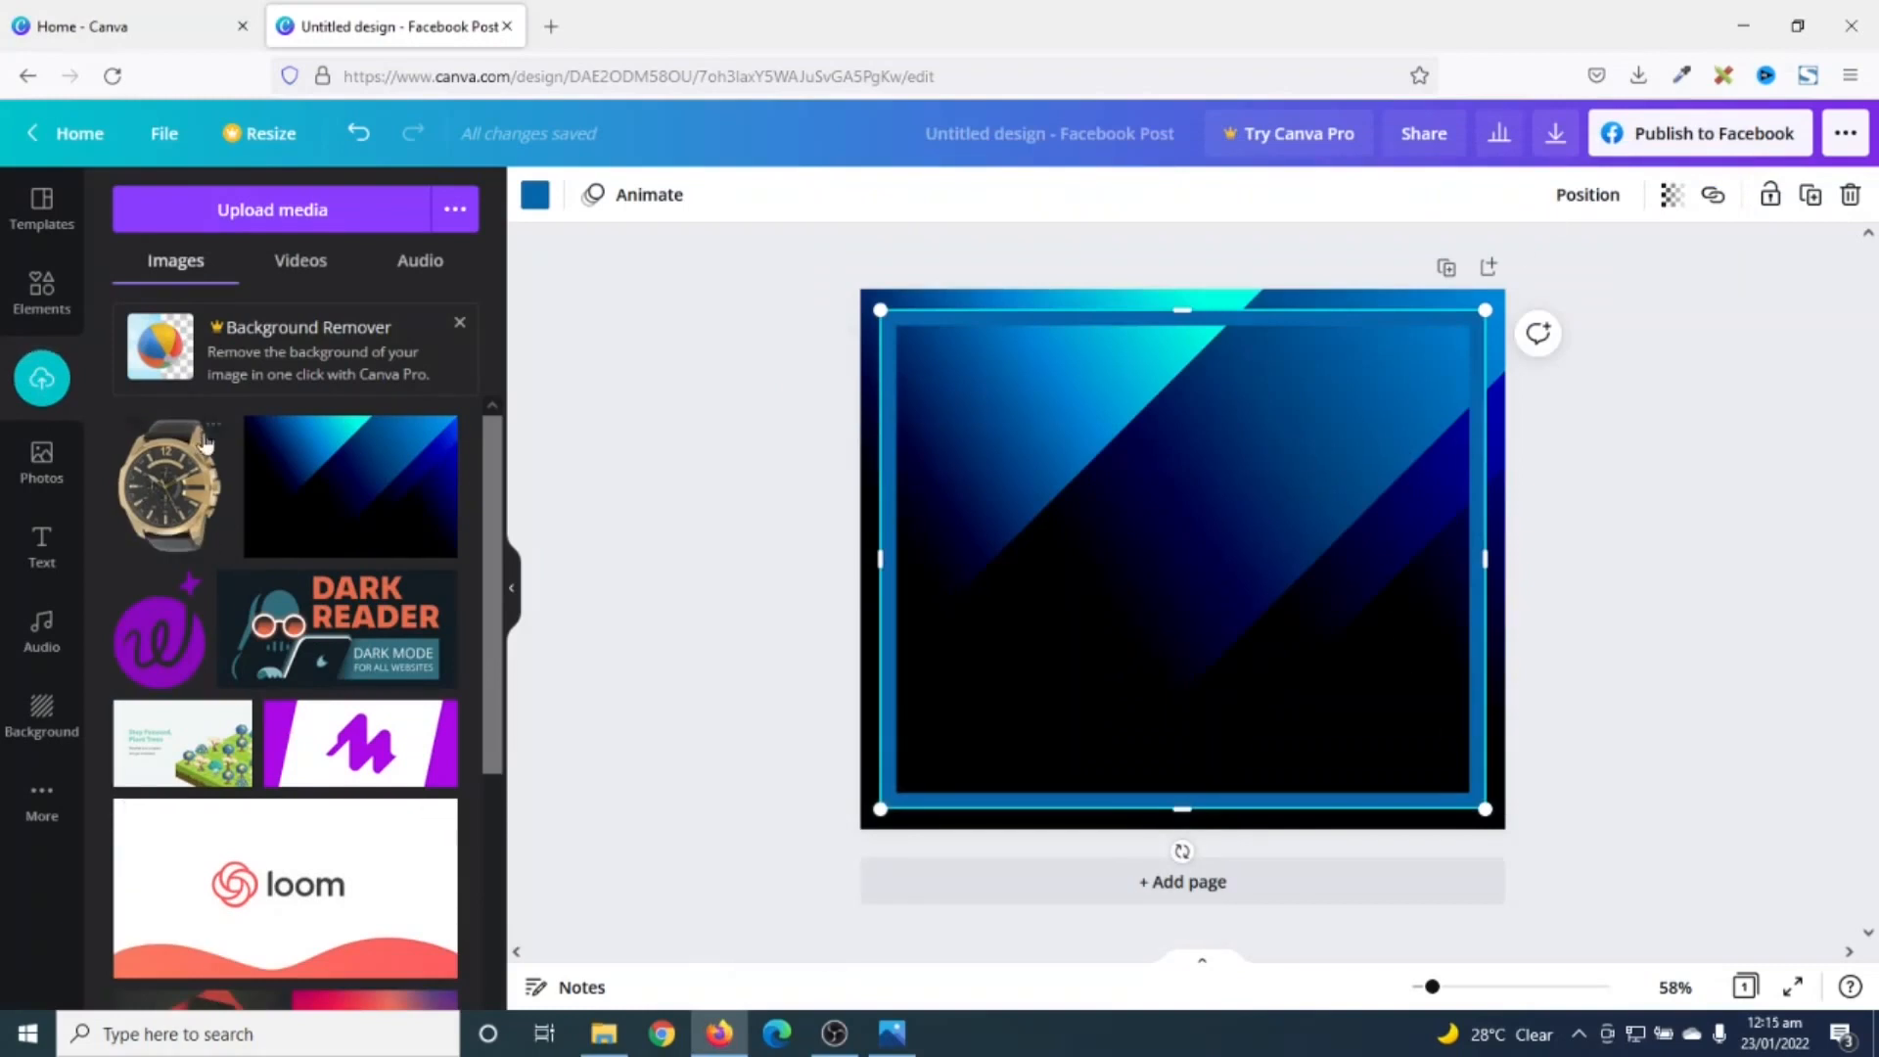
Step: Place the watch image in the upper middle of the border frame and tilt it slightly counterclockwise
left_click(137, 490)
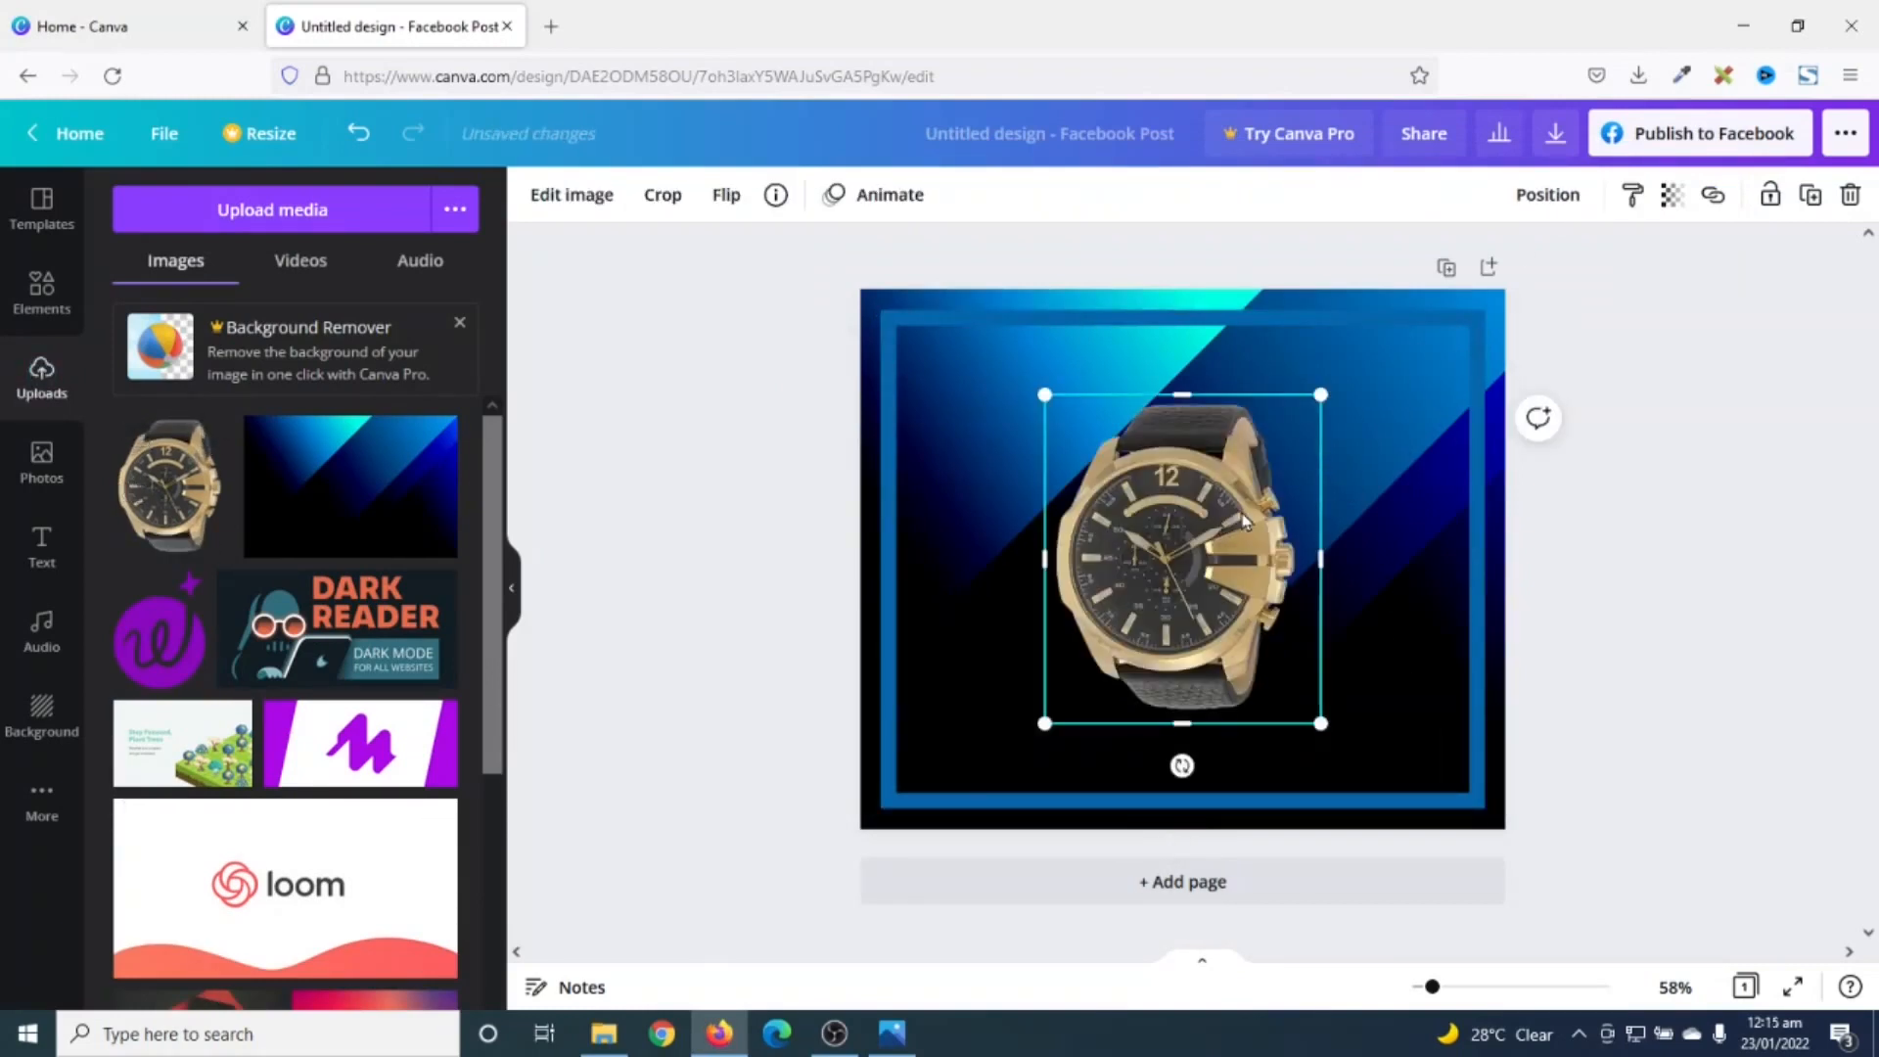
left_click_drag(1178, 587, 1170, 532)
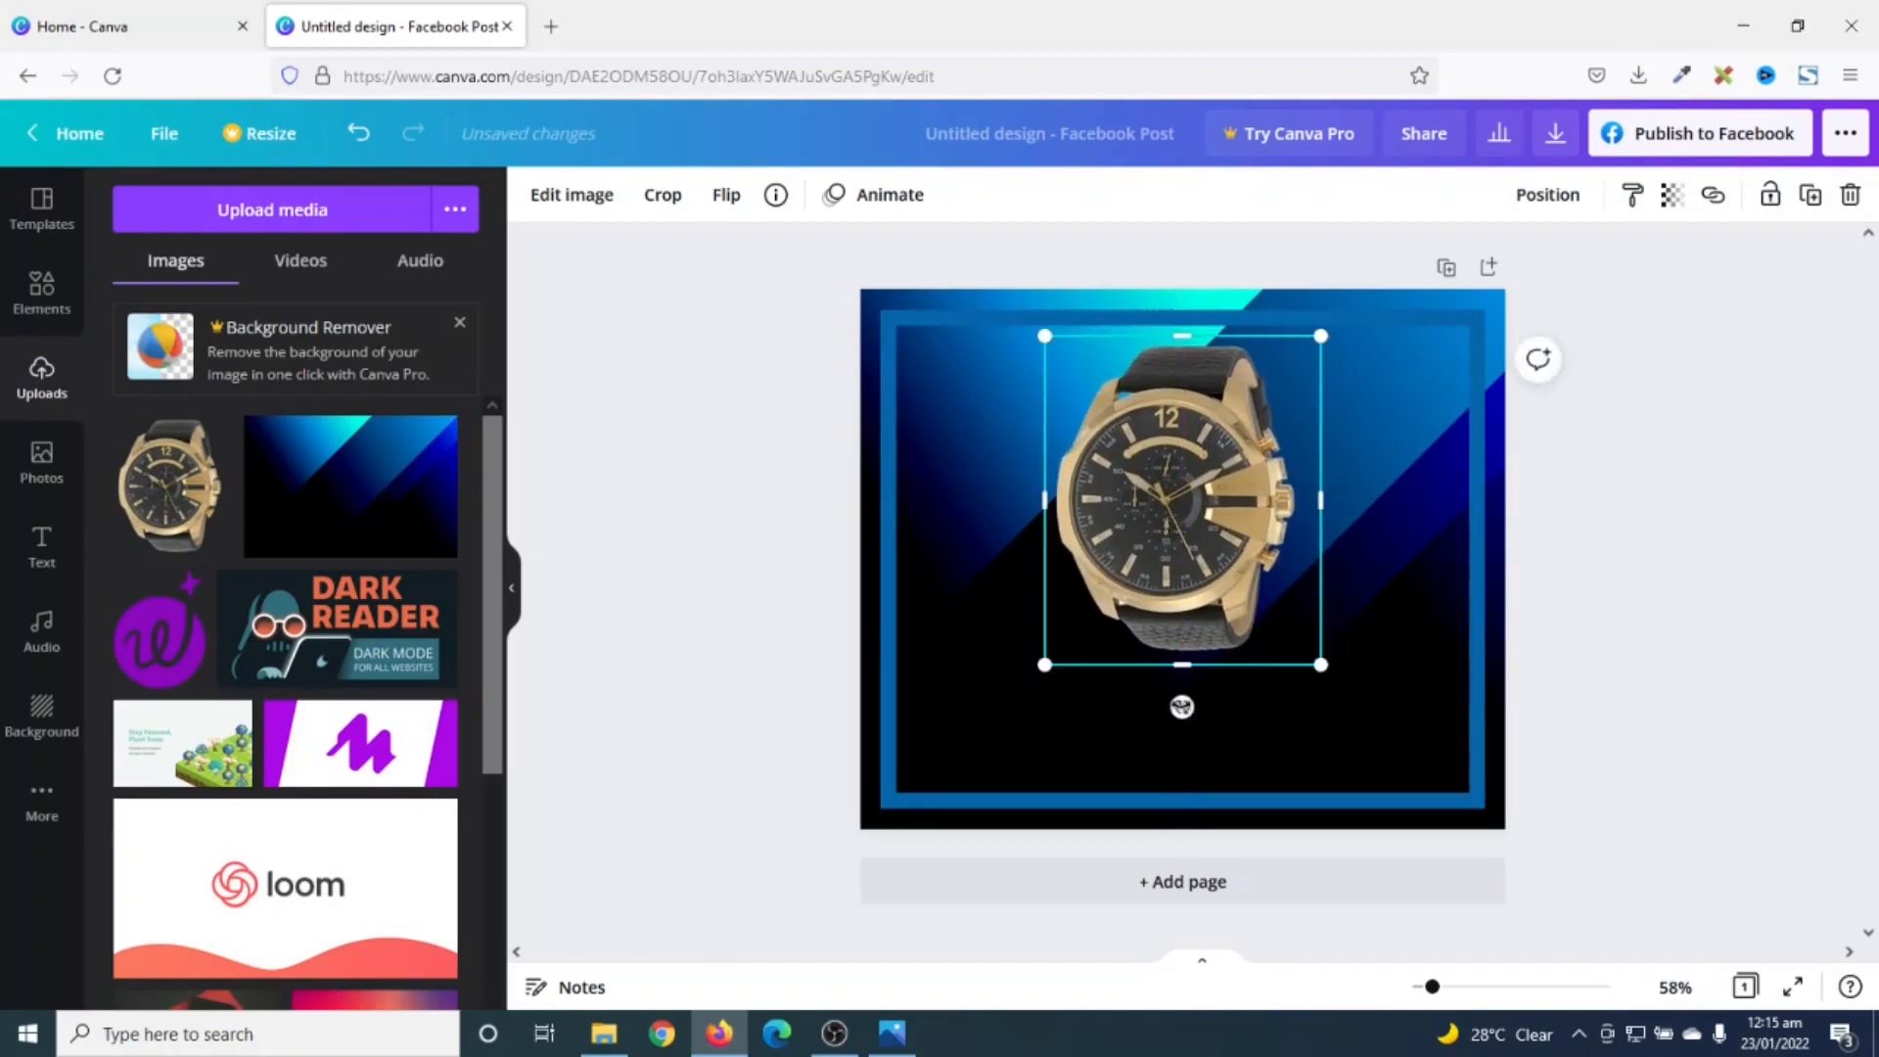
left_click_drag(1183, 706, 1240, 689)
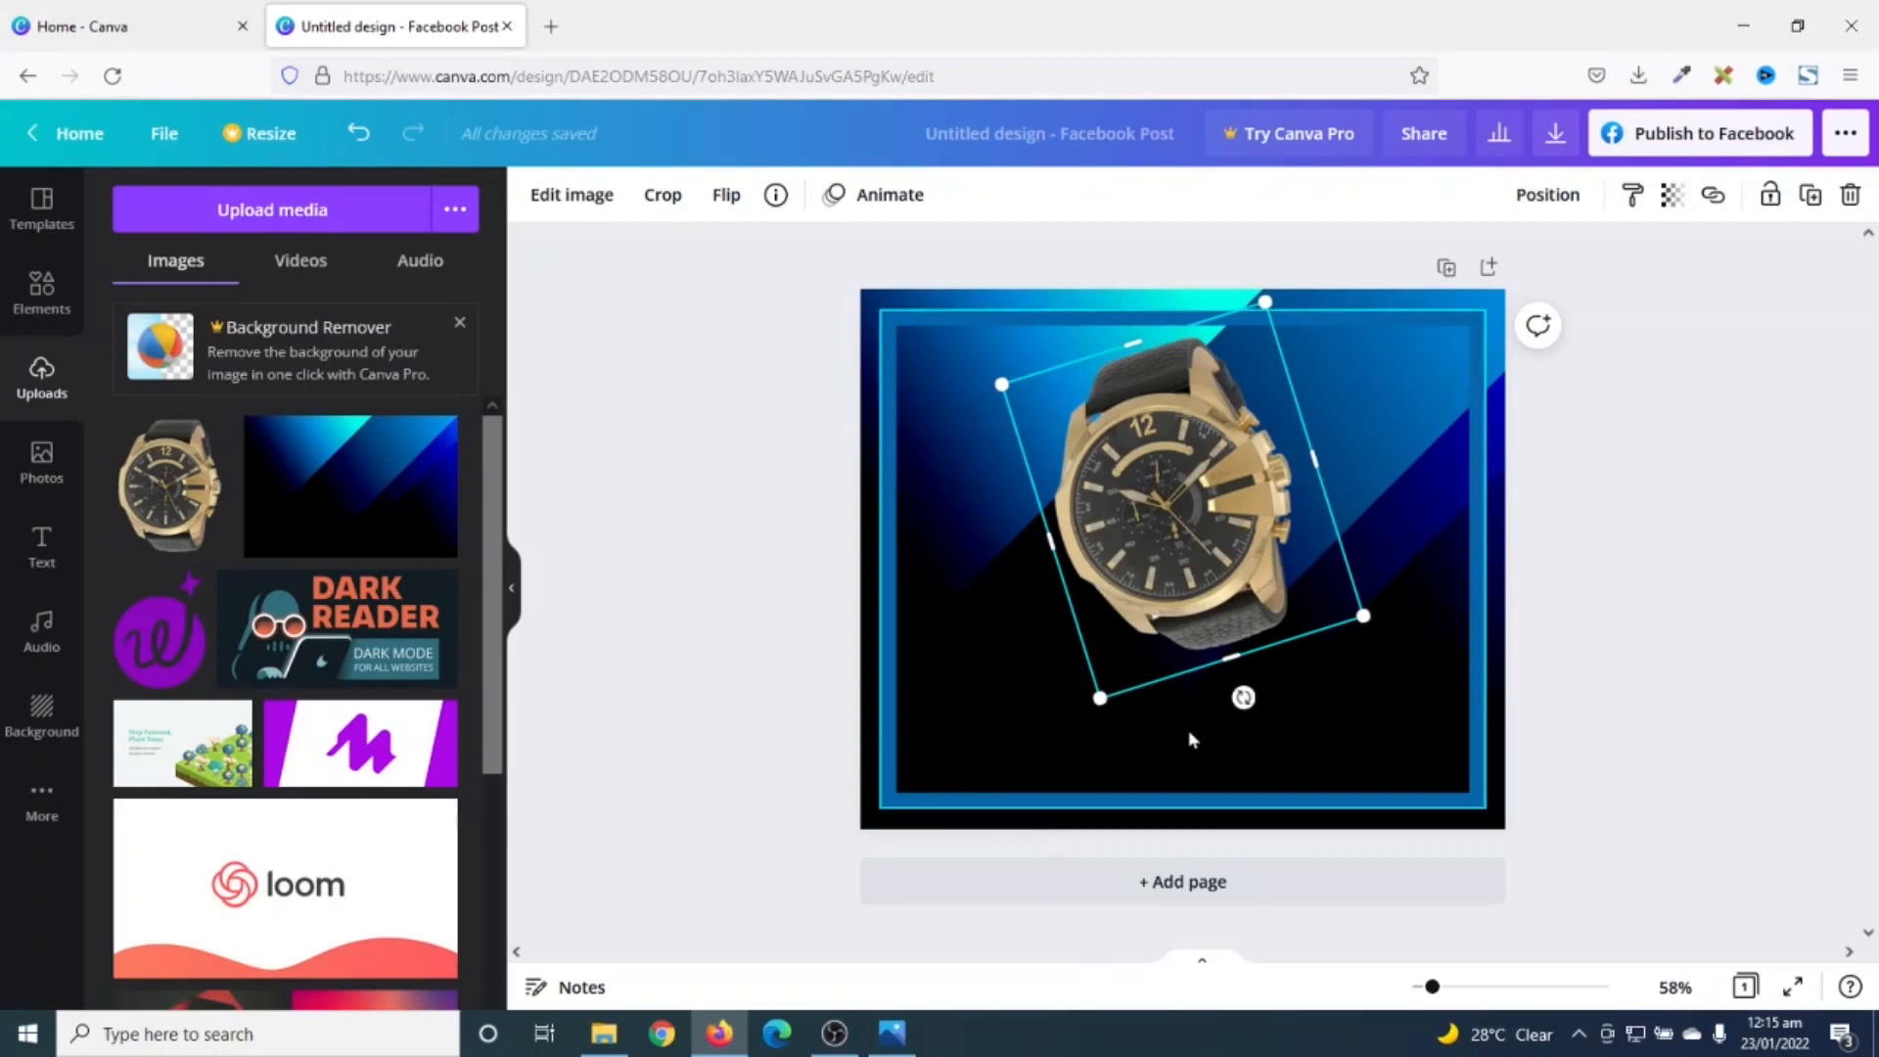
Step: Add a heading reading "SPORTS WATCH FOR MENT" to the page and select all of its text
left_click(40, 553)
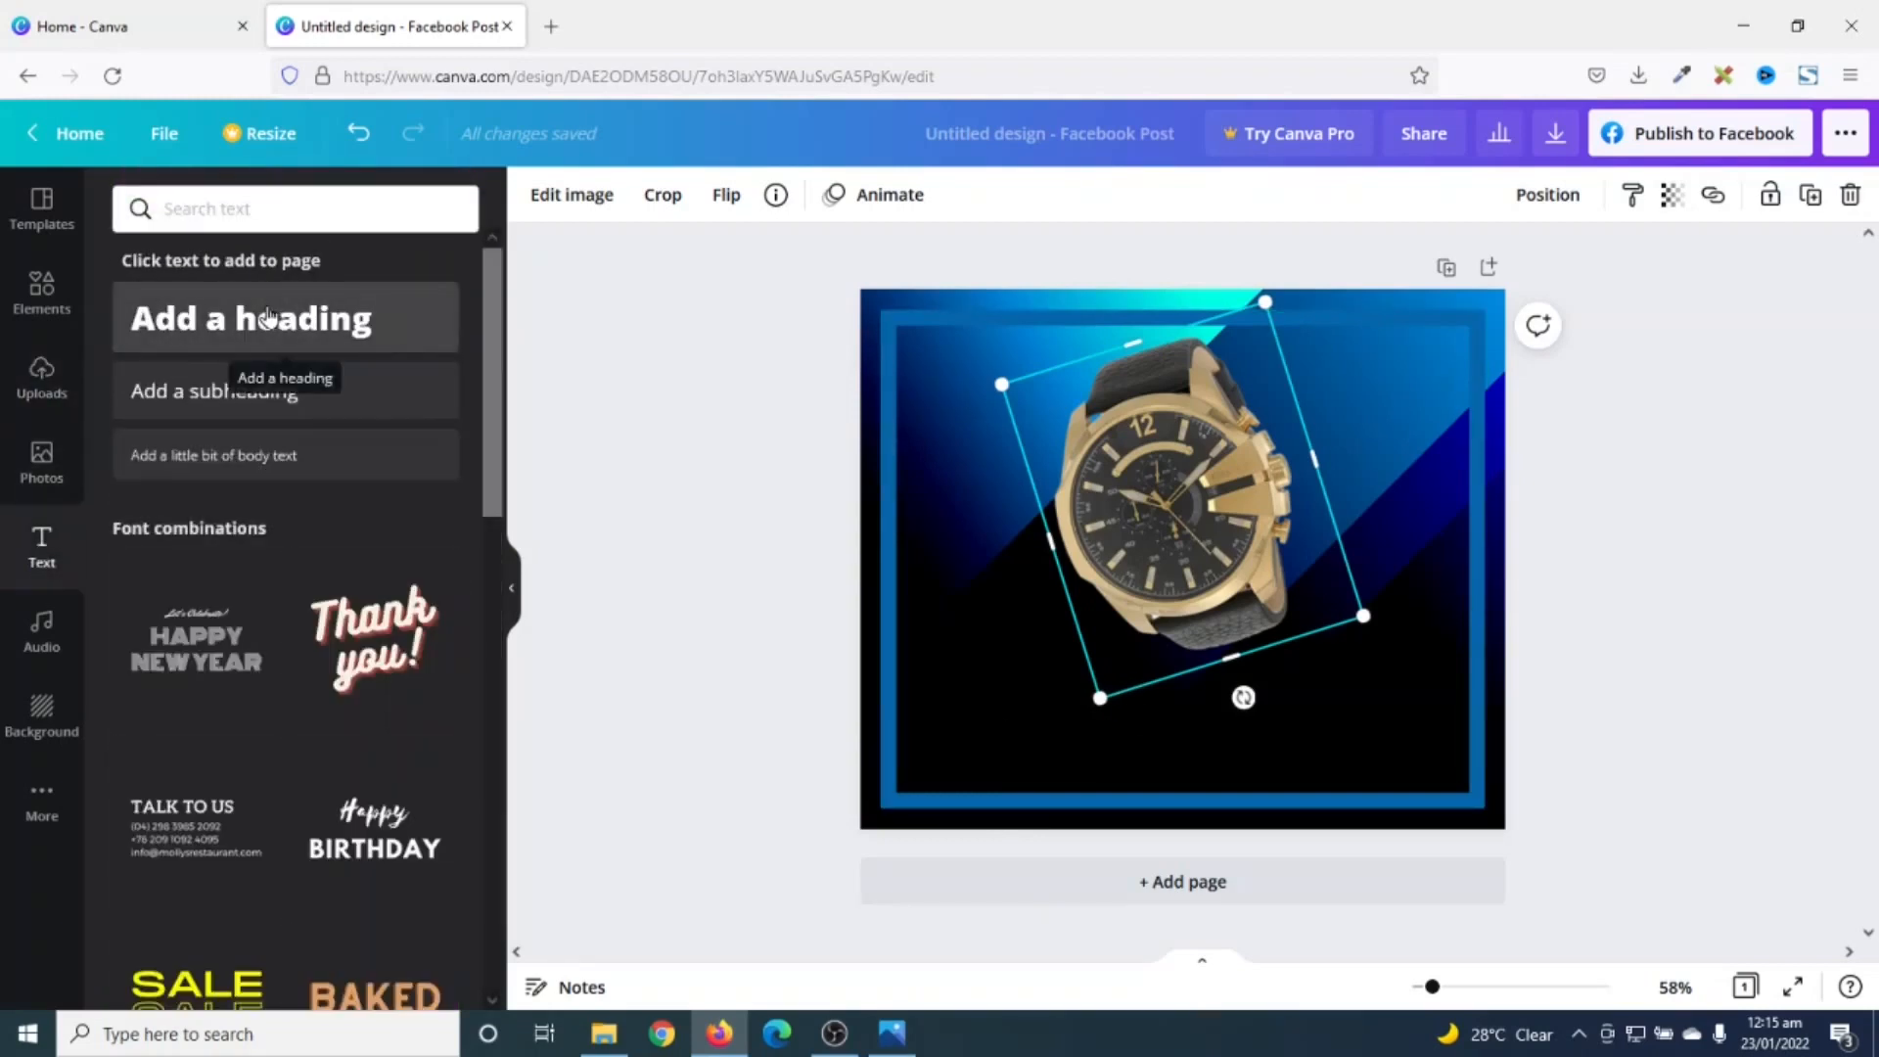
left_click(268, 315)
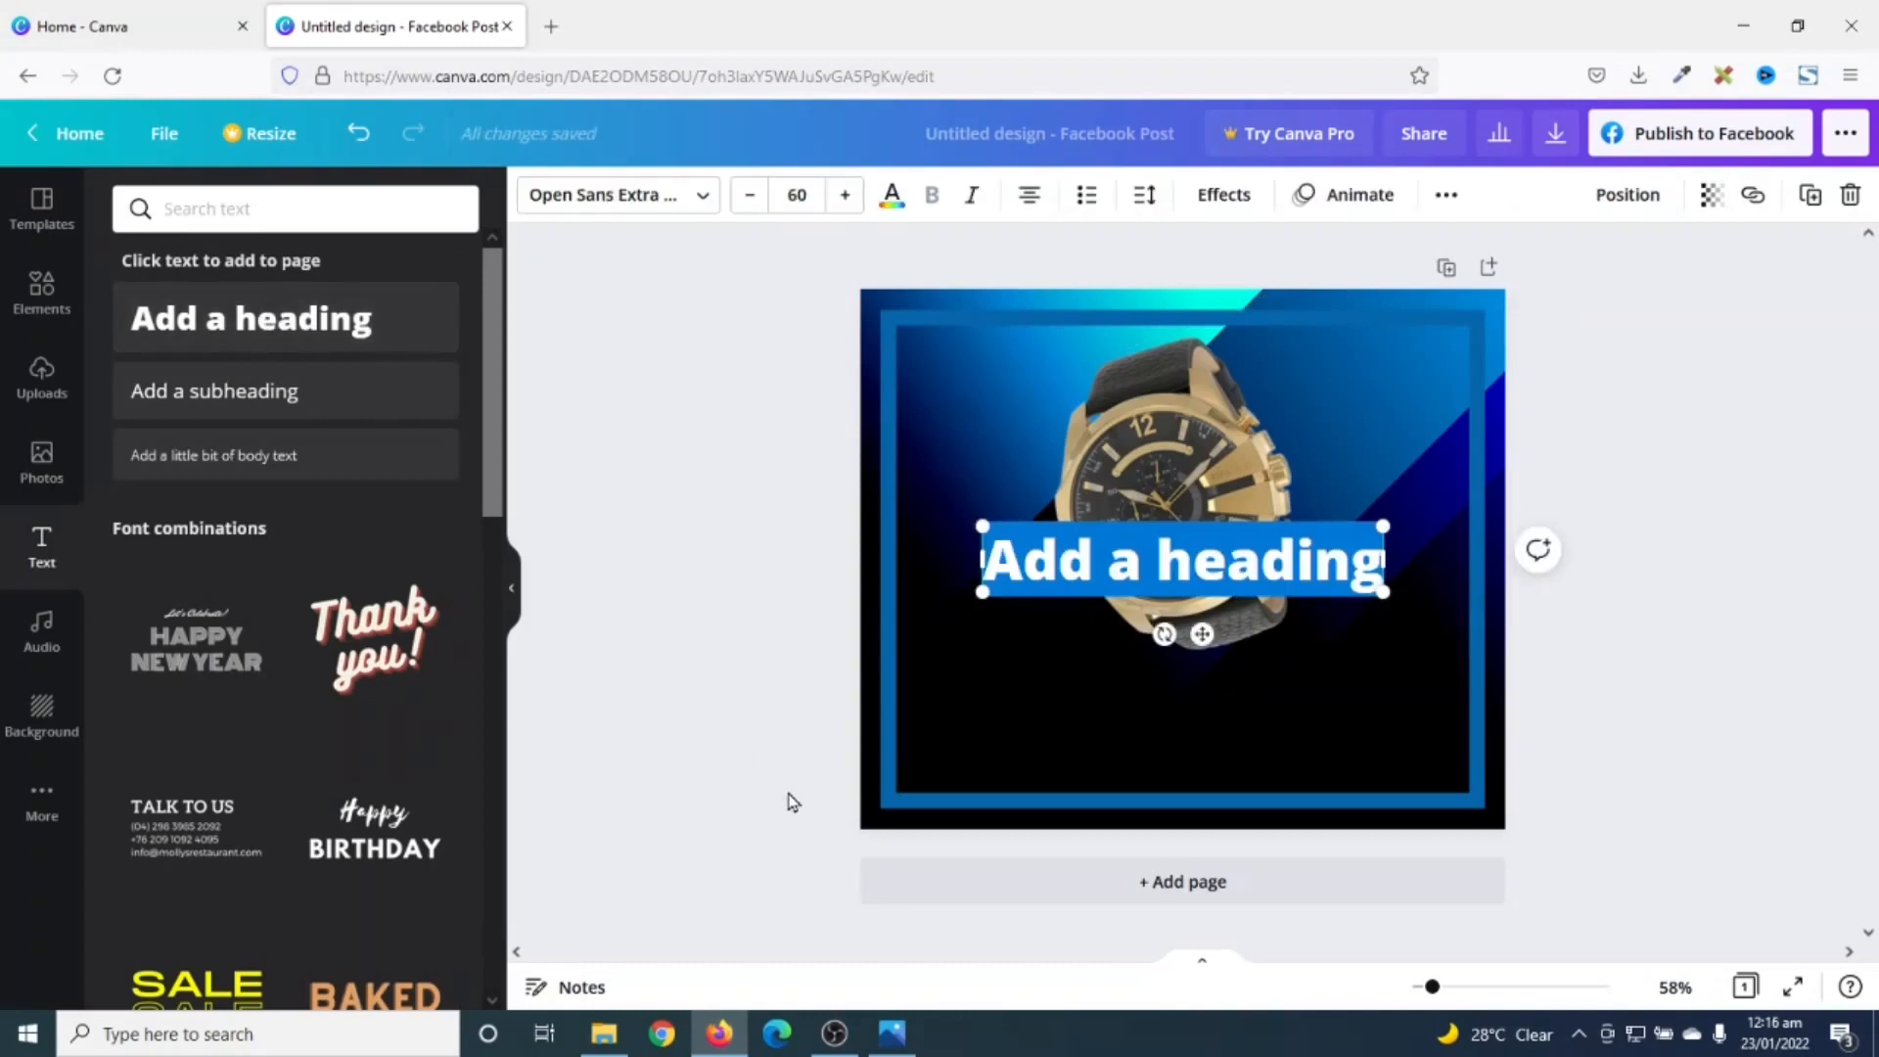
type("SPORTS WA")
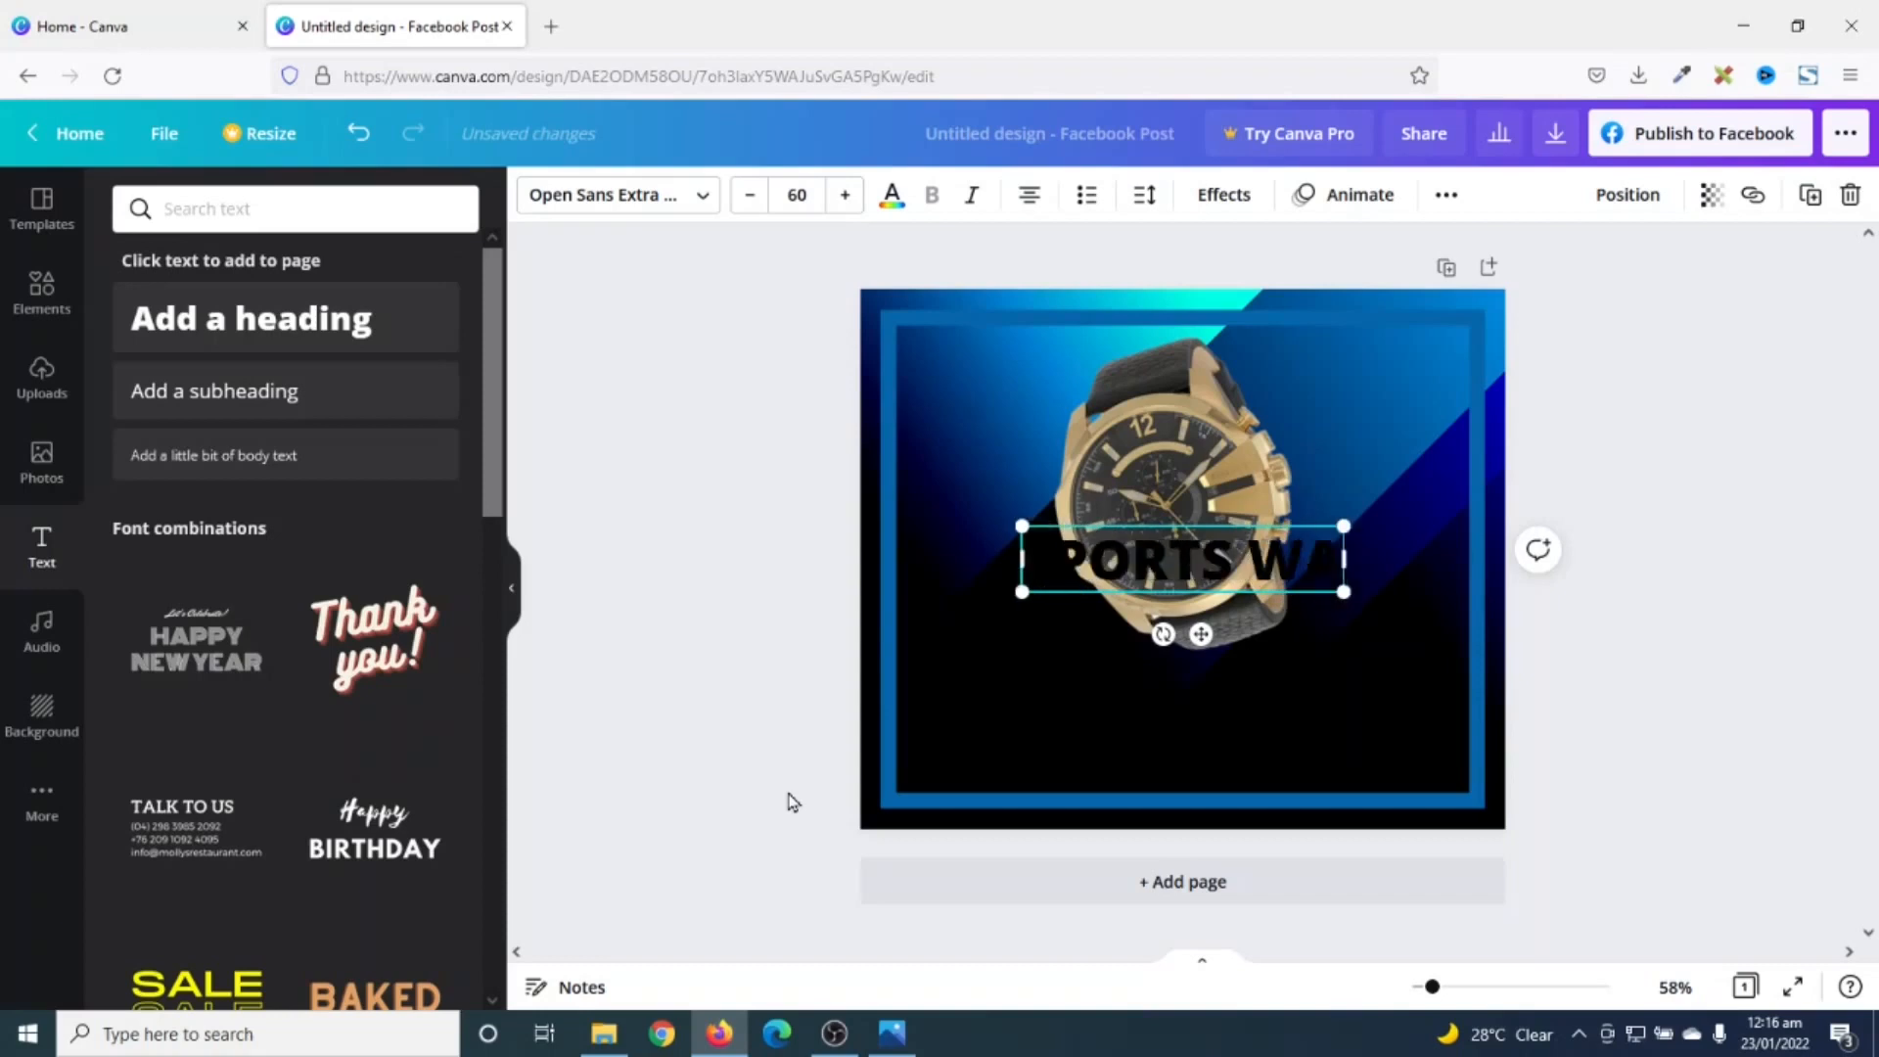
type("TCH FOR MENT")
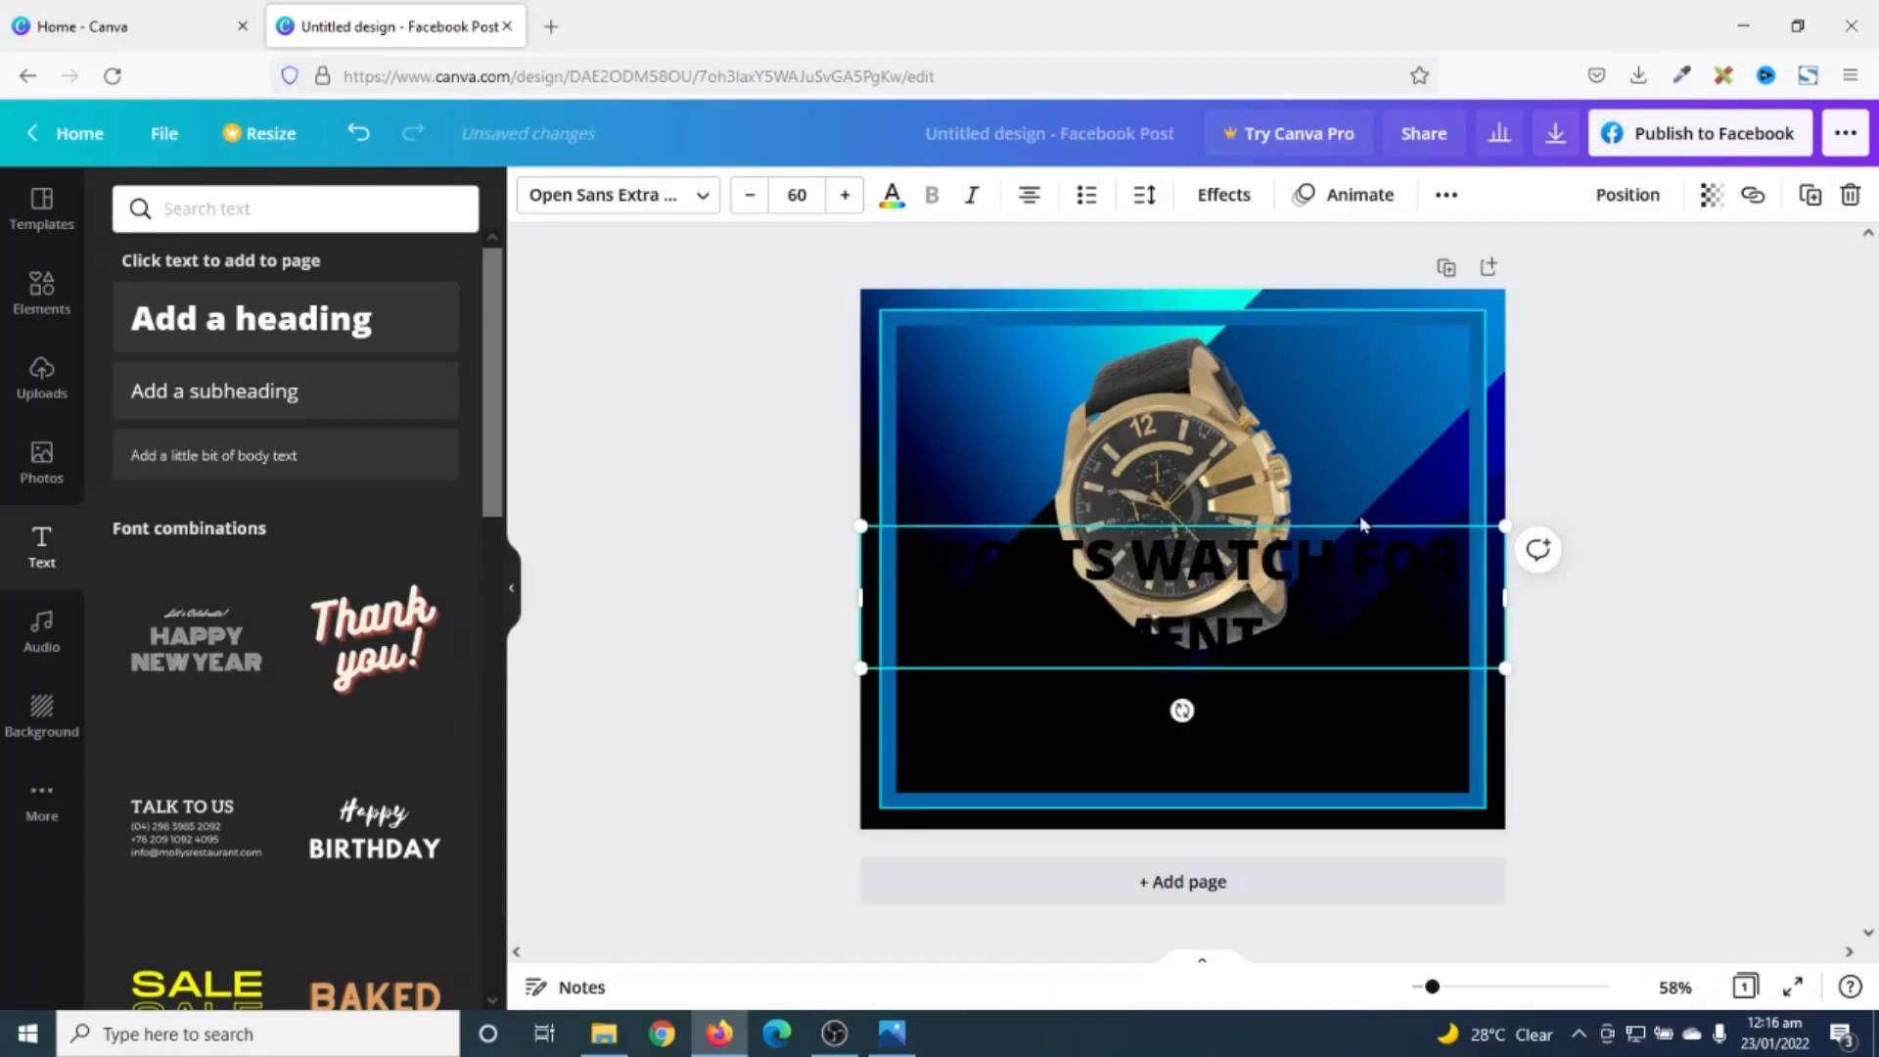
triple_click(1286, 641)
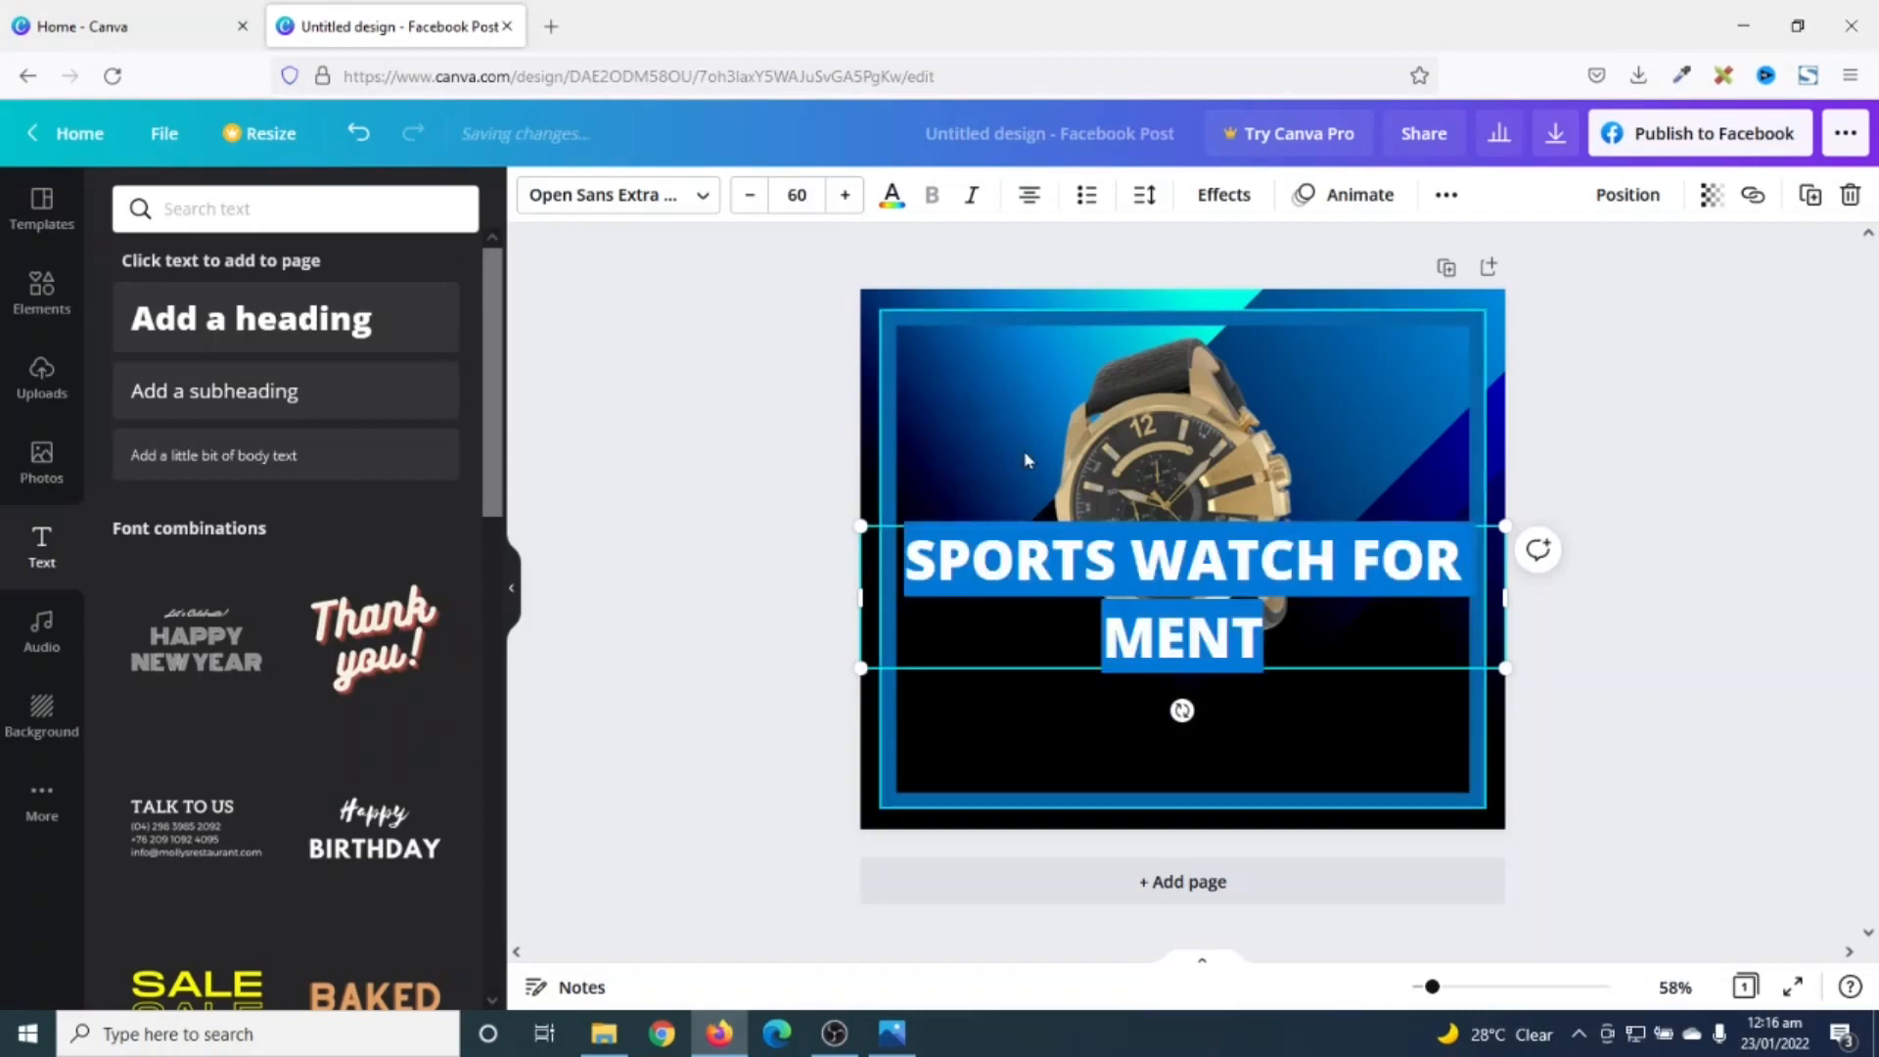
Step: Set the selected heading's text color to white
left_click(892, 194)
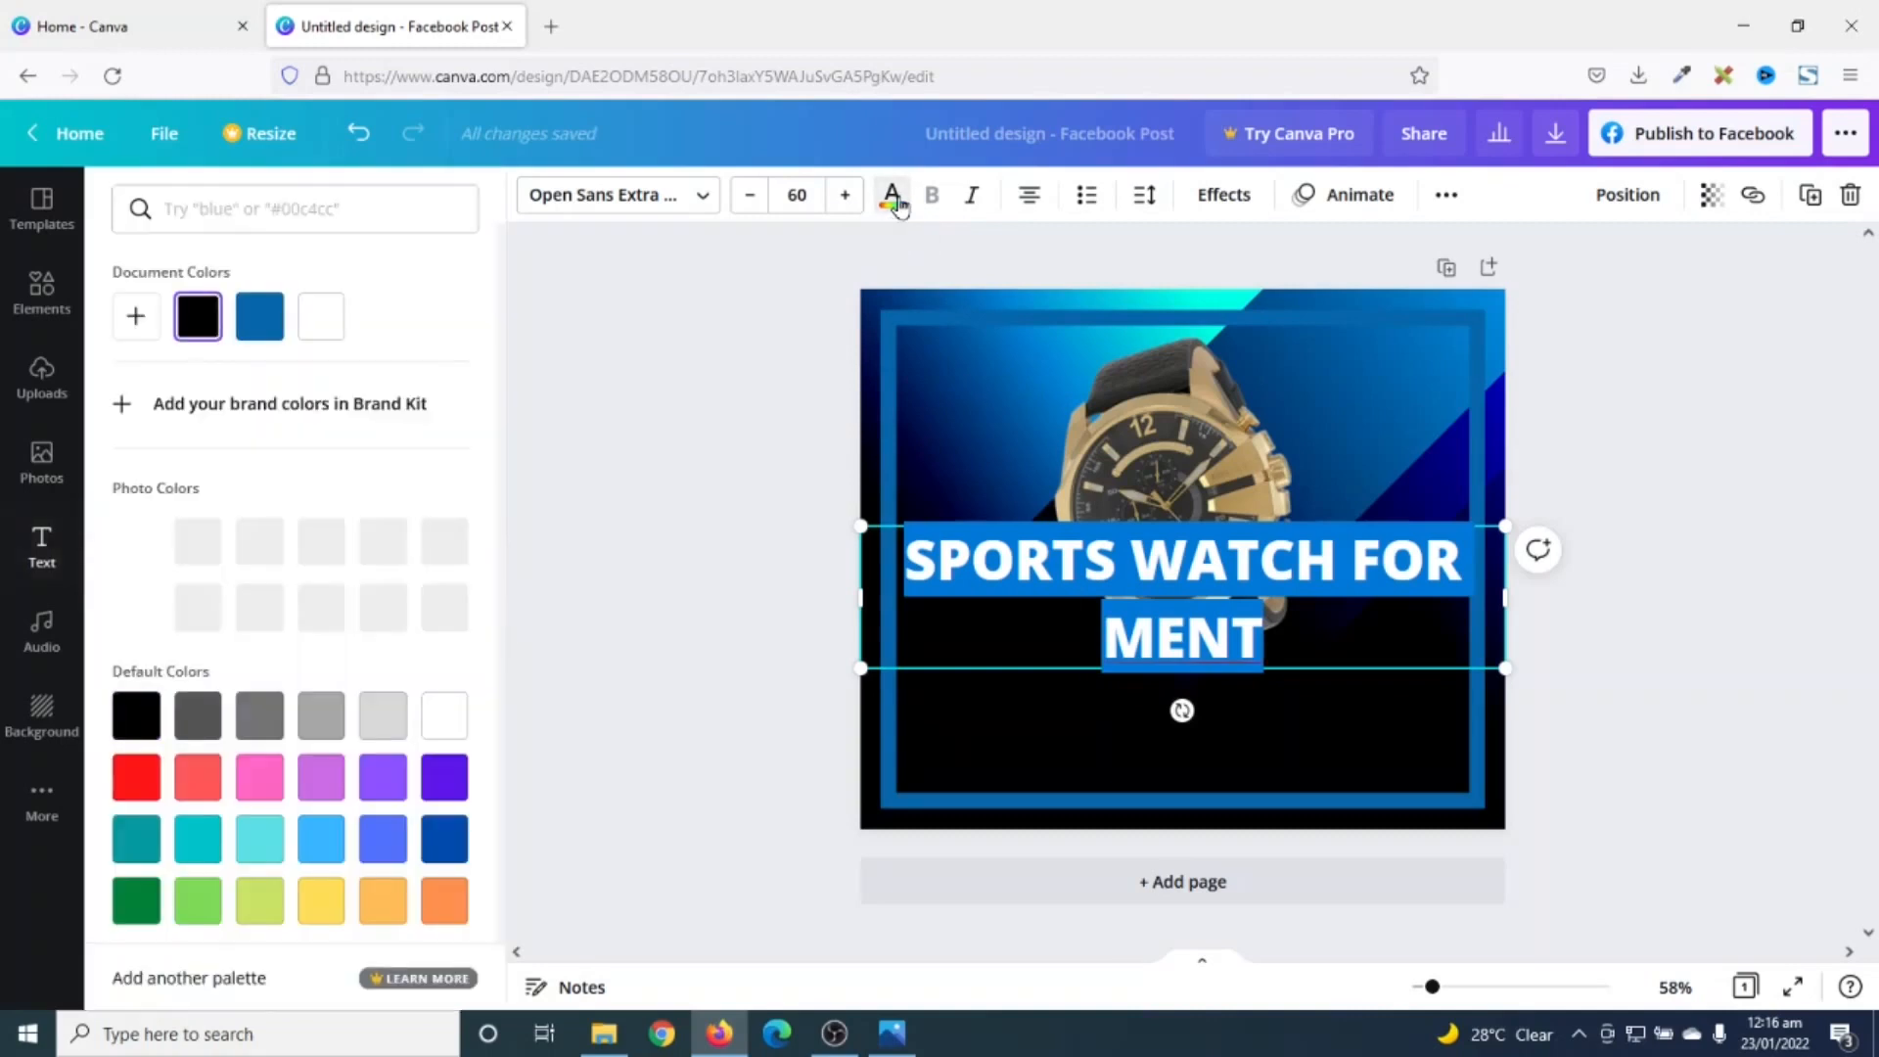
left_click(449, 720)
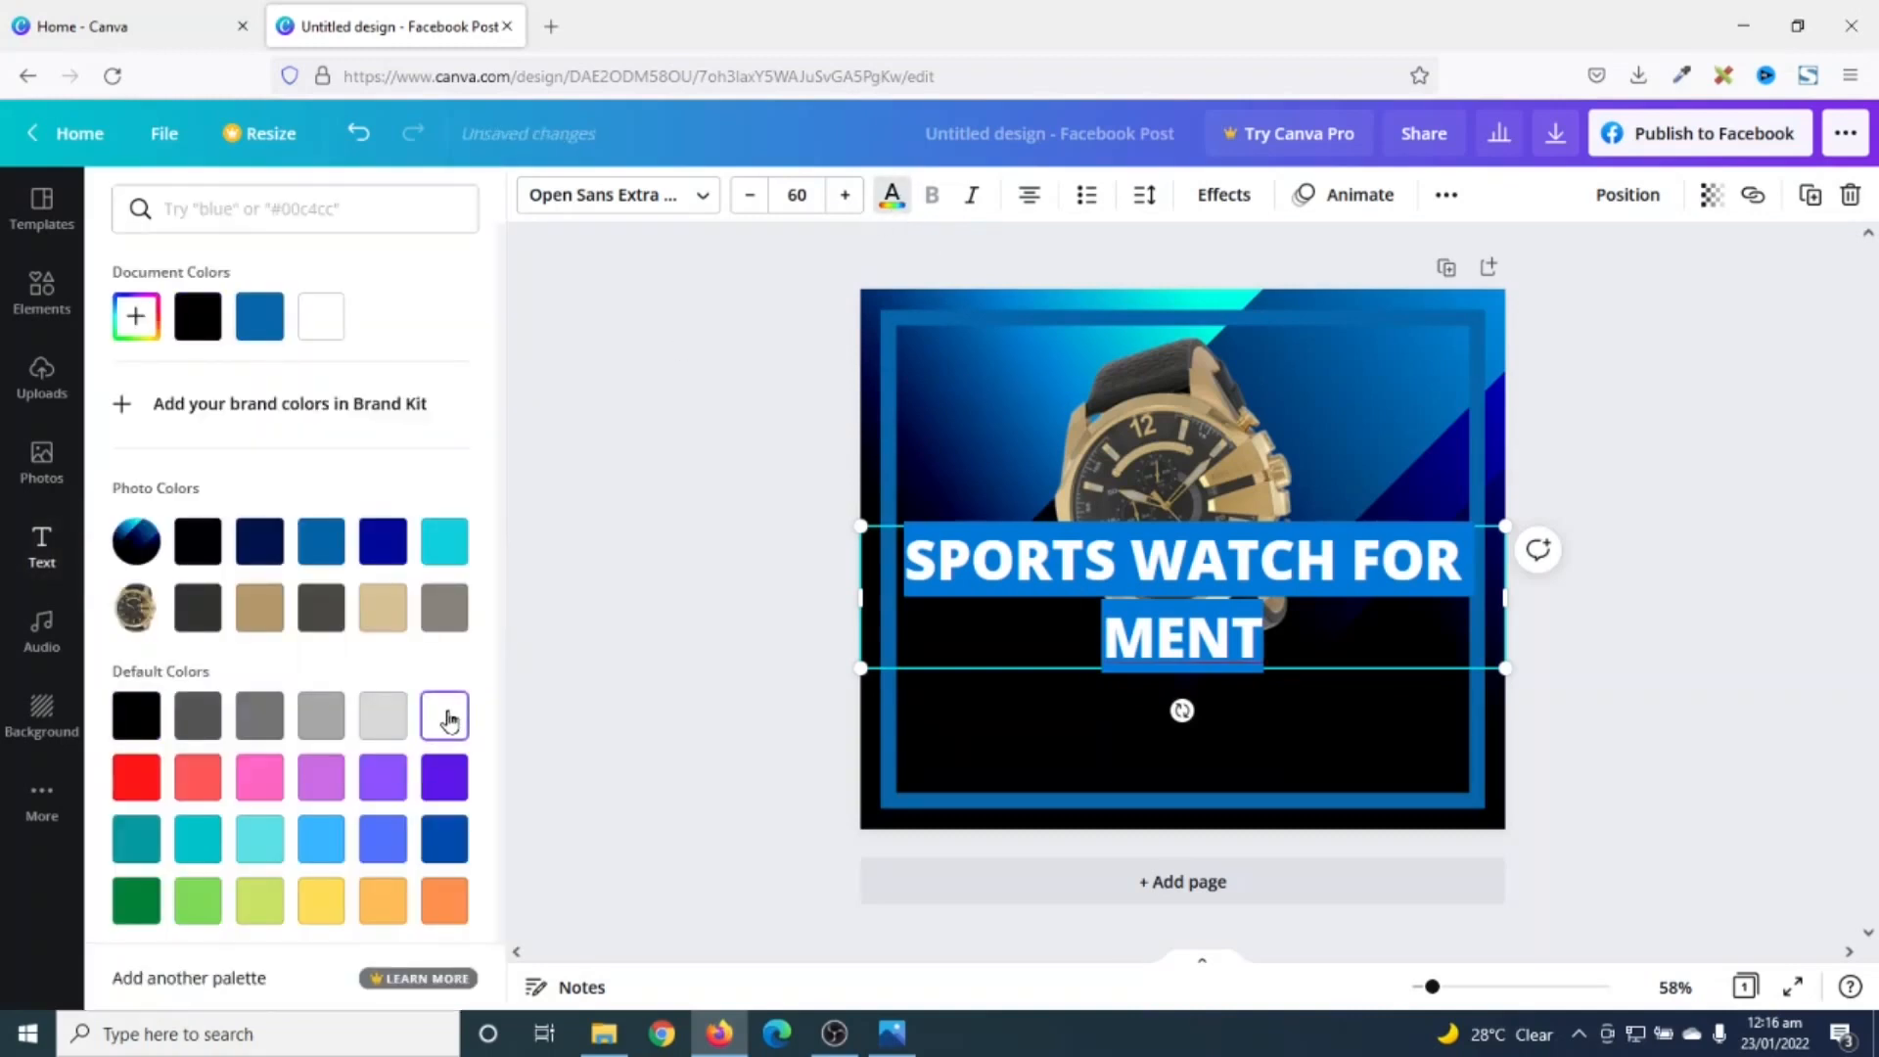
left_click(1619, 632)
left_click(1615, 634)
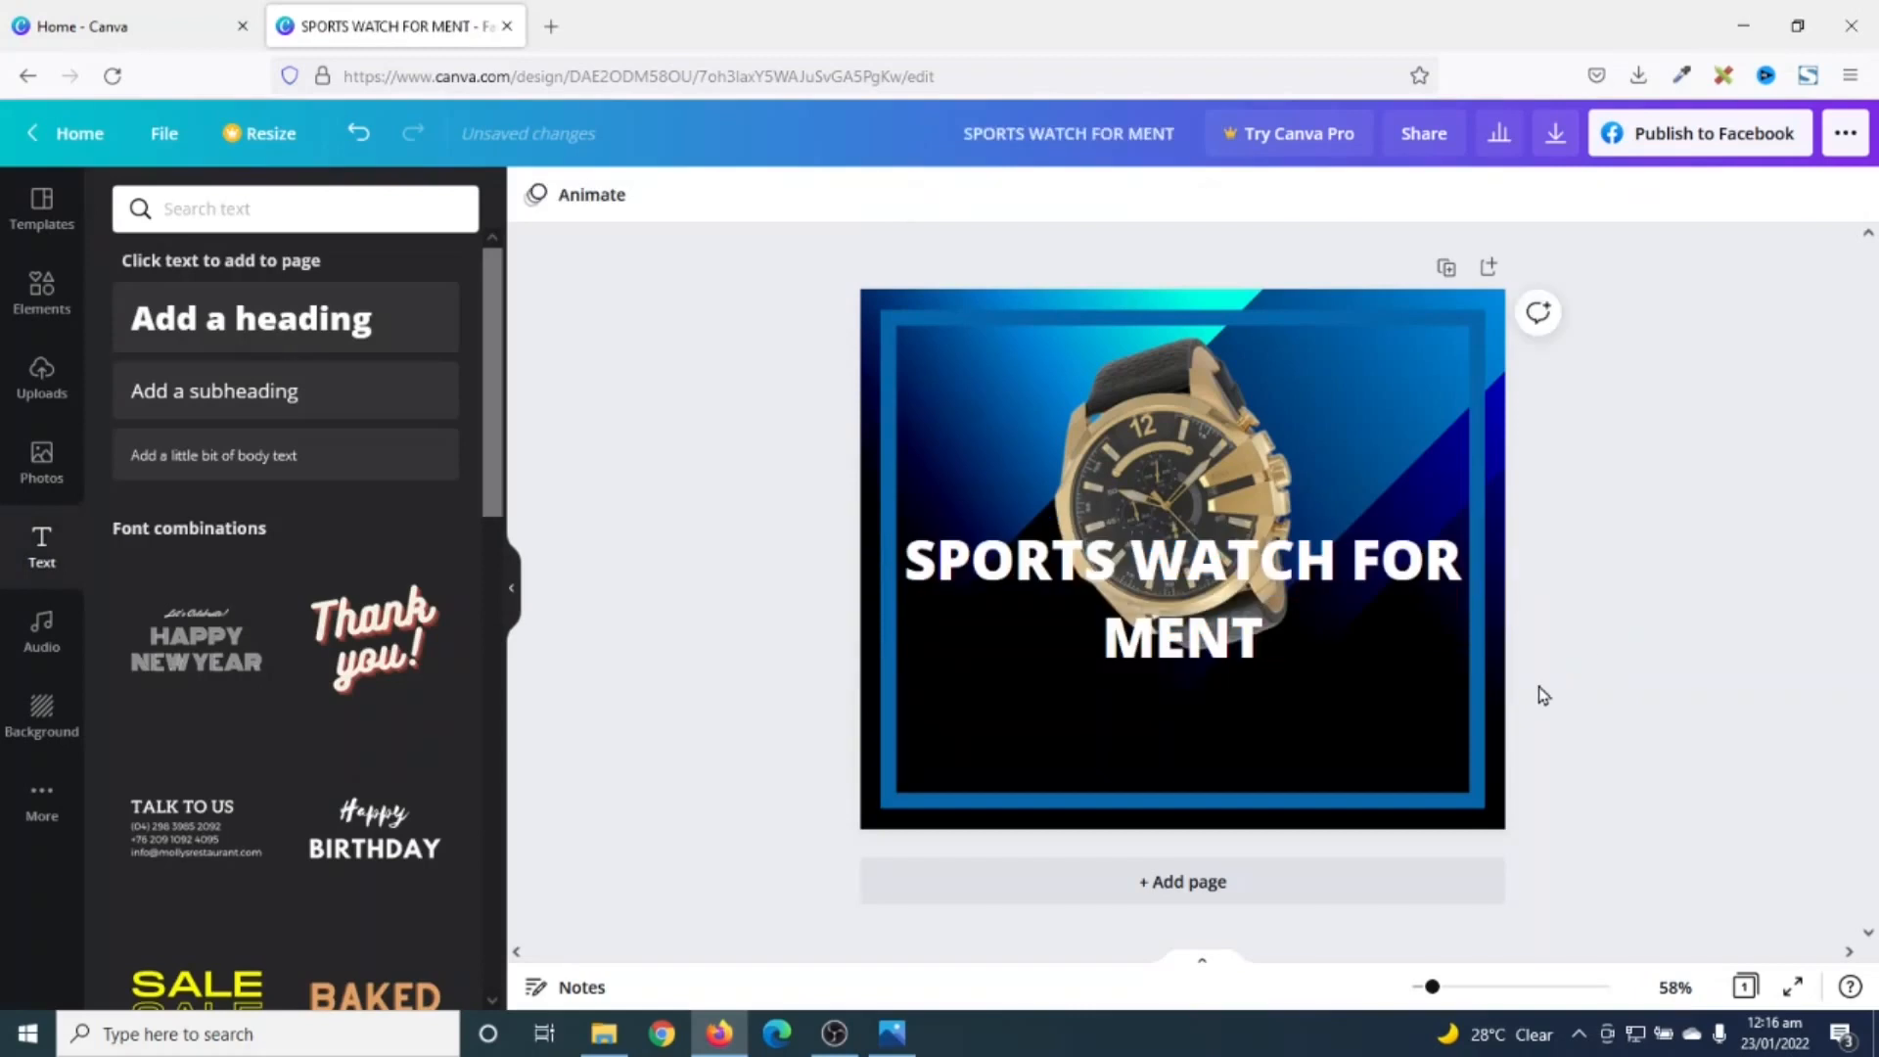
Step: Remove the stray final T so the heading reads "SPORTS WATCH FOR MEN"
left_click(1202, 647)
left_click_drag(1223, 637, 1278, 639)
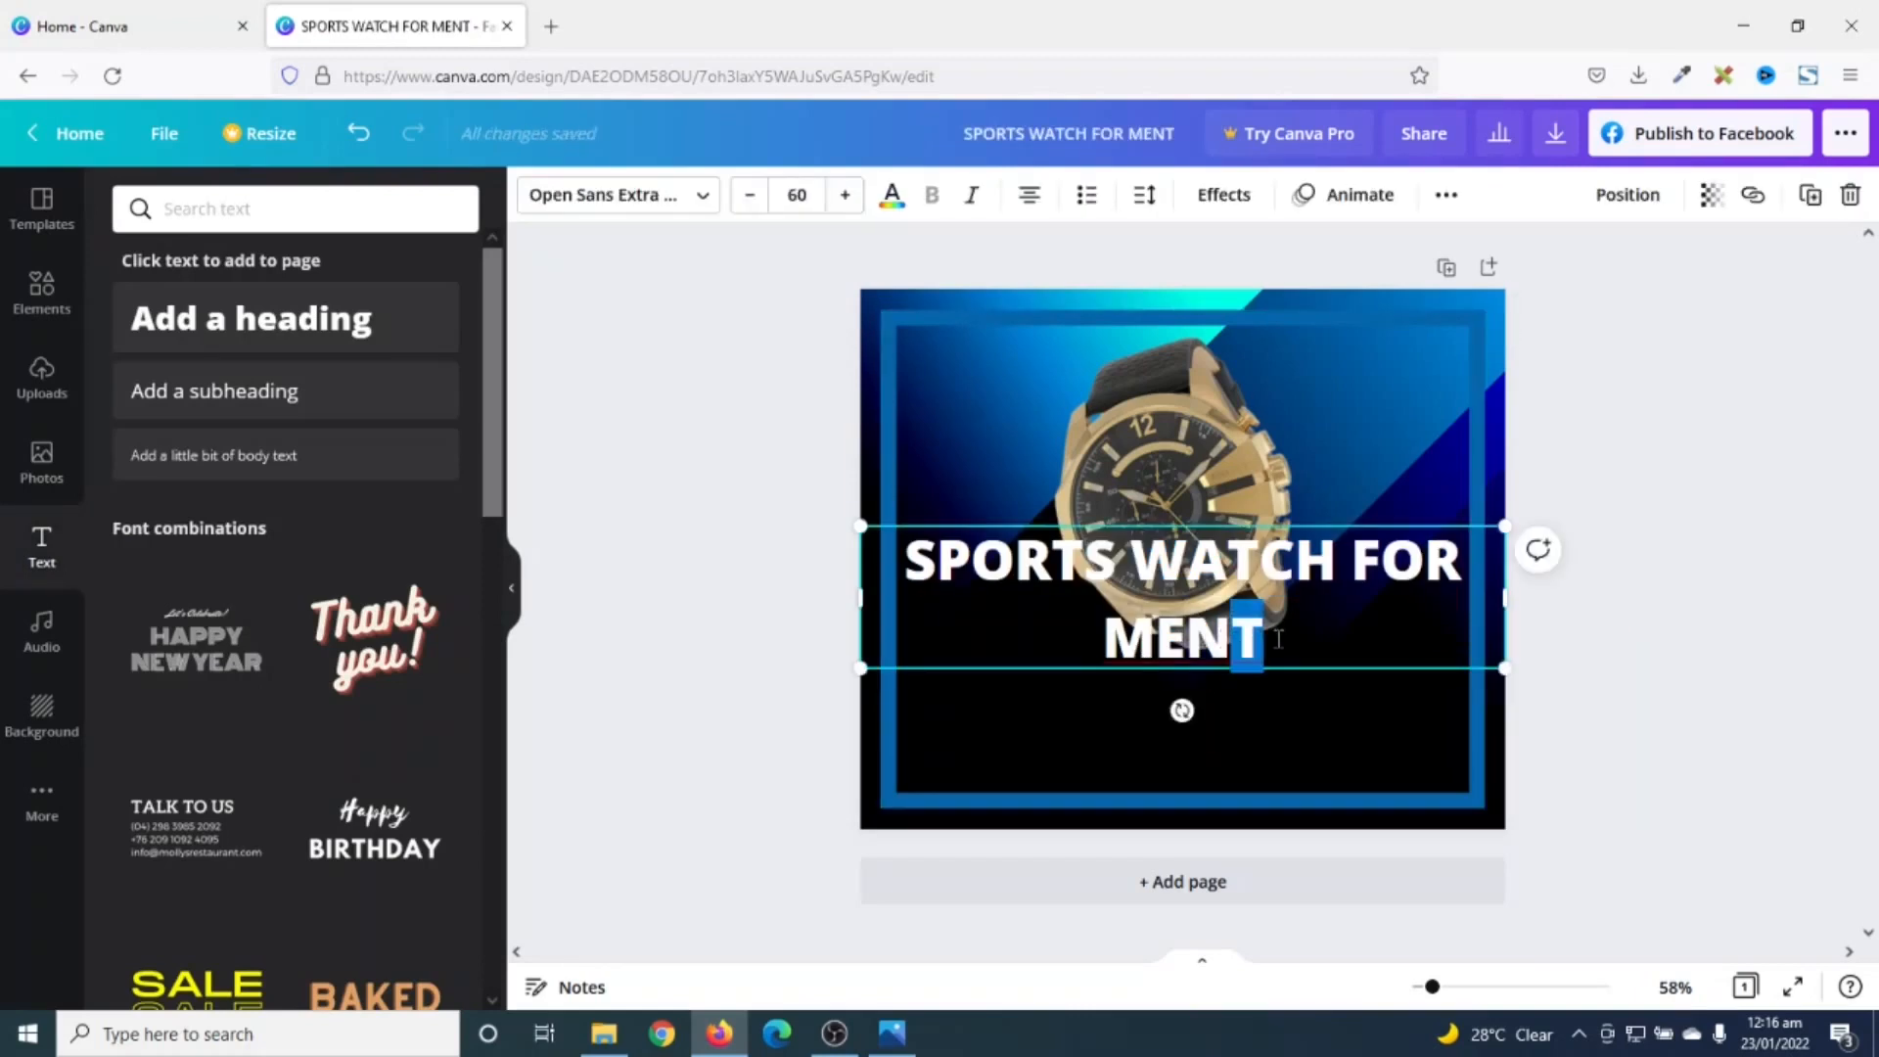
key("BackSpace")
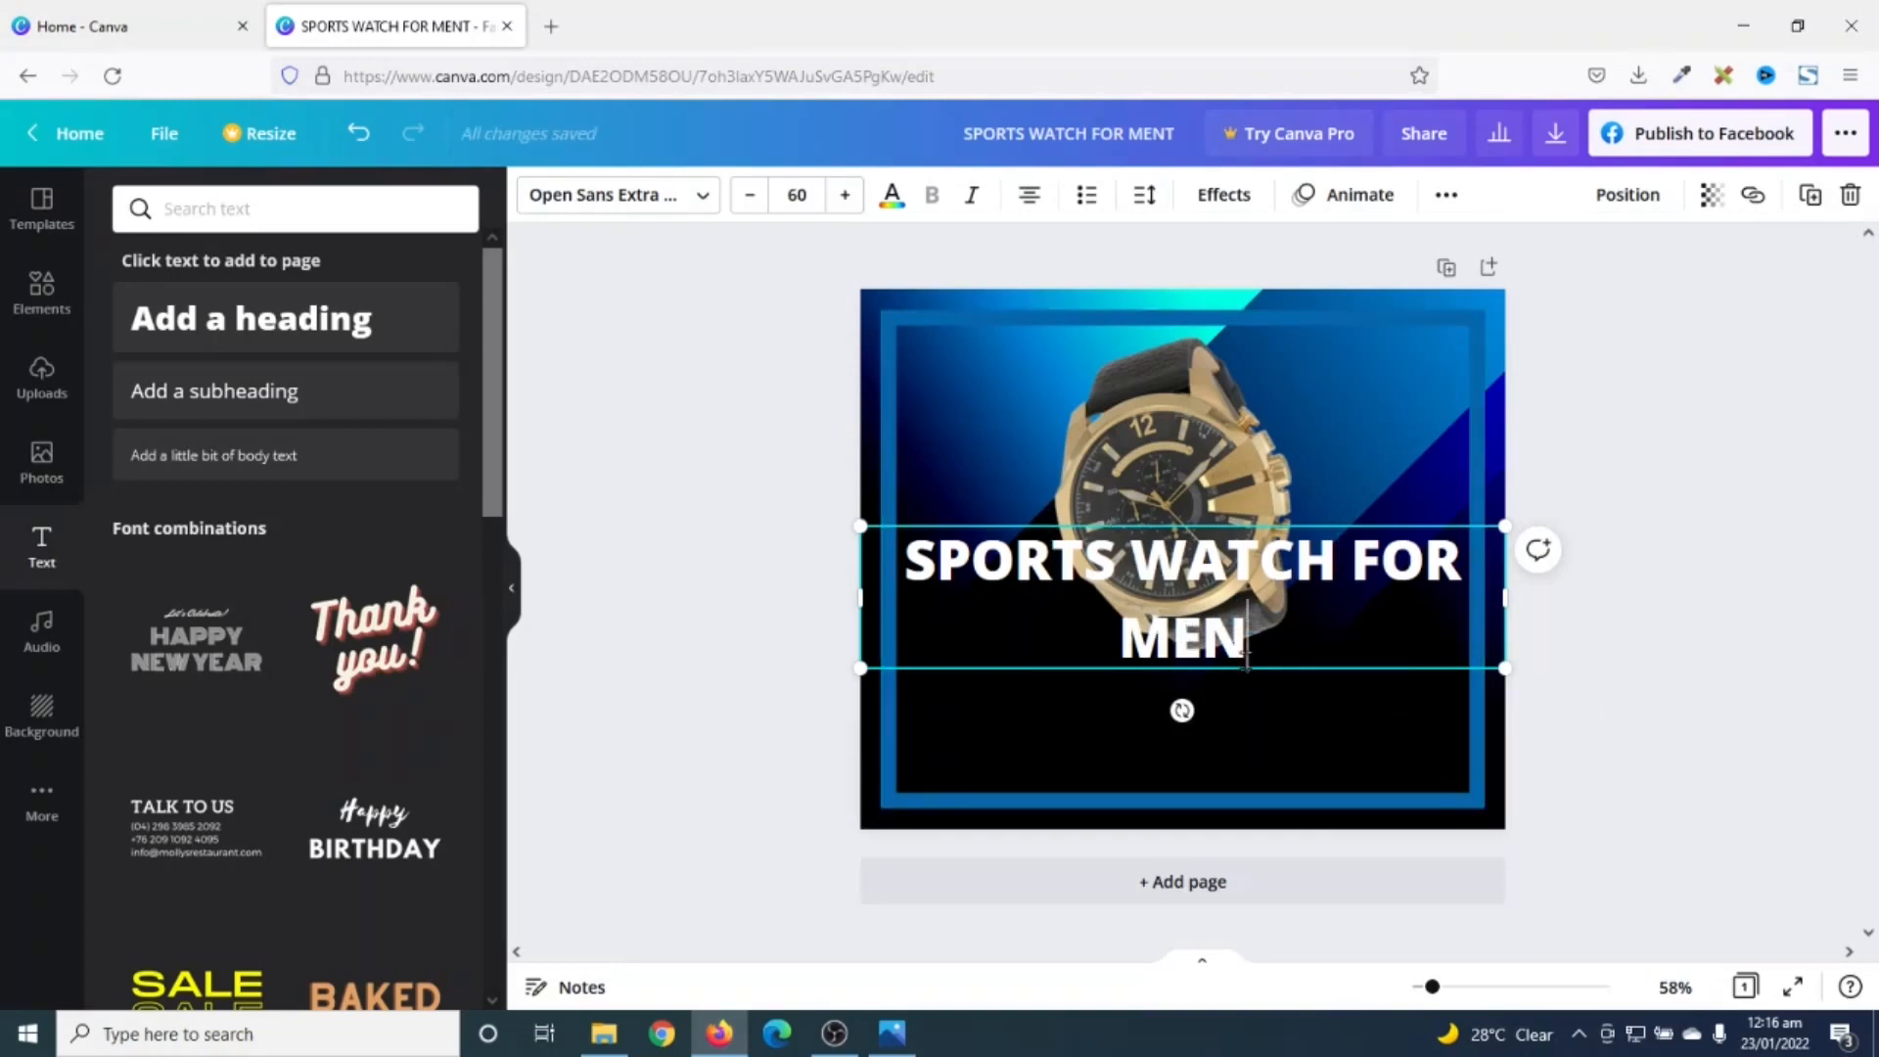
Step: Reduce the whole heading's font size to 45 so it fits on one line
left_click_drag(1263, 639, 879, 555)
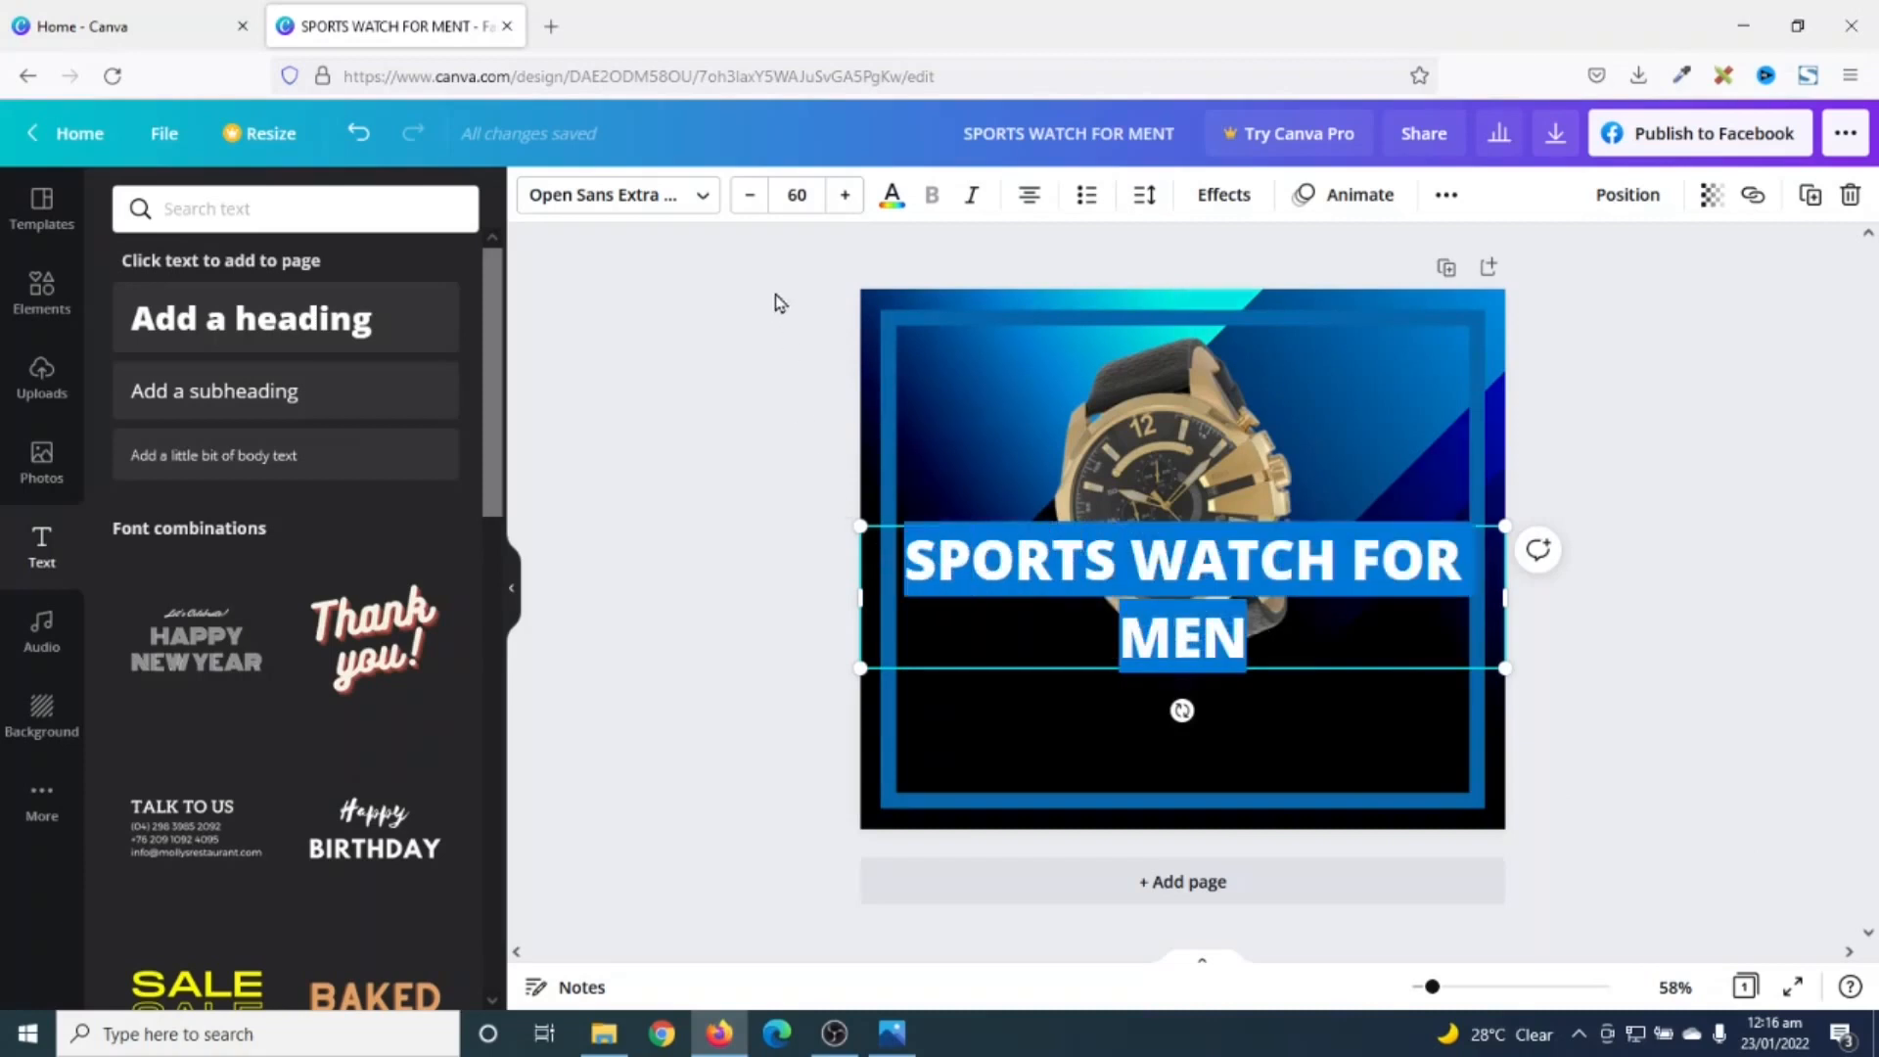
left_click(749, 195)
left_click(749, 194)
left_click(748, 195)
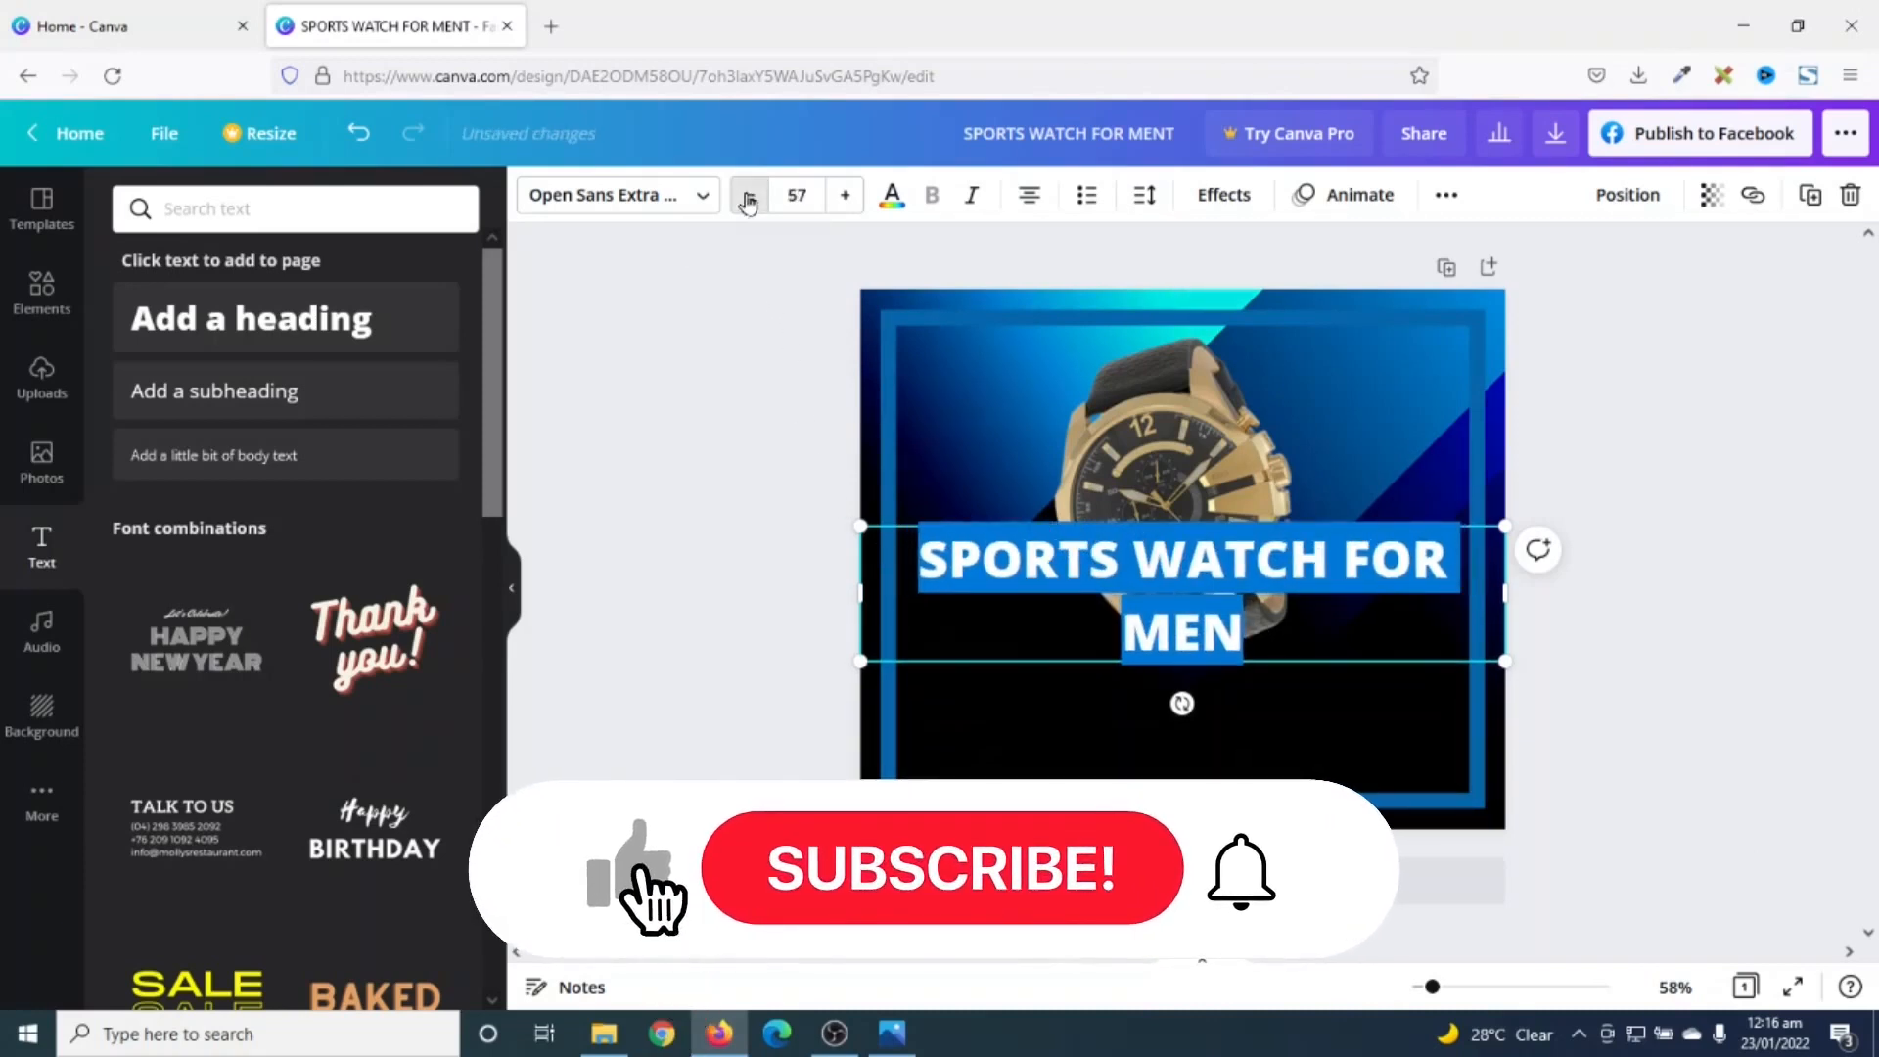
left_click(748, 195)
left_click(749, 194)
left_click(748, 195)
left_click(749, 195)
left_click(748, 195)
left_click(748, 194)
left_click(748, 194)
left_click(749, 195)
left_click(748, 195)
left_click(749, 195)
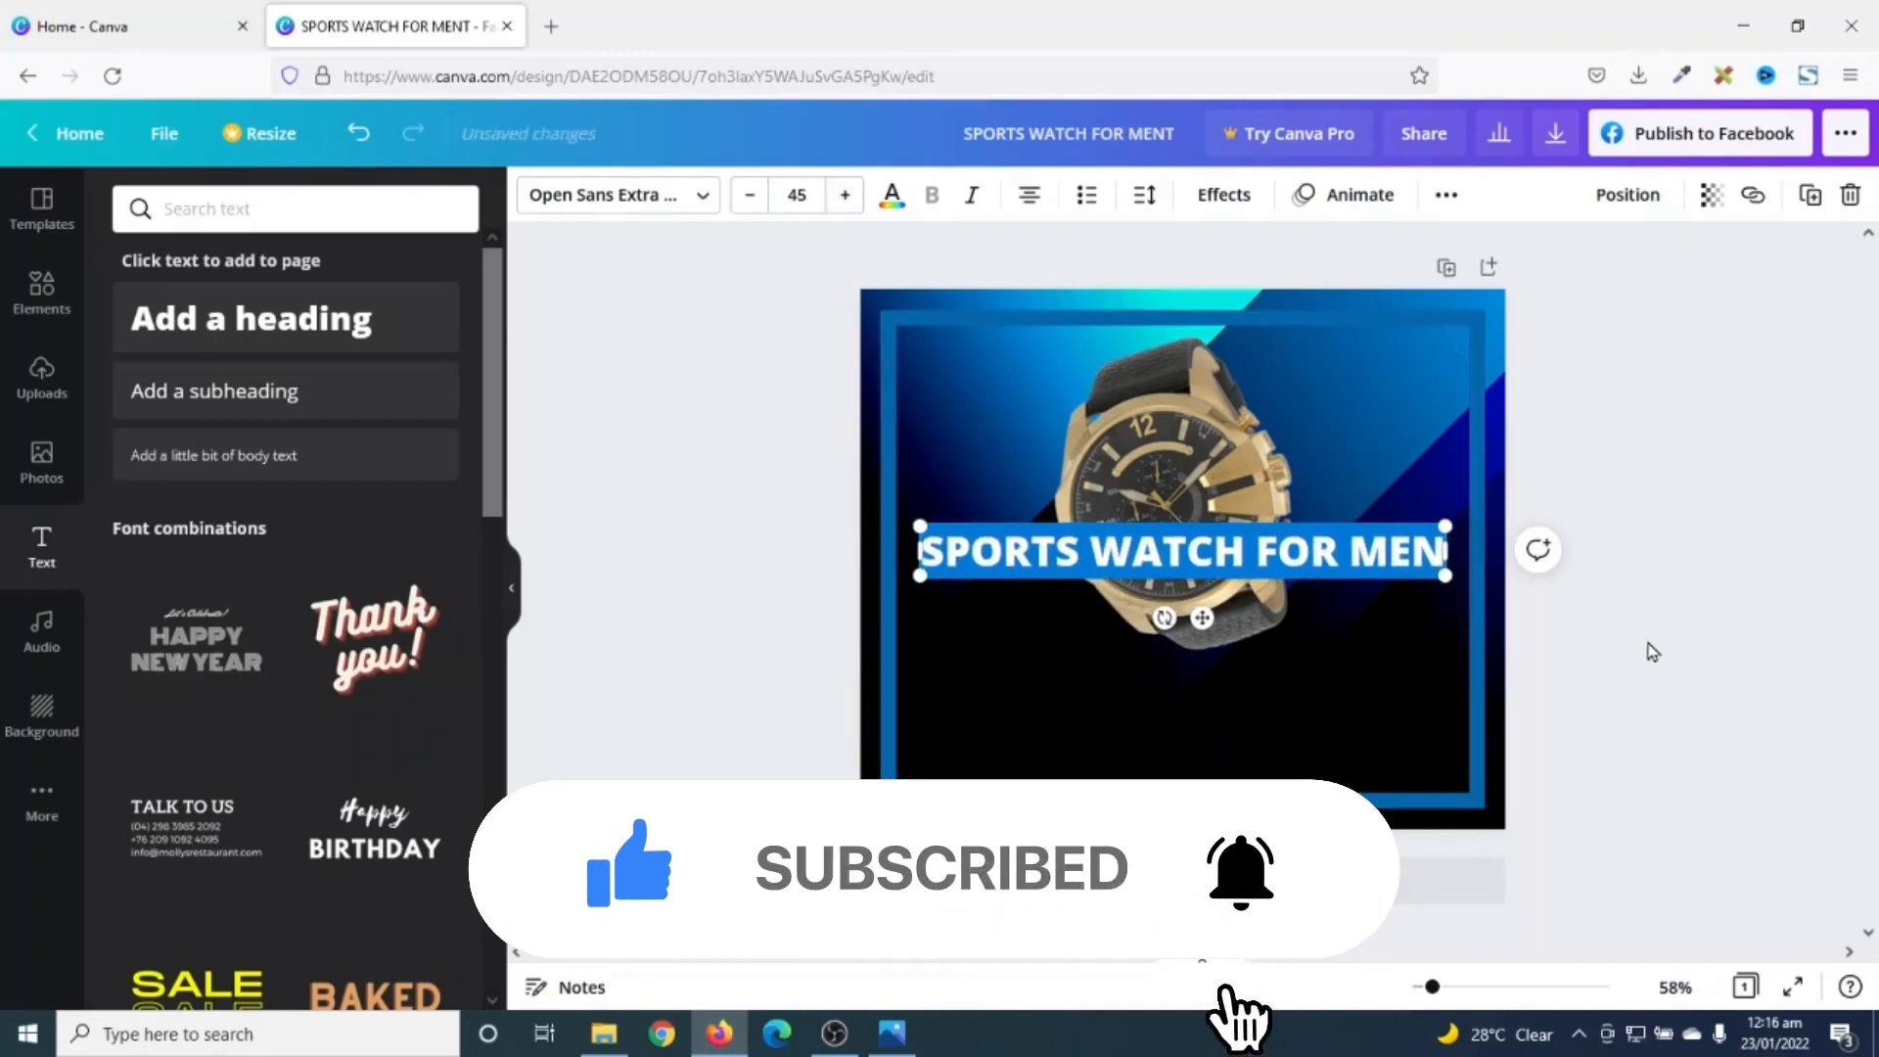
left_click(1585, 694)
Step: Move the heading down to the watch's lower edge, then shrink the watch image and recenter it above the heading
left_click(1286, 551)
left_click_drag(1287, 551, 1294, 666)
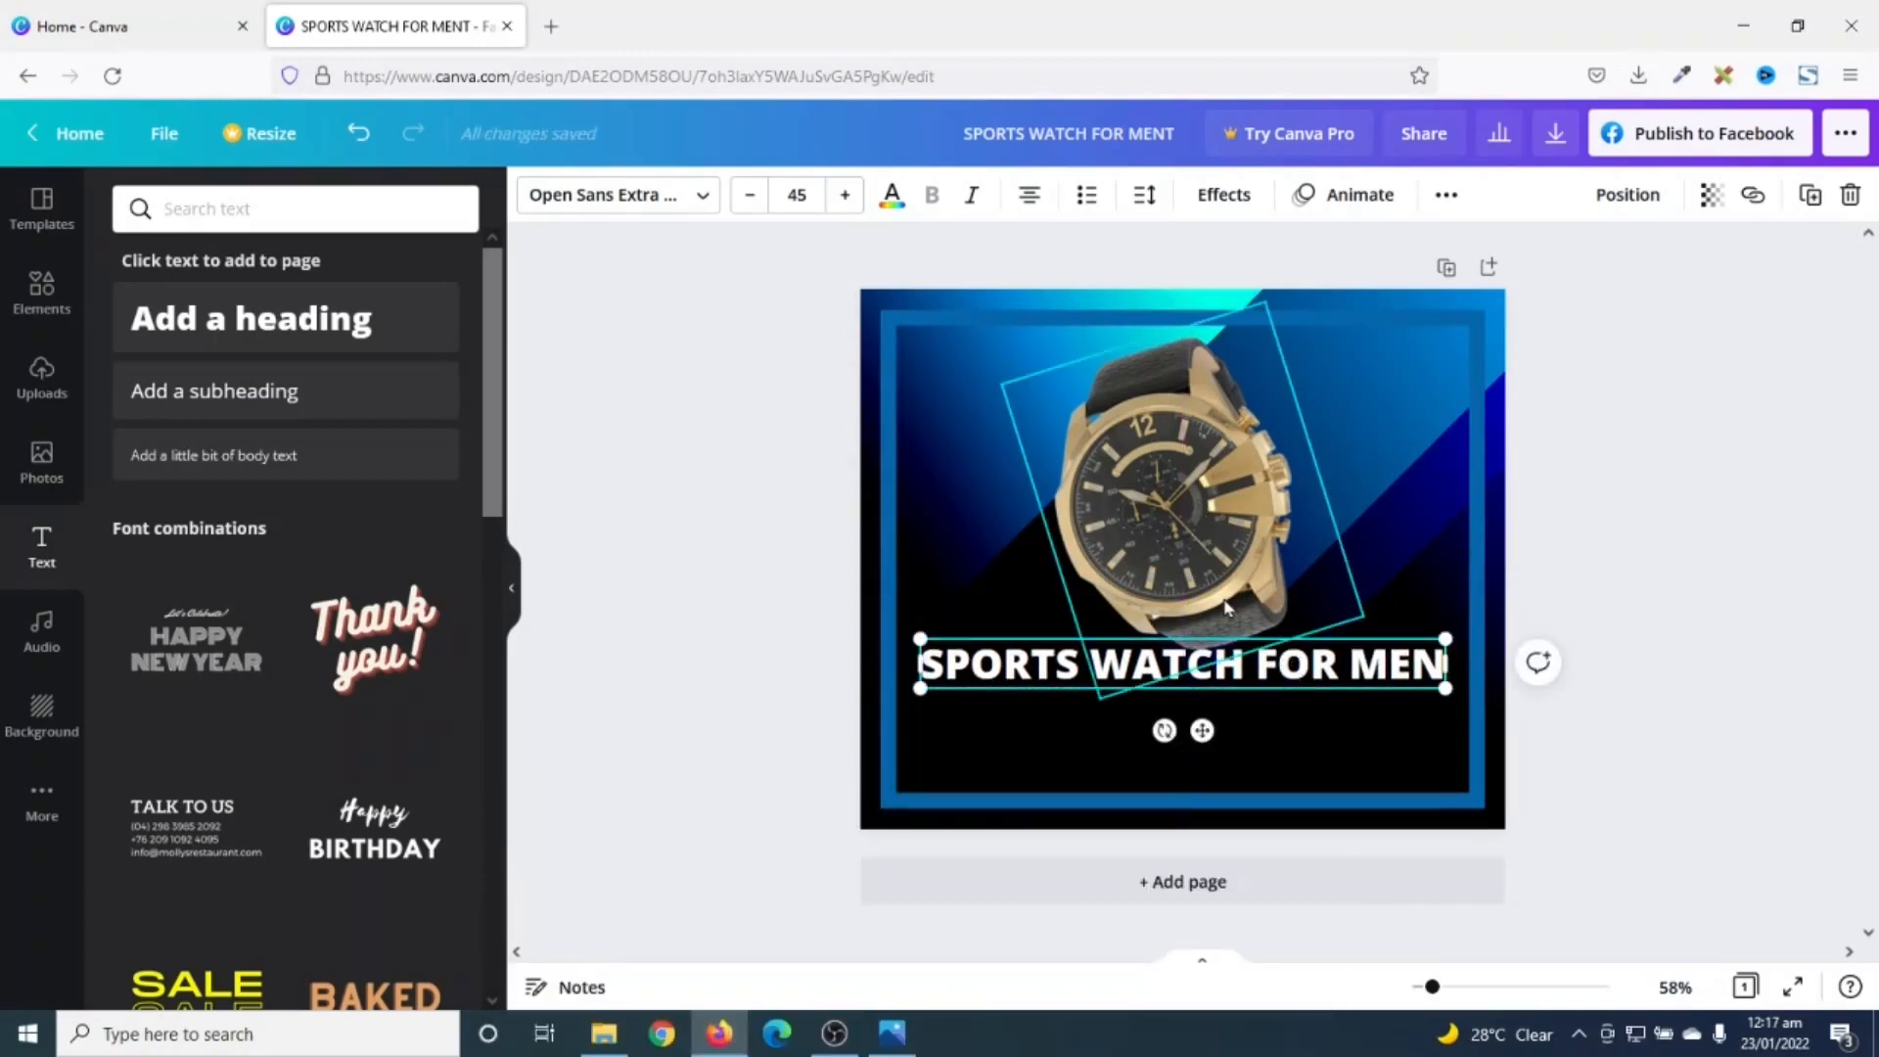
left_click(1186, 546)
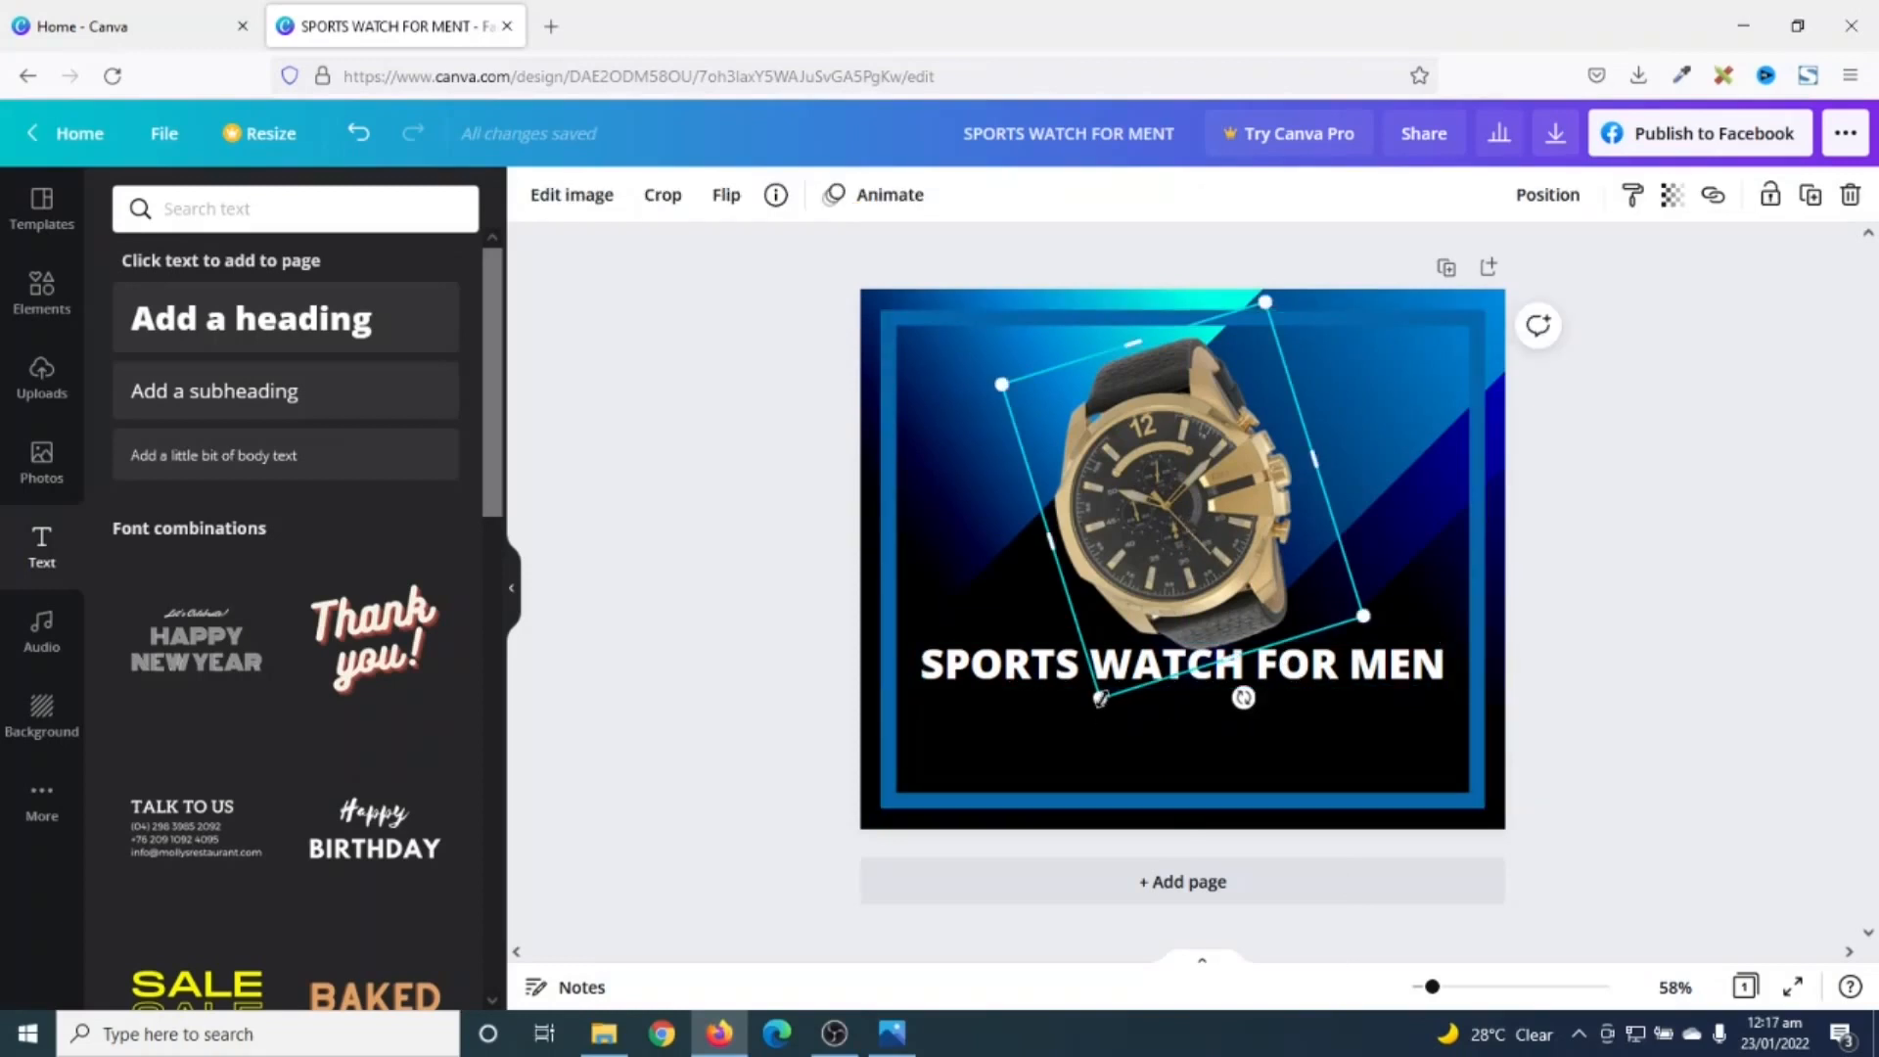
left_click_drag(1100, 698, 1090, 651)
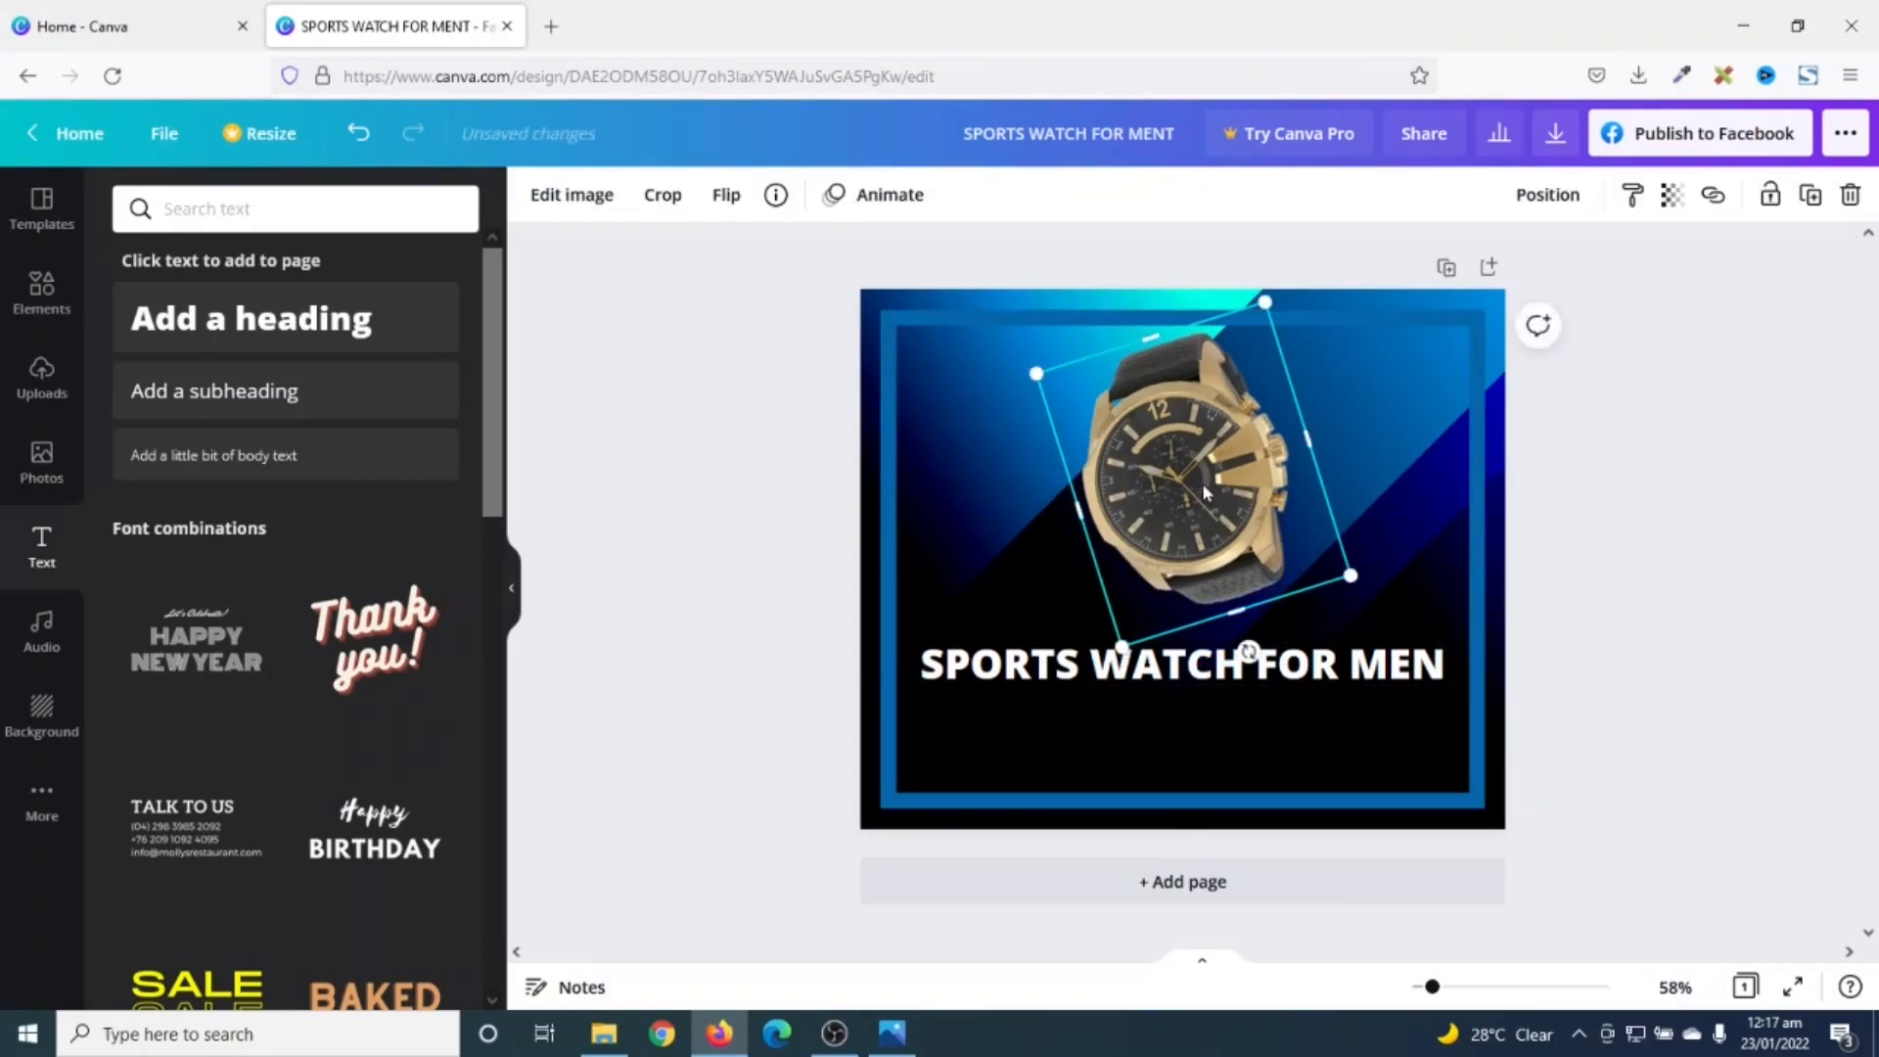
left_click_drag(1171, 490, 1196, 480)
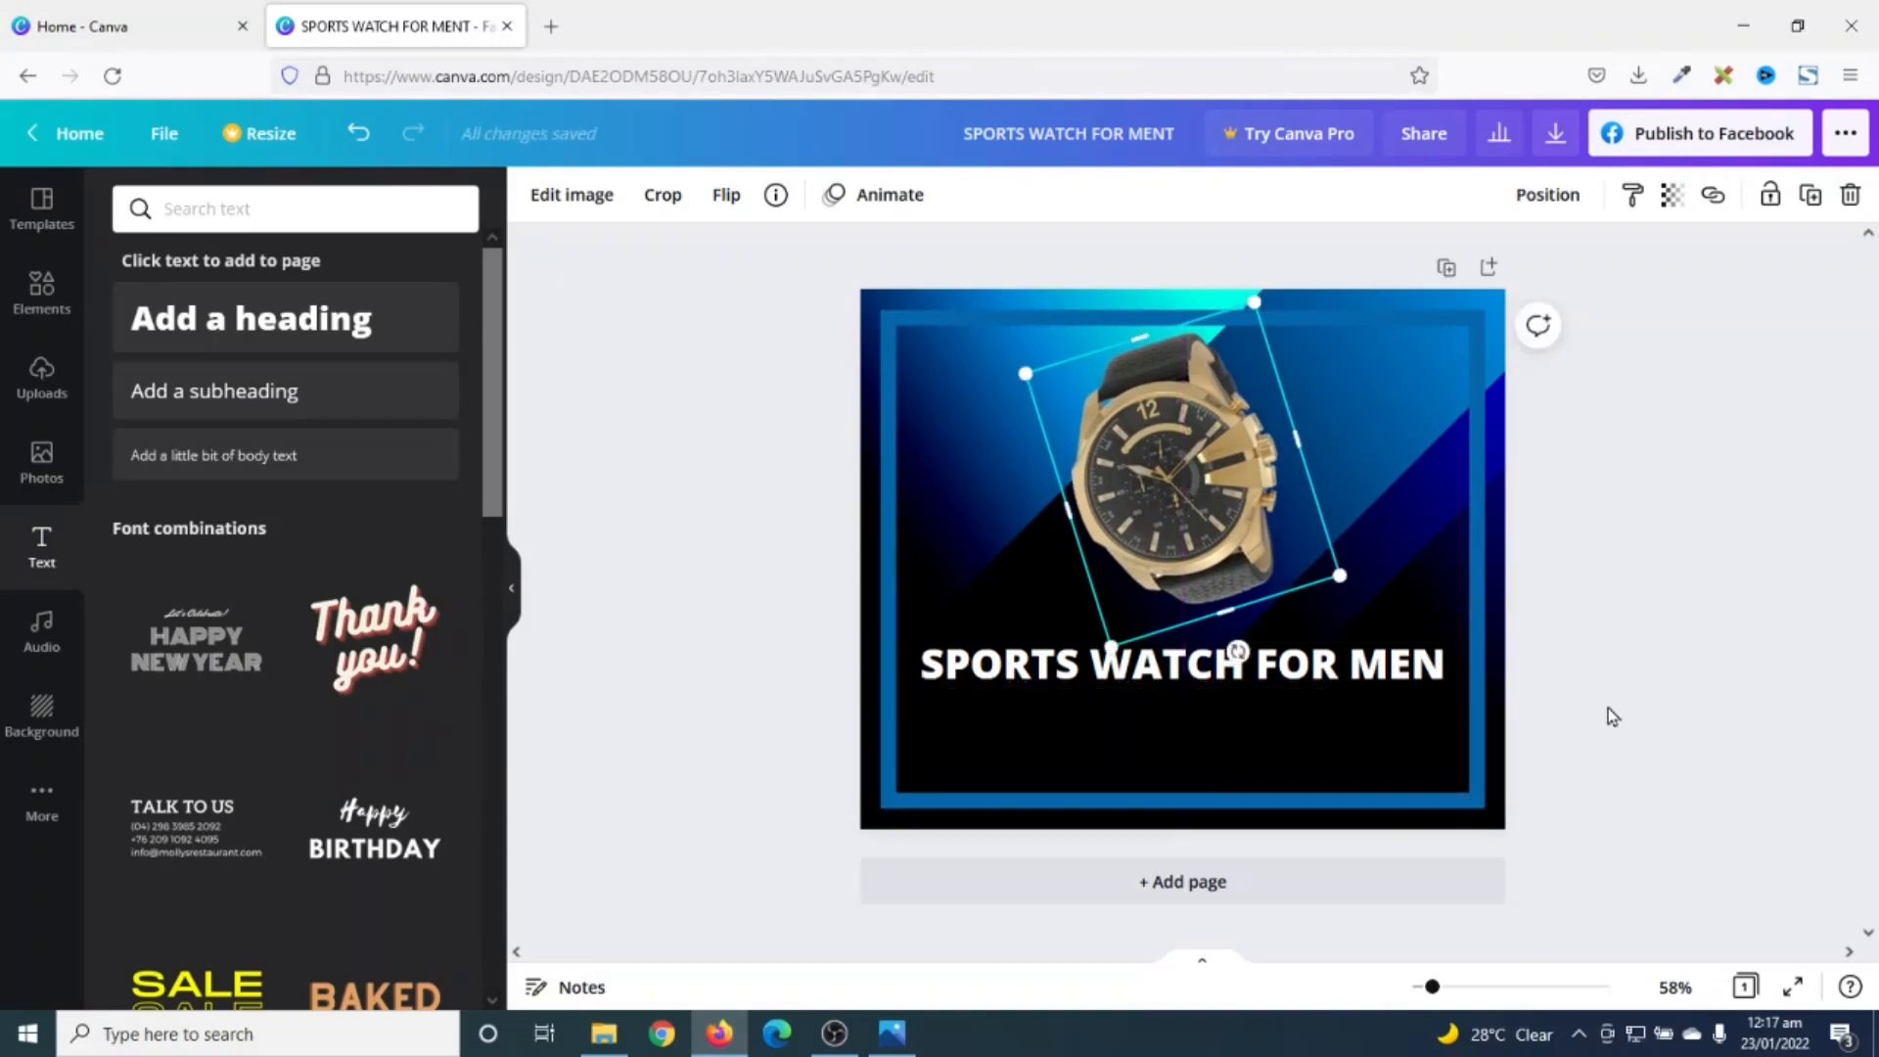
Step: Duplicate the "SPORTS WATCH FOR MEN" heading and align the copy directly beneath the original
left_click(1292, 677)
key("ctrl+z")
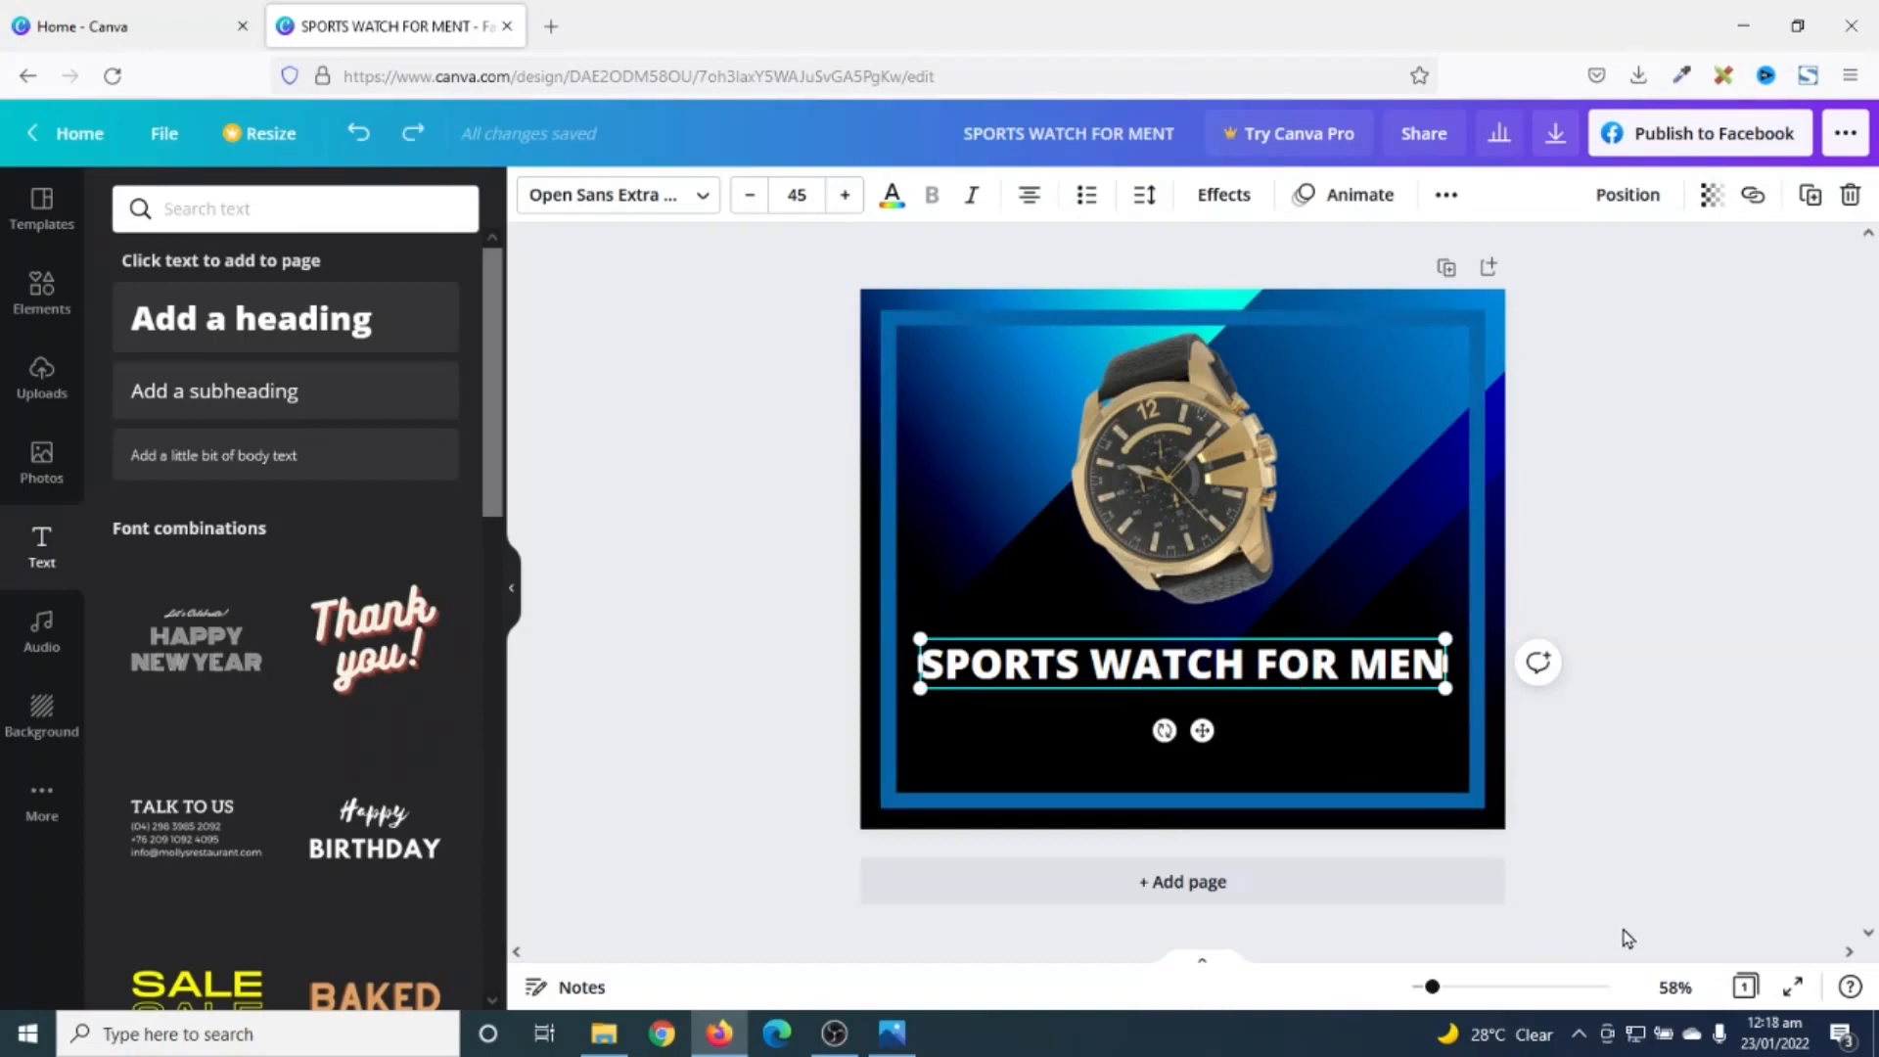
key("ctrl+d")
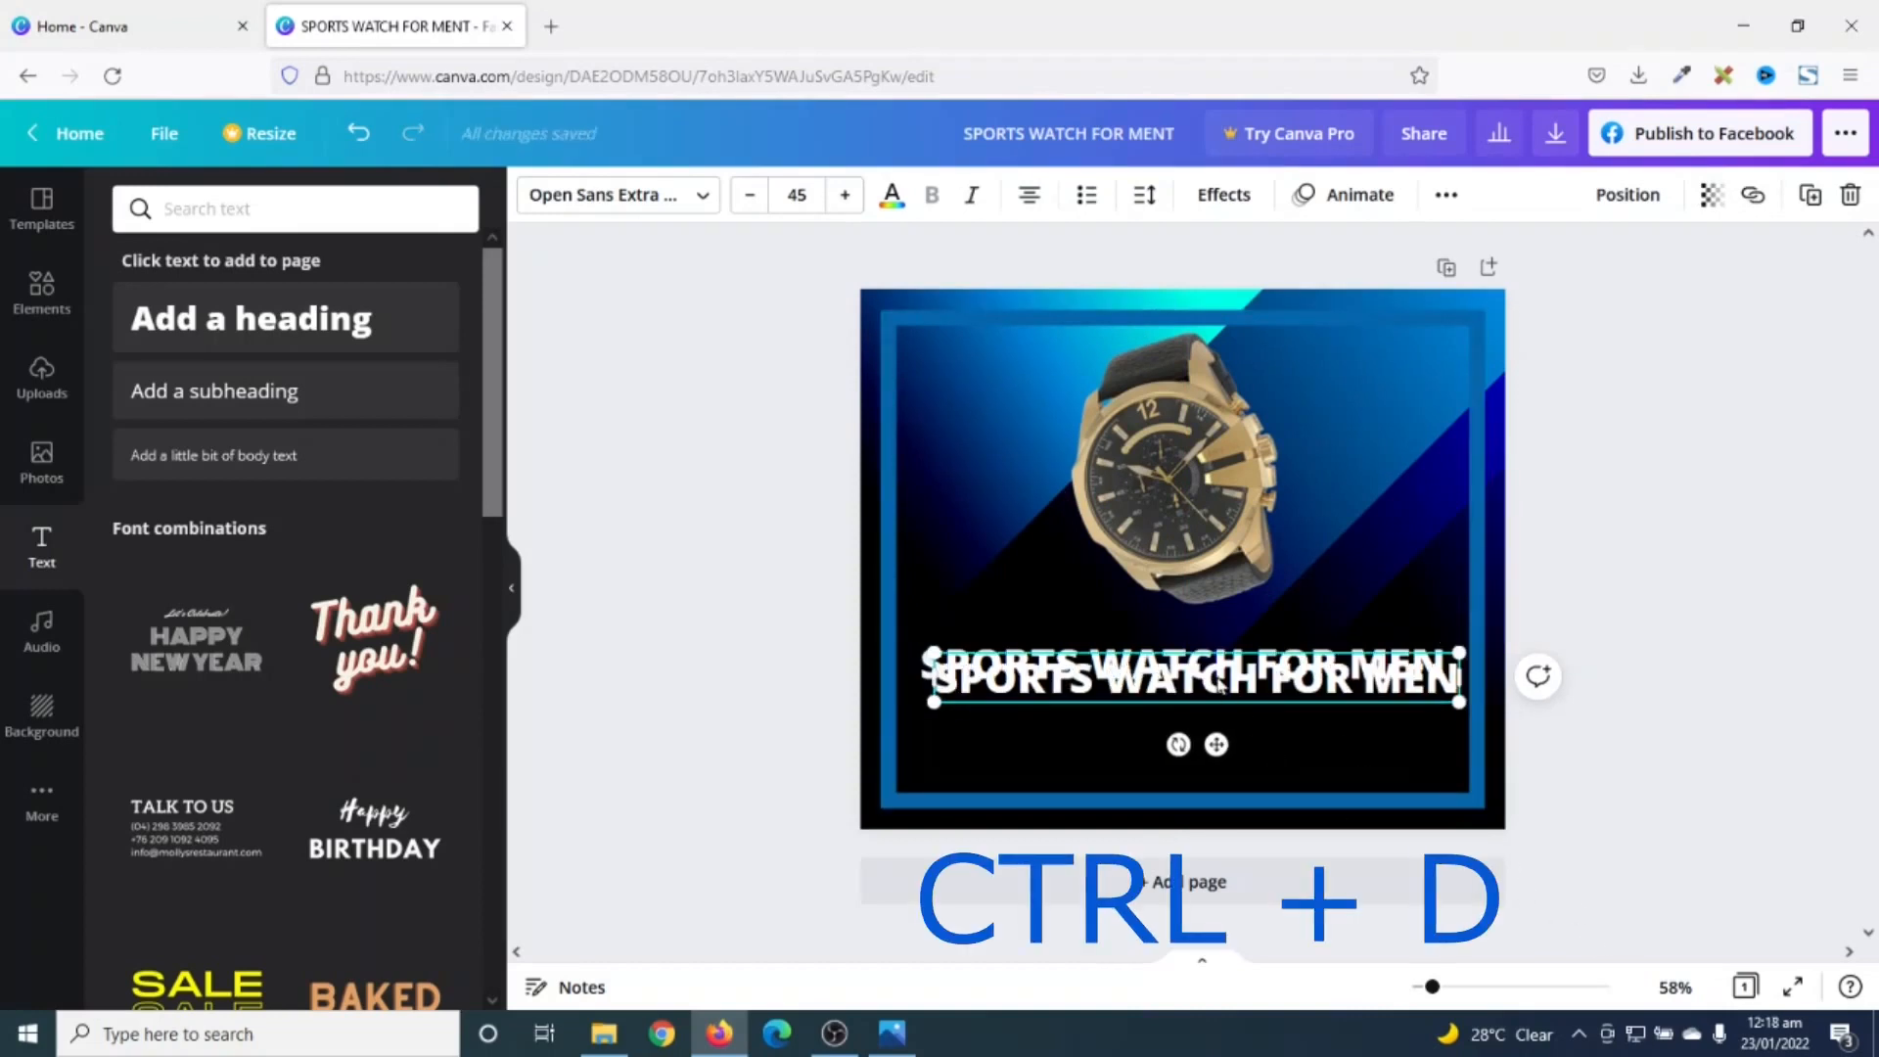
left_click_drag(1218, 685, 1202, 721)
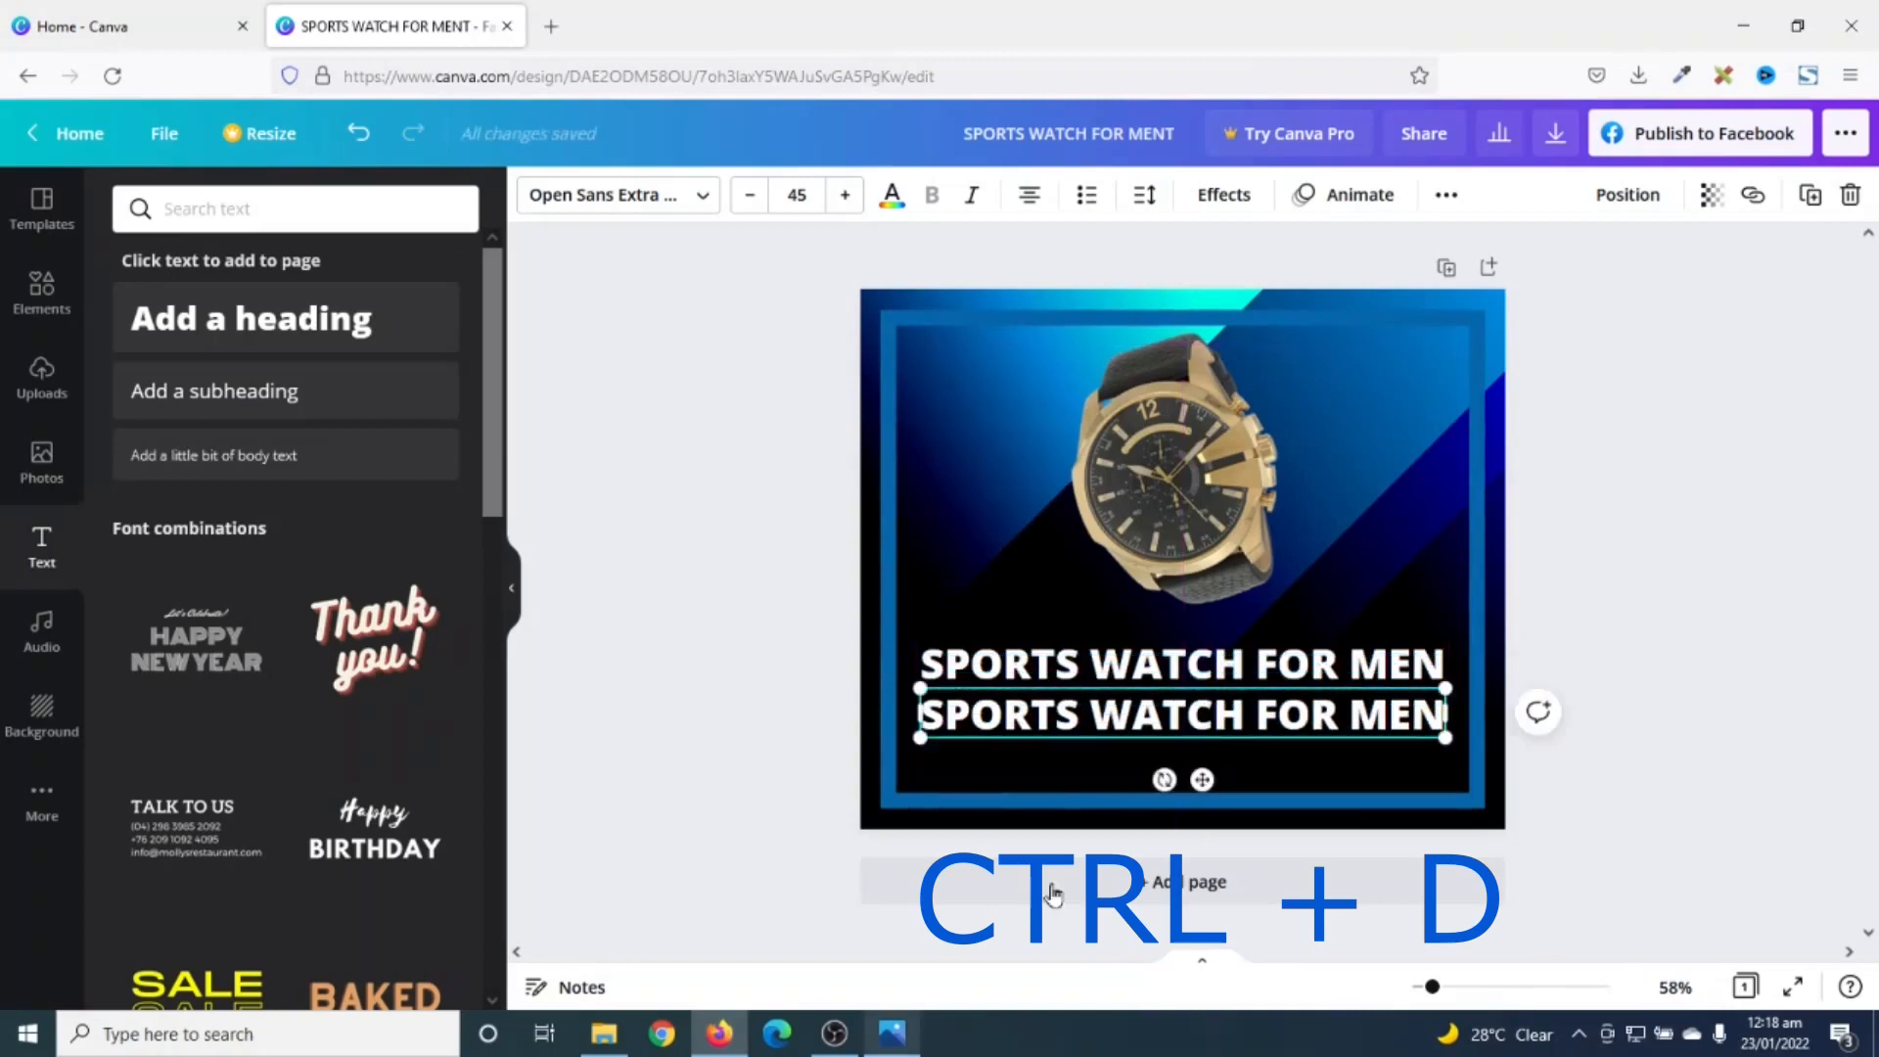
Step: Replace the duplicated heading's text with "UP TO 65% OFF"
triple_click(1197, 705)
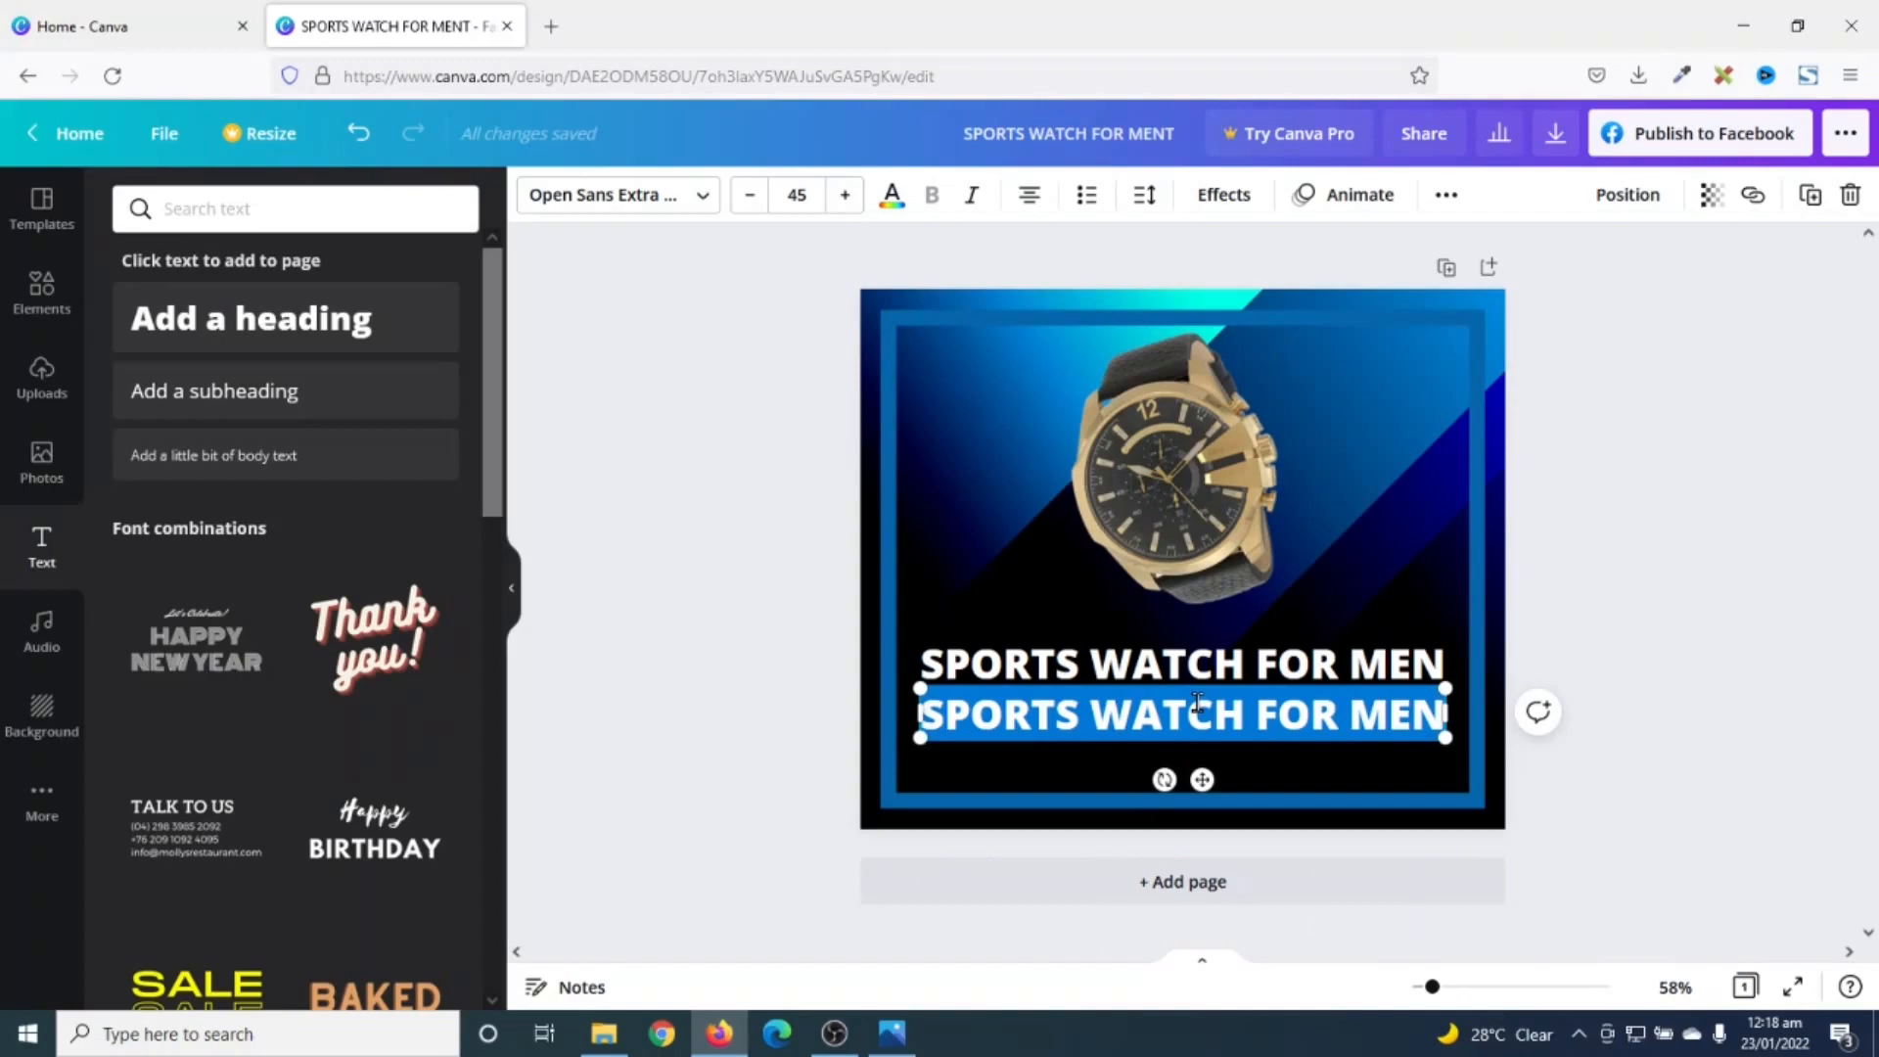
type("UP TO")
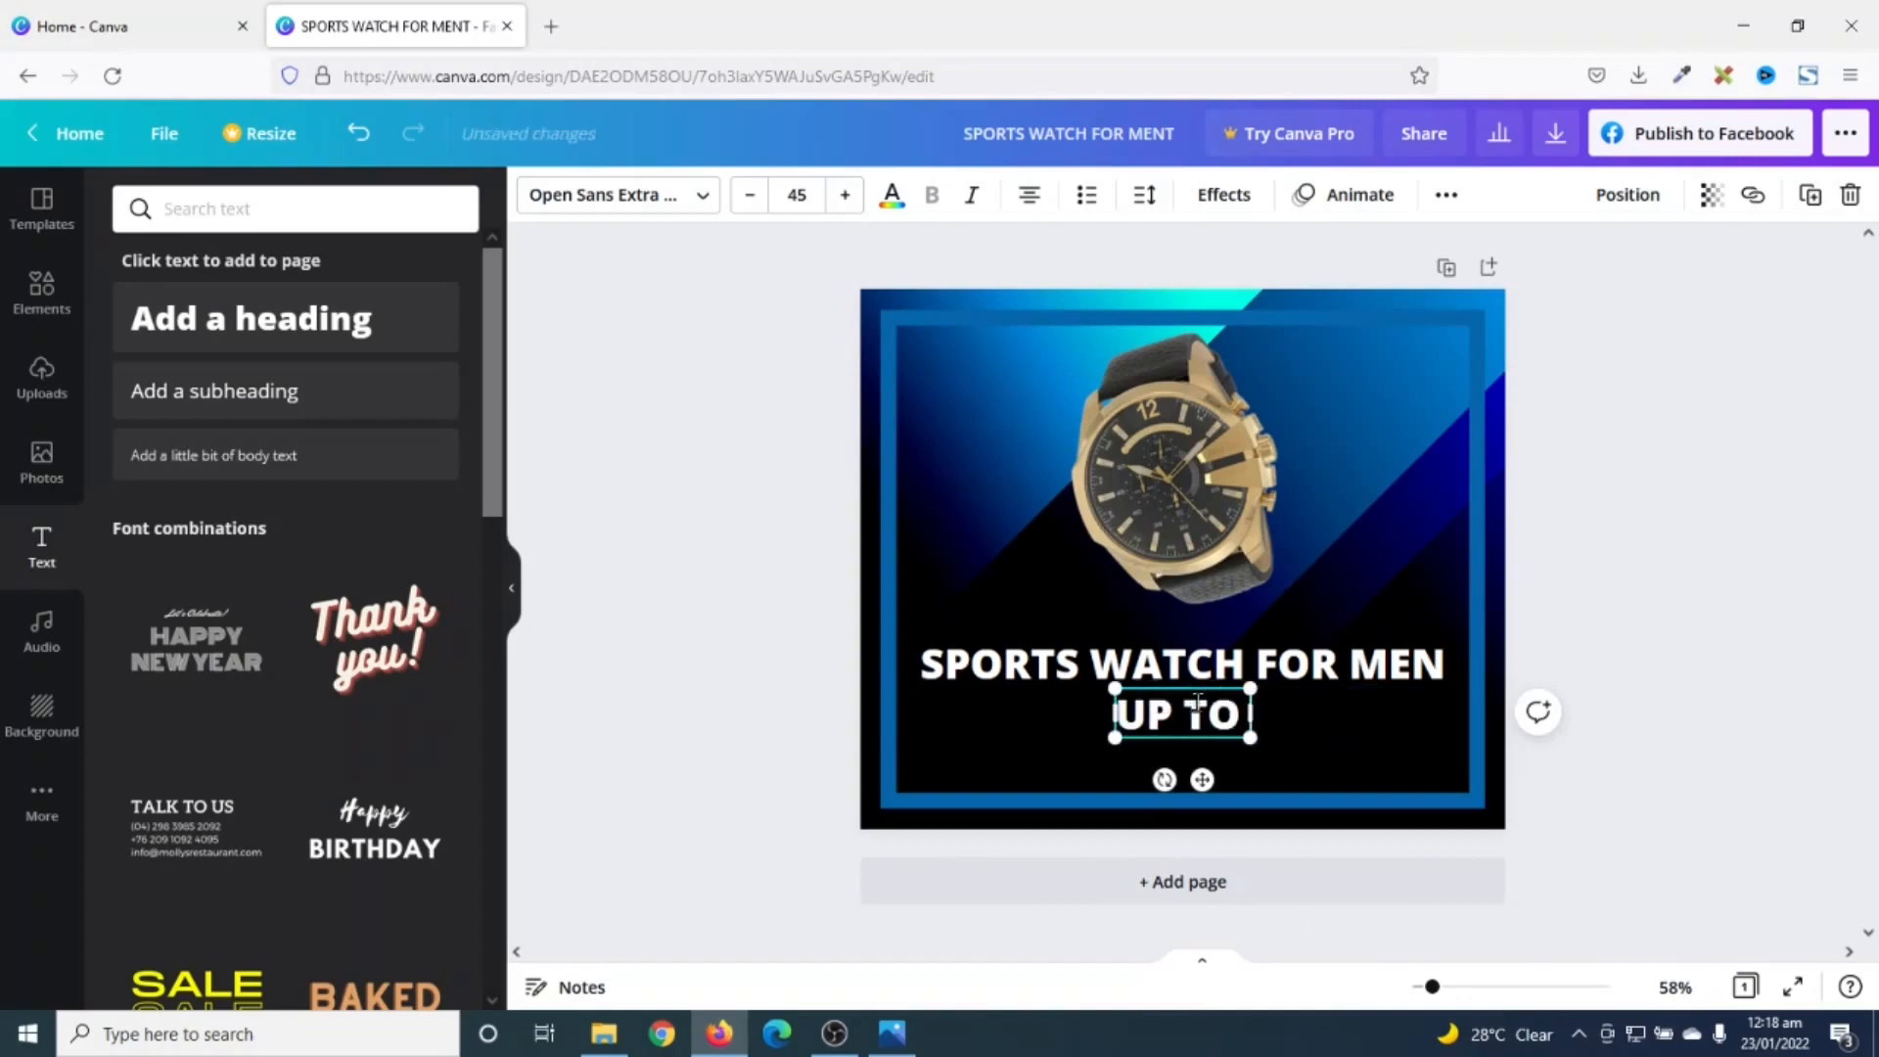
type(" 6")
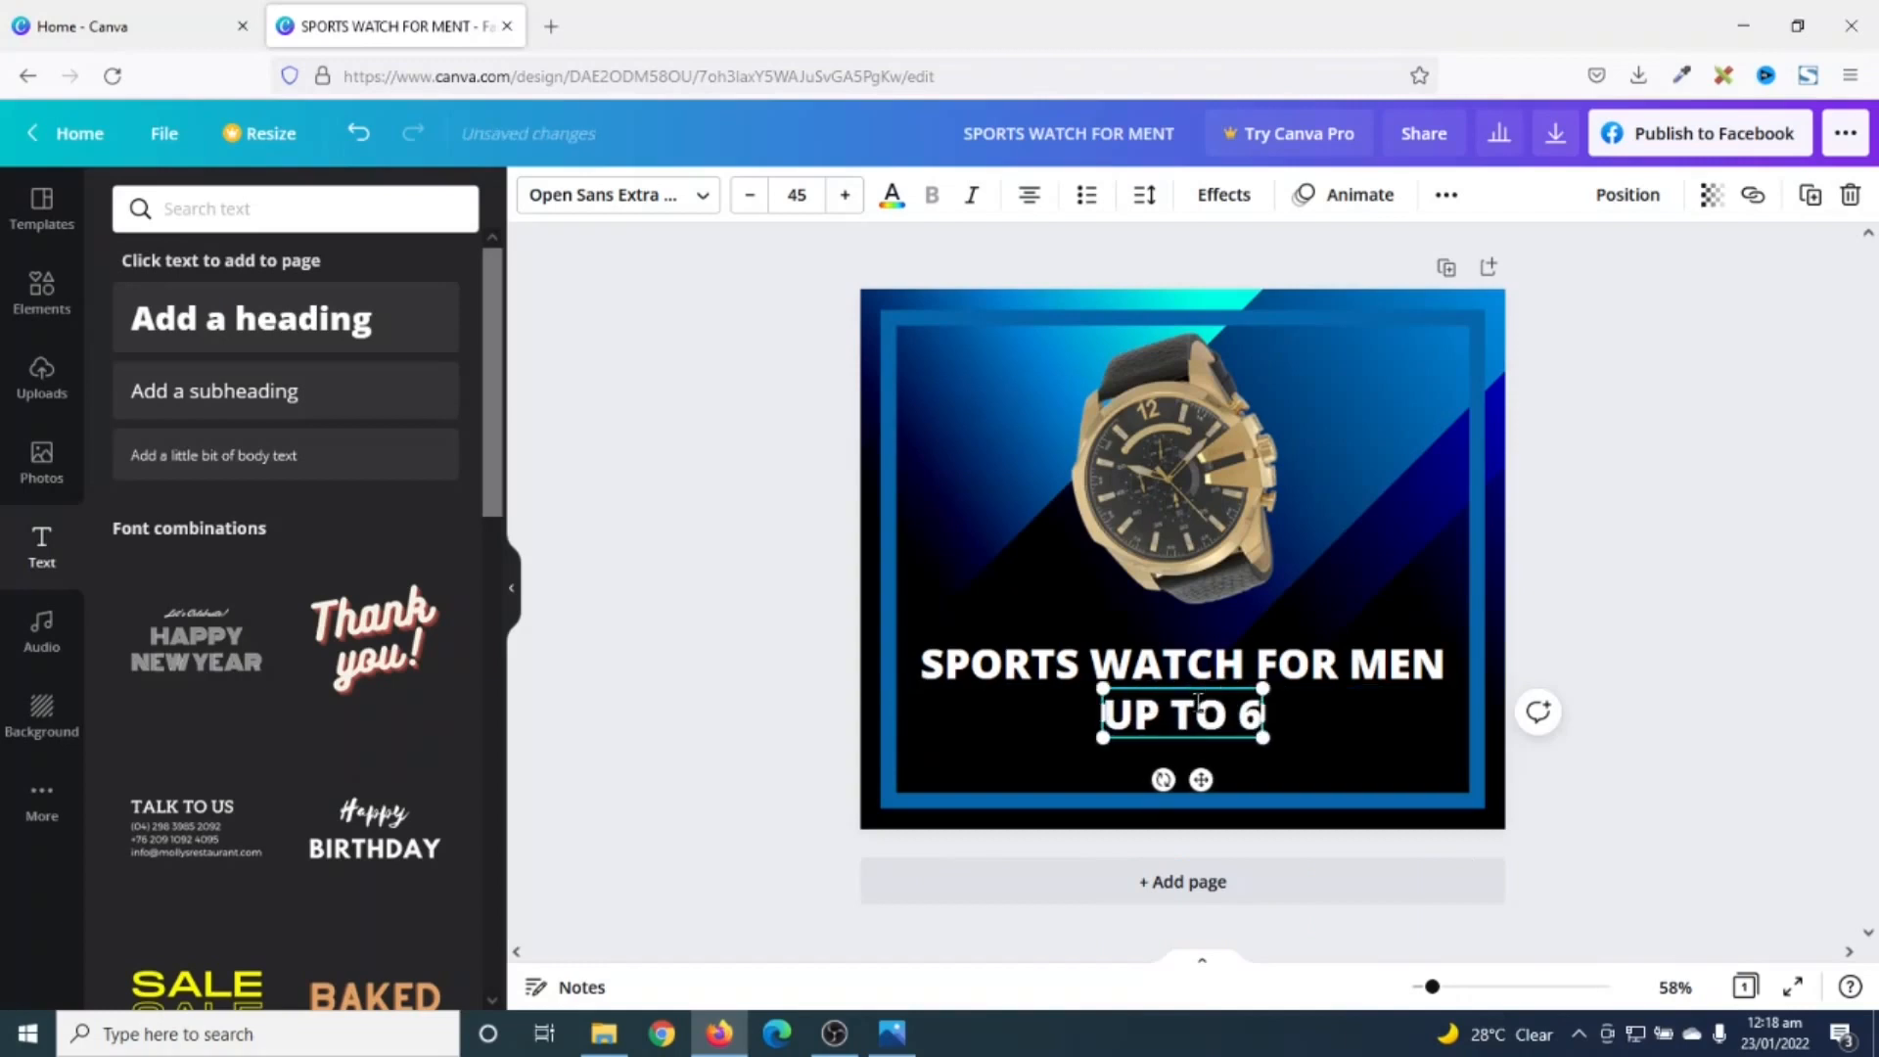
type("5% OFF")
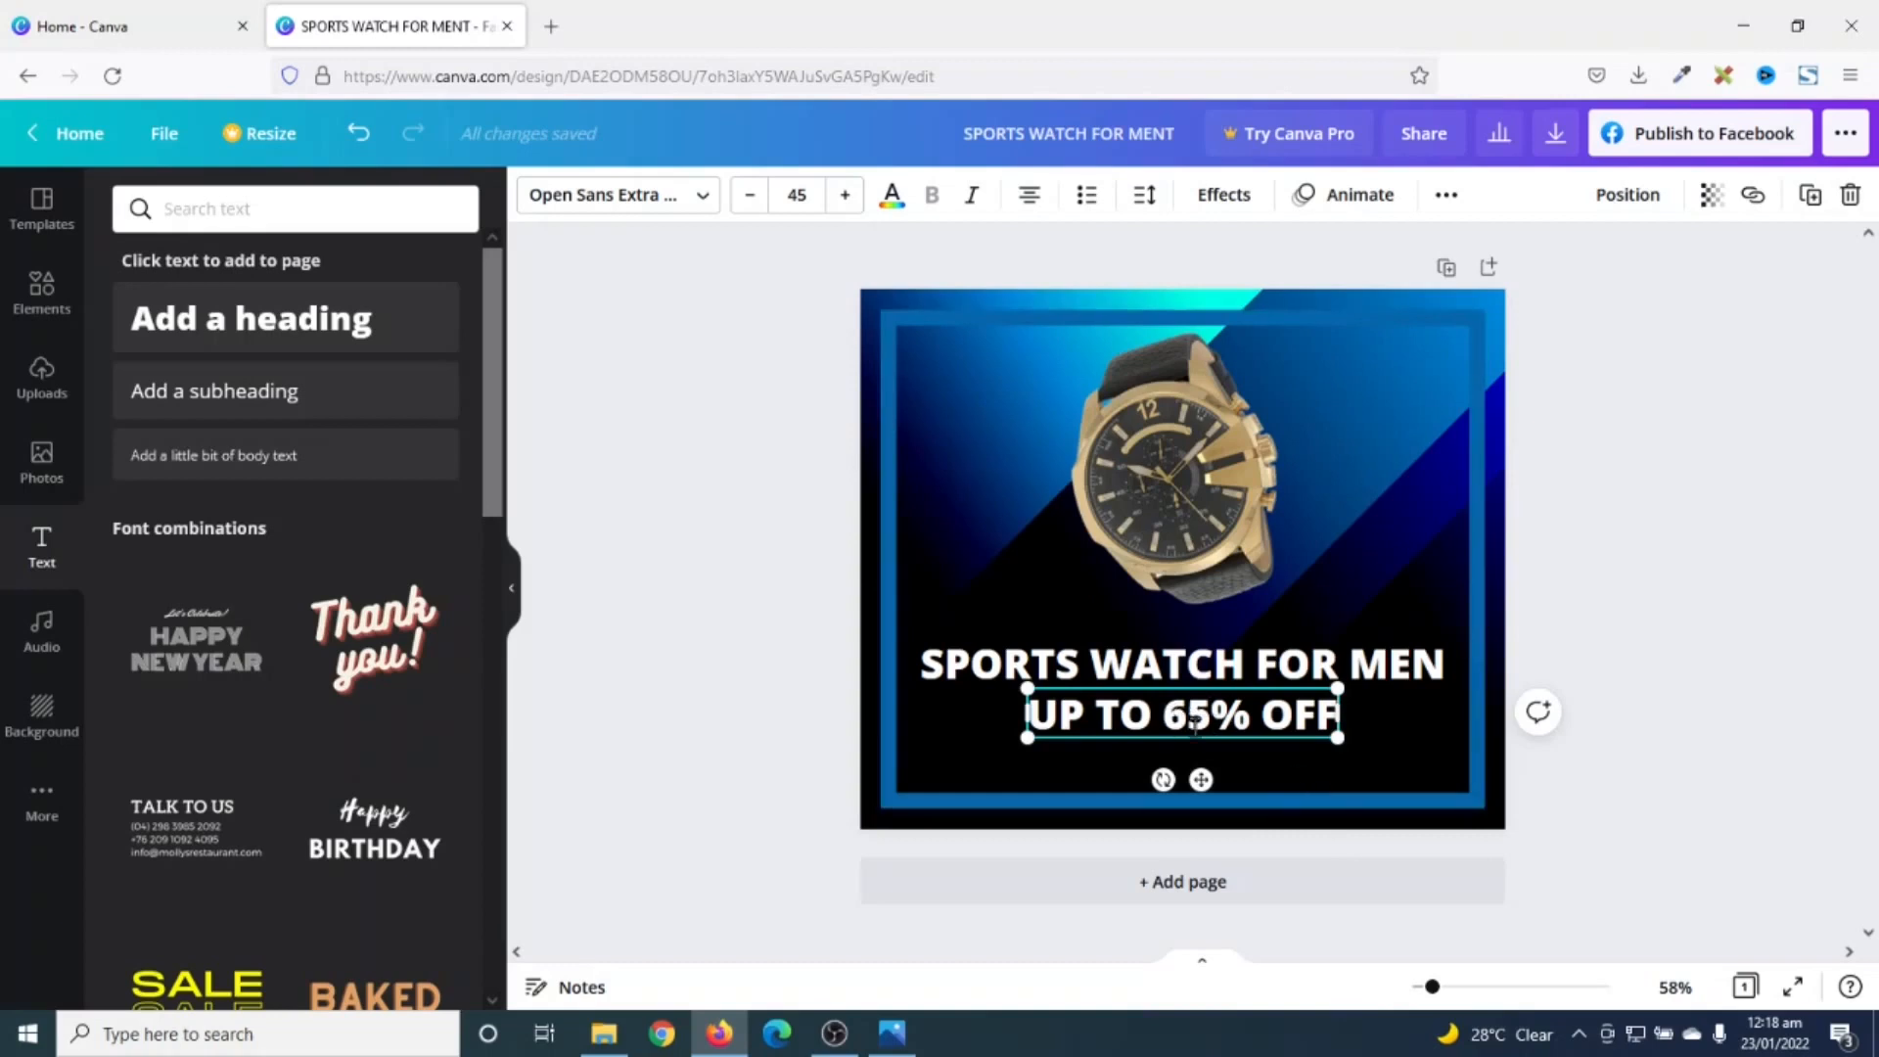
left_click(1598, 784)
Step: Duplicate the "UP TO 65% OFF" line beneath itself and change the copy's text to "Our Regular Price. Choose Brand & Style"
left_click(1162, 721)
left_click_drag(1169, 712, 1165, 769)
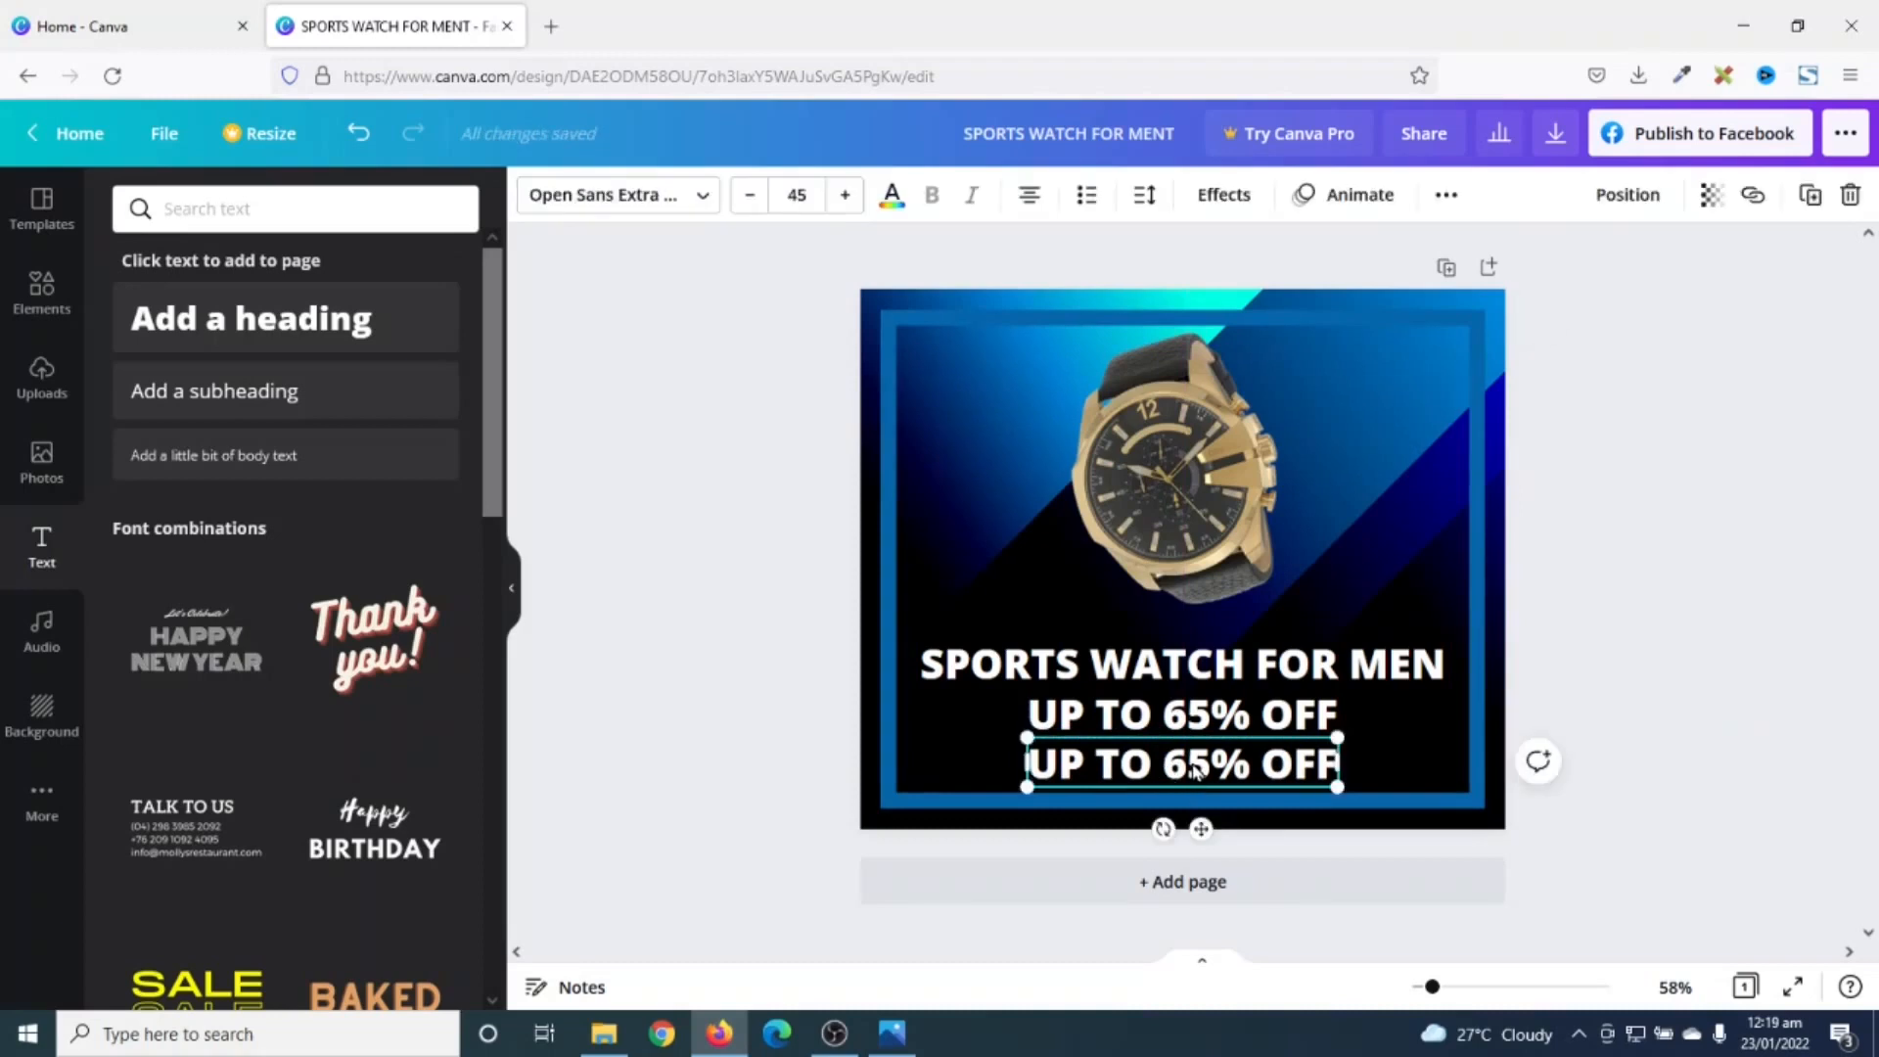
triple_click(1193, 768)
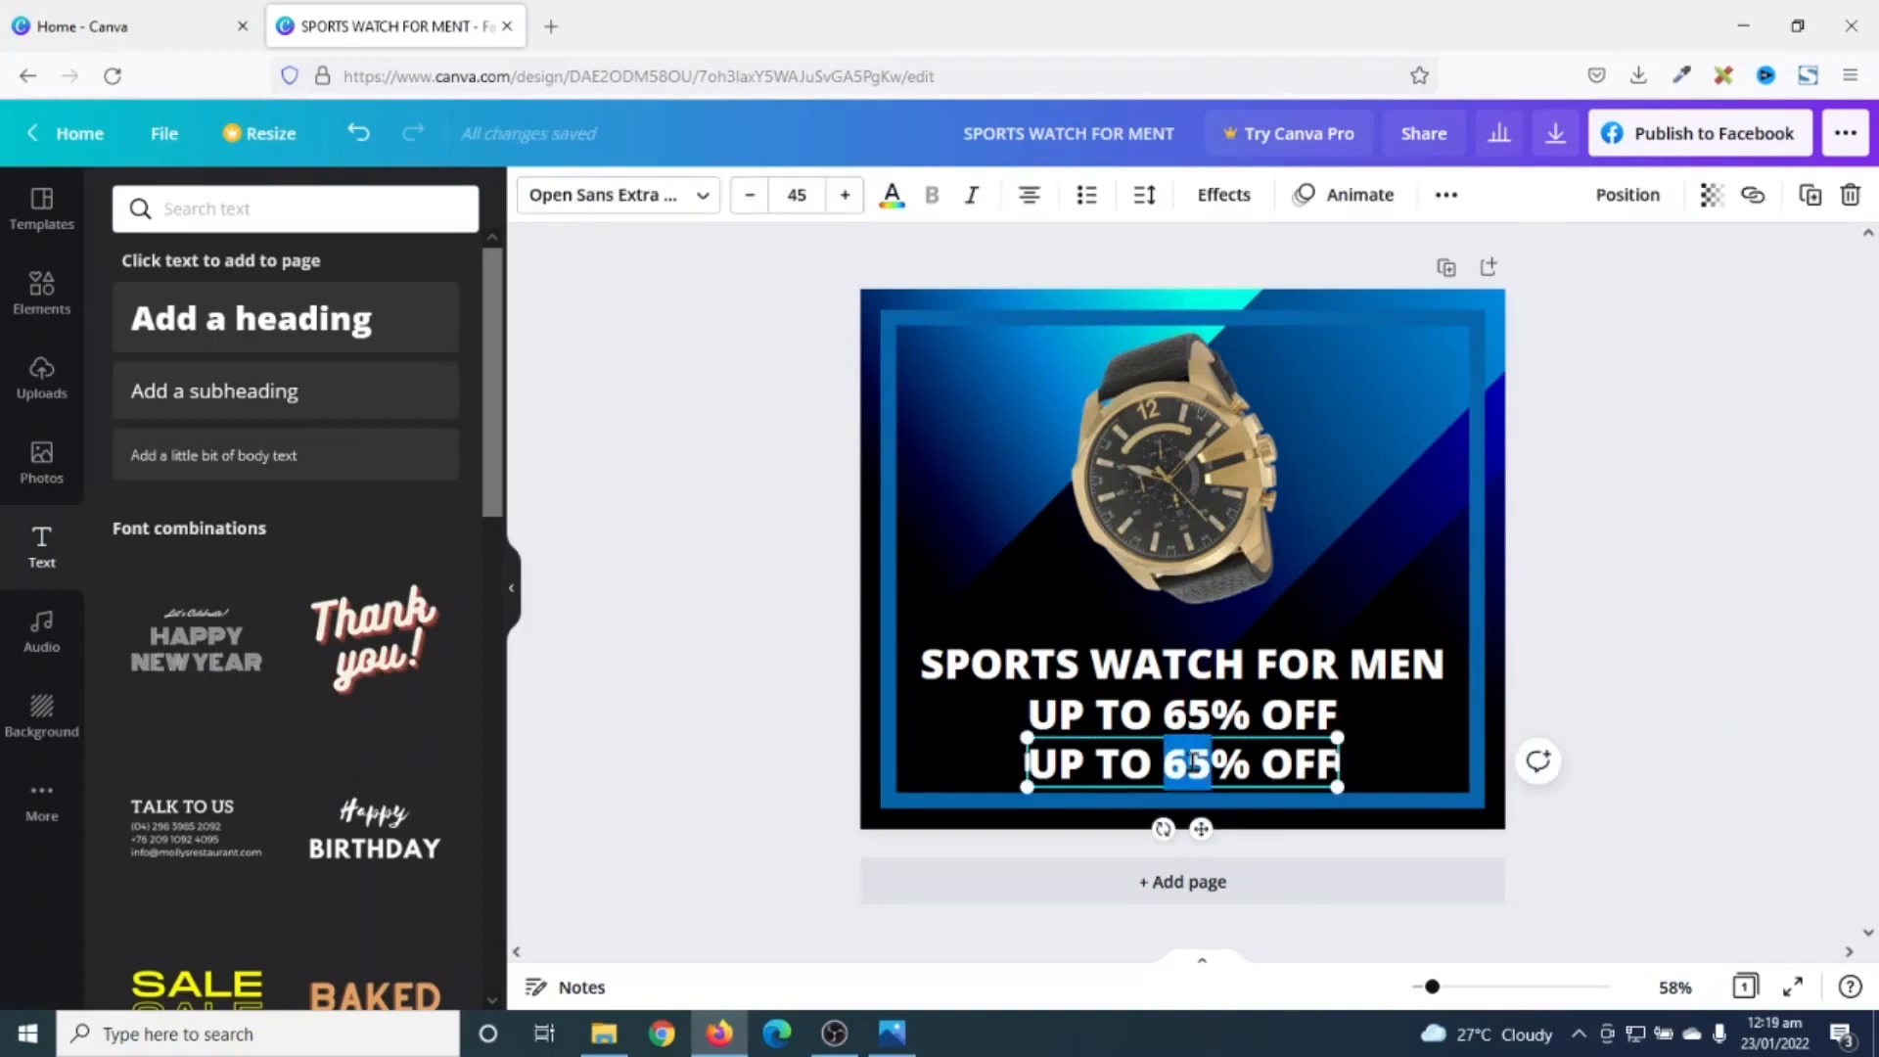
type("Our Regu")
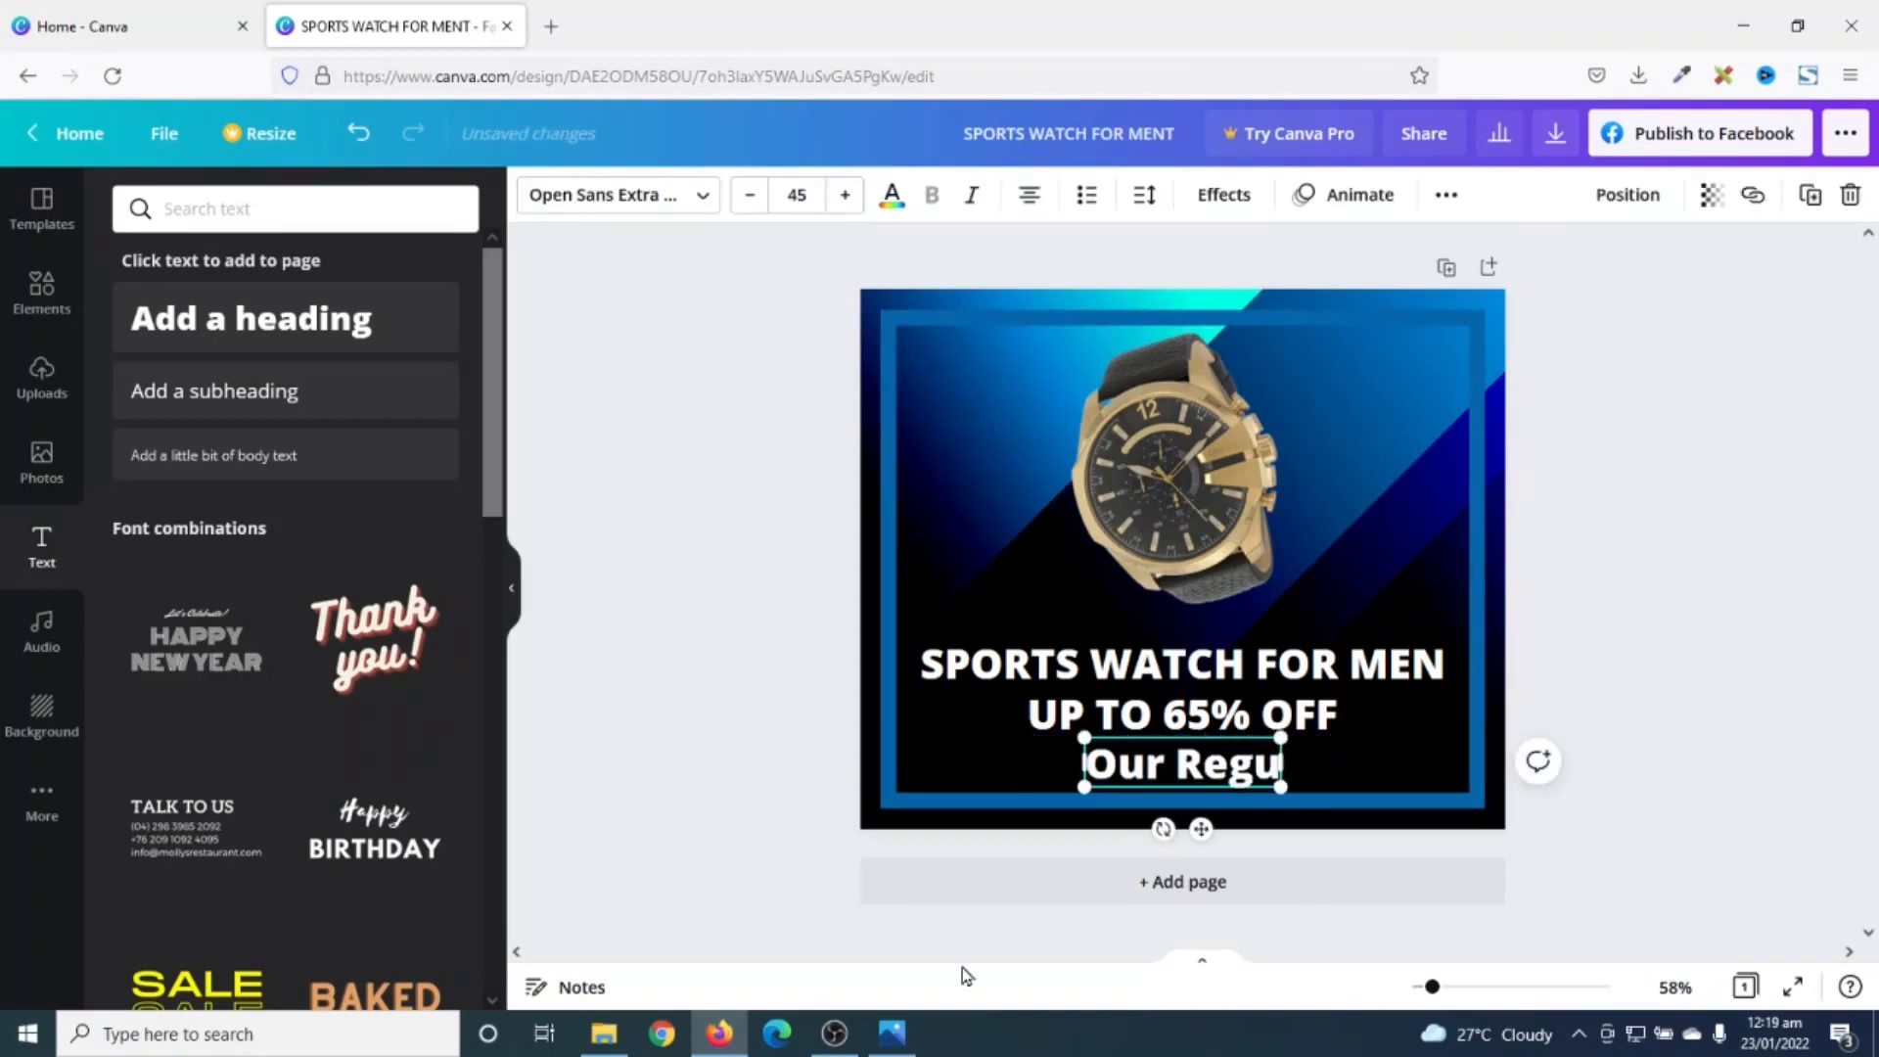
type("lar Price. Choose")
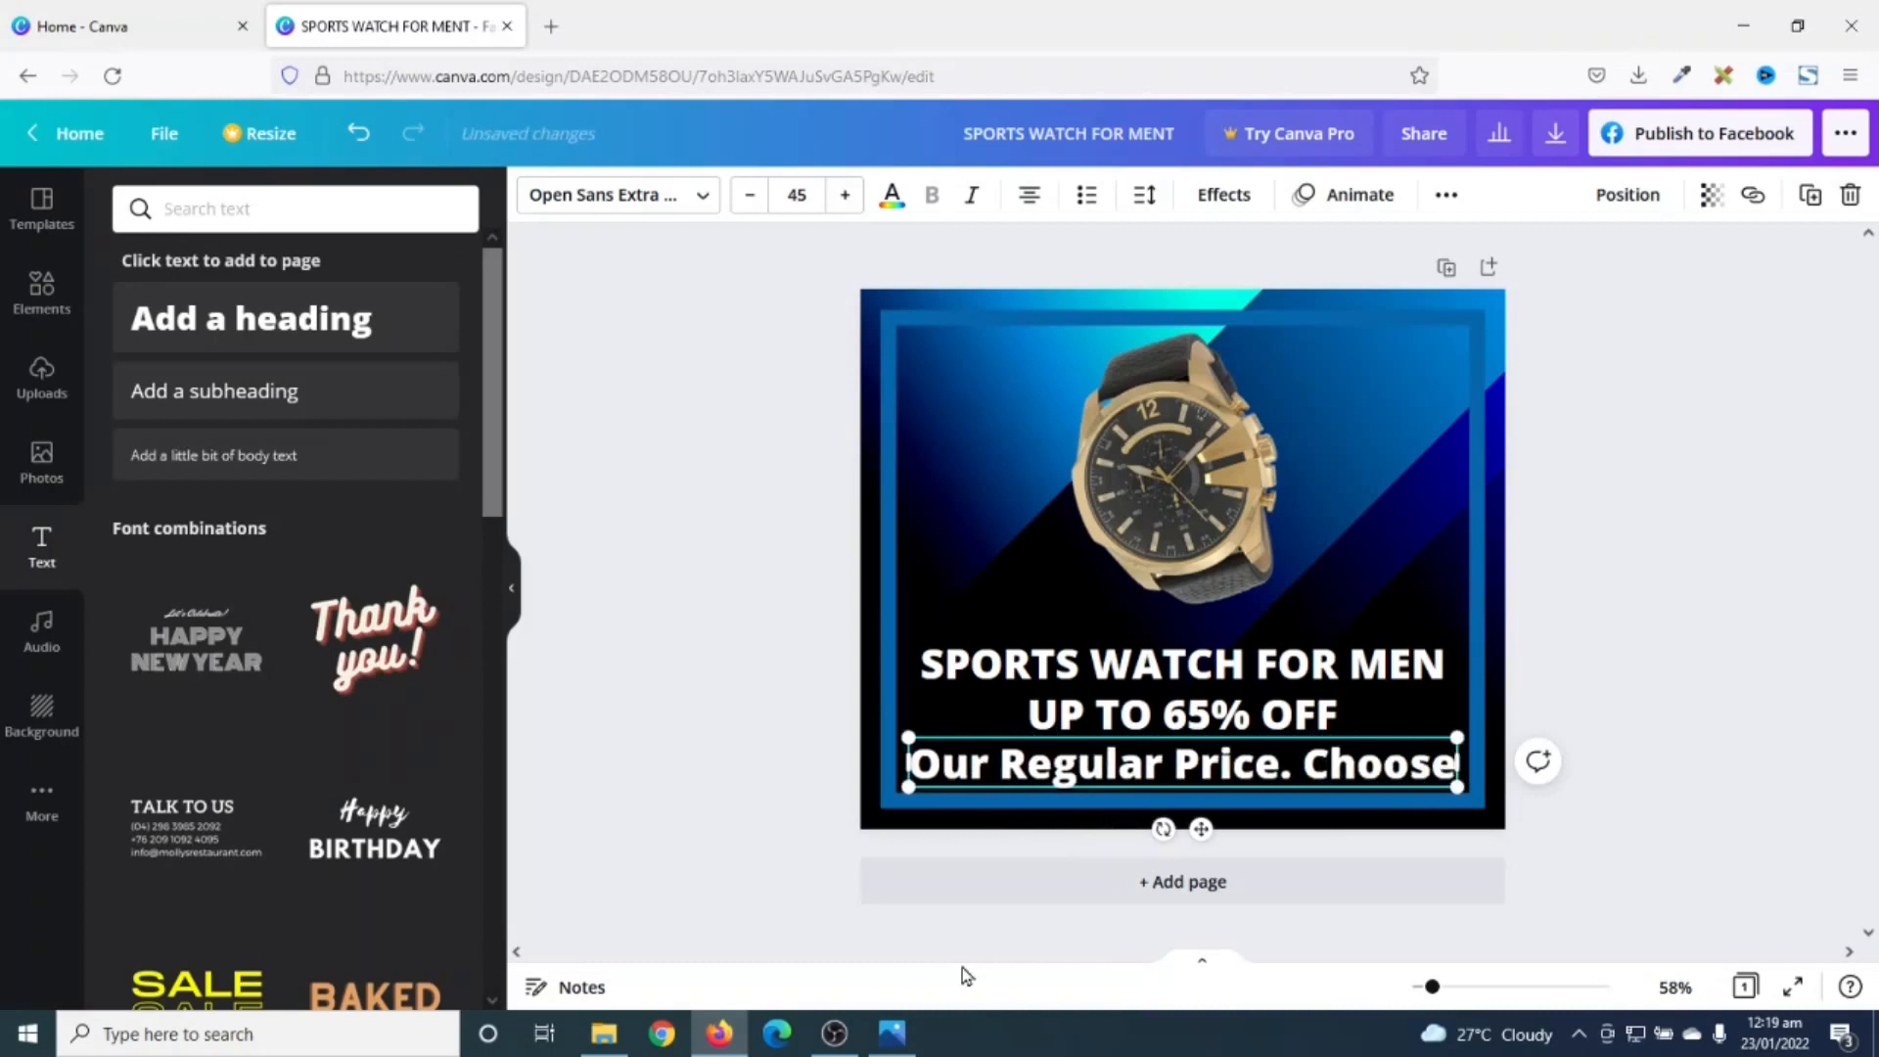
type(" Brand & Style")
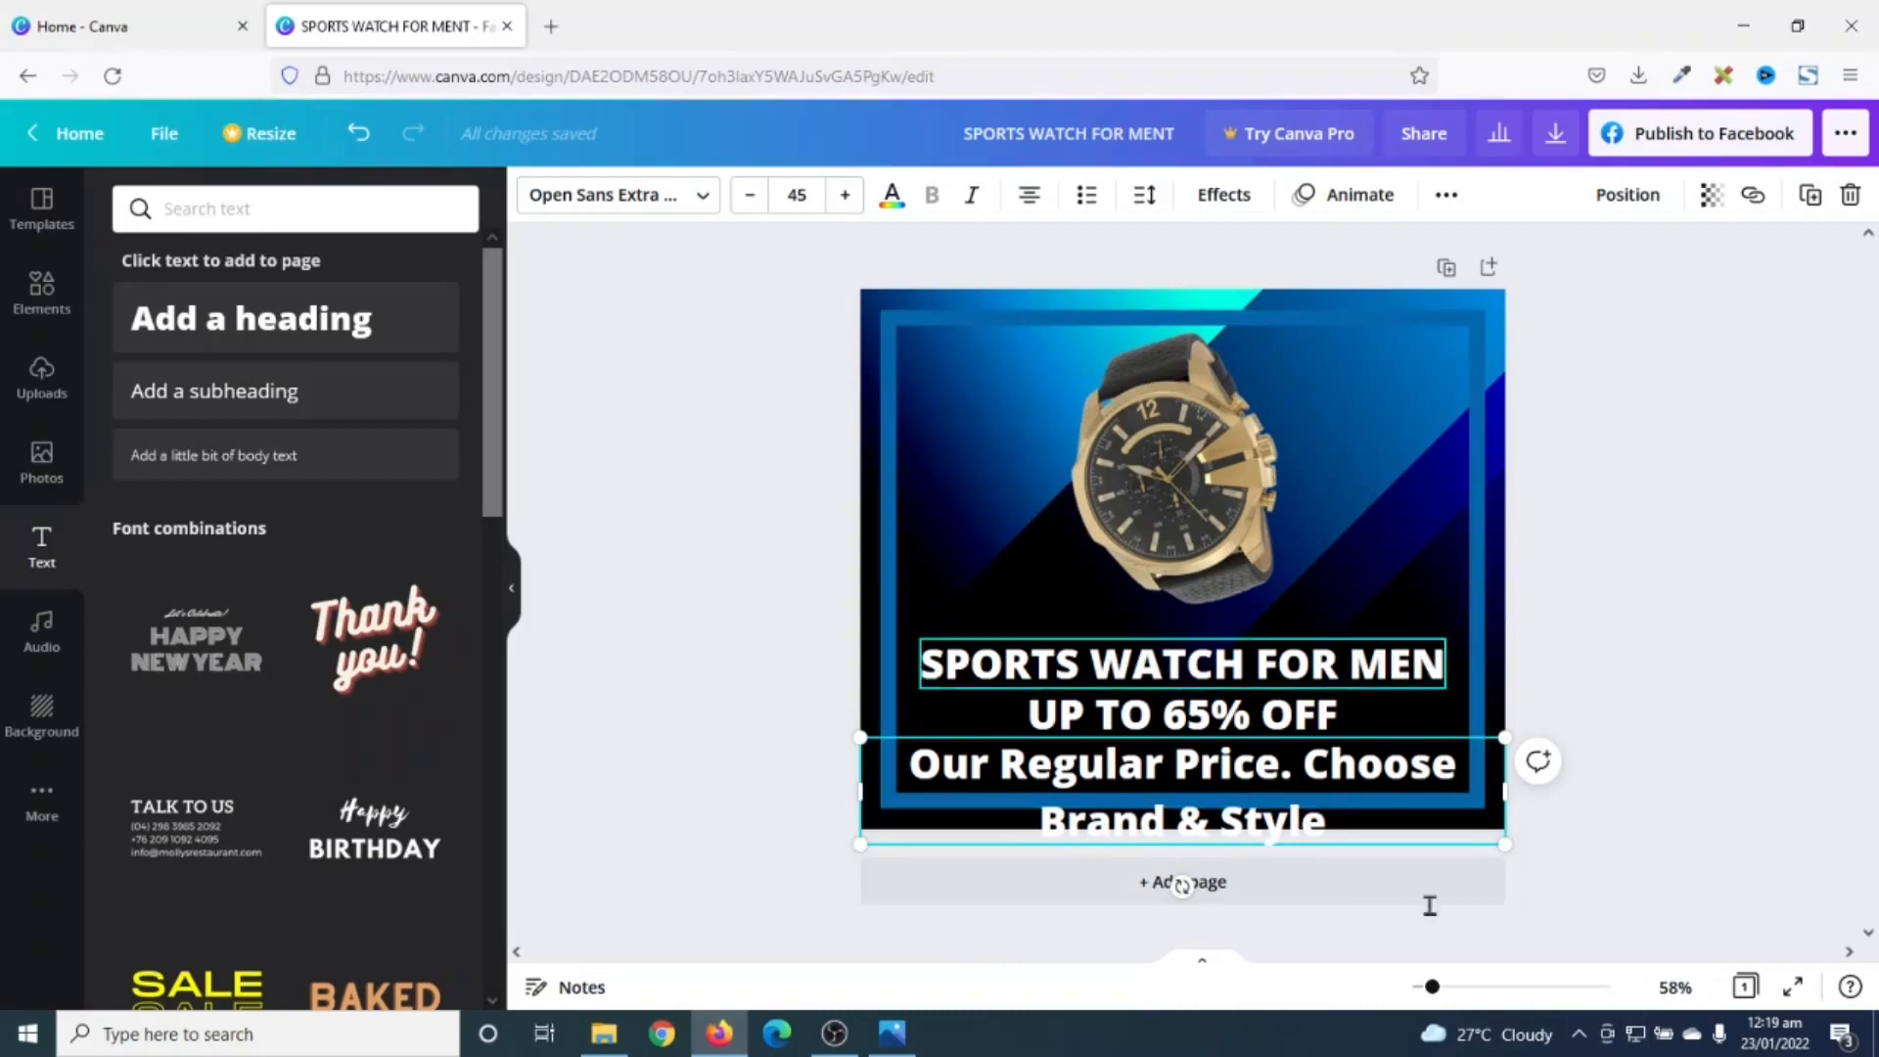
Step: Set the font size of the "Our Regular Price. Choose Brand & Style" line to 20
left_click_drag(1339, 816, 906, 763)
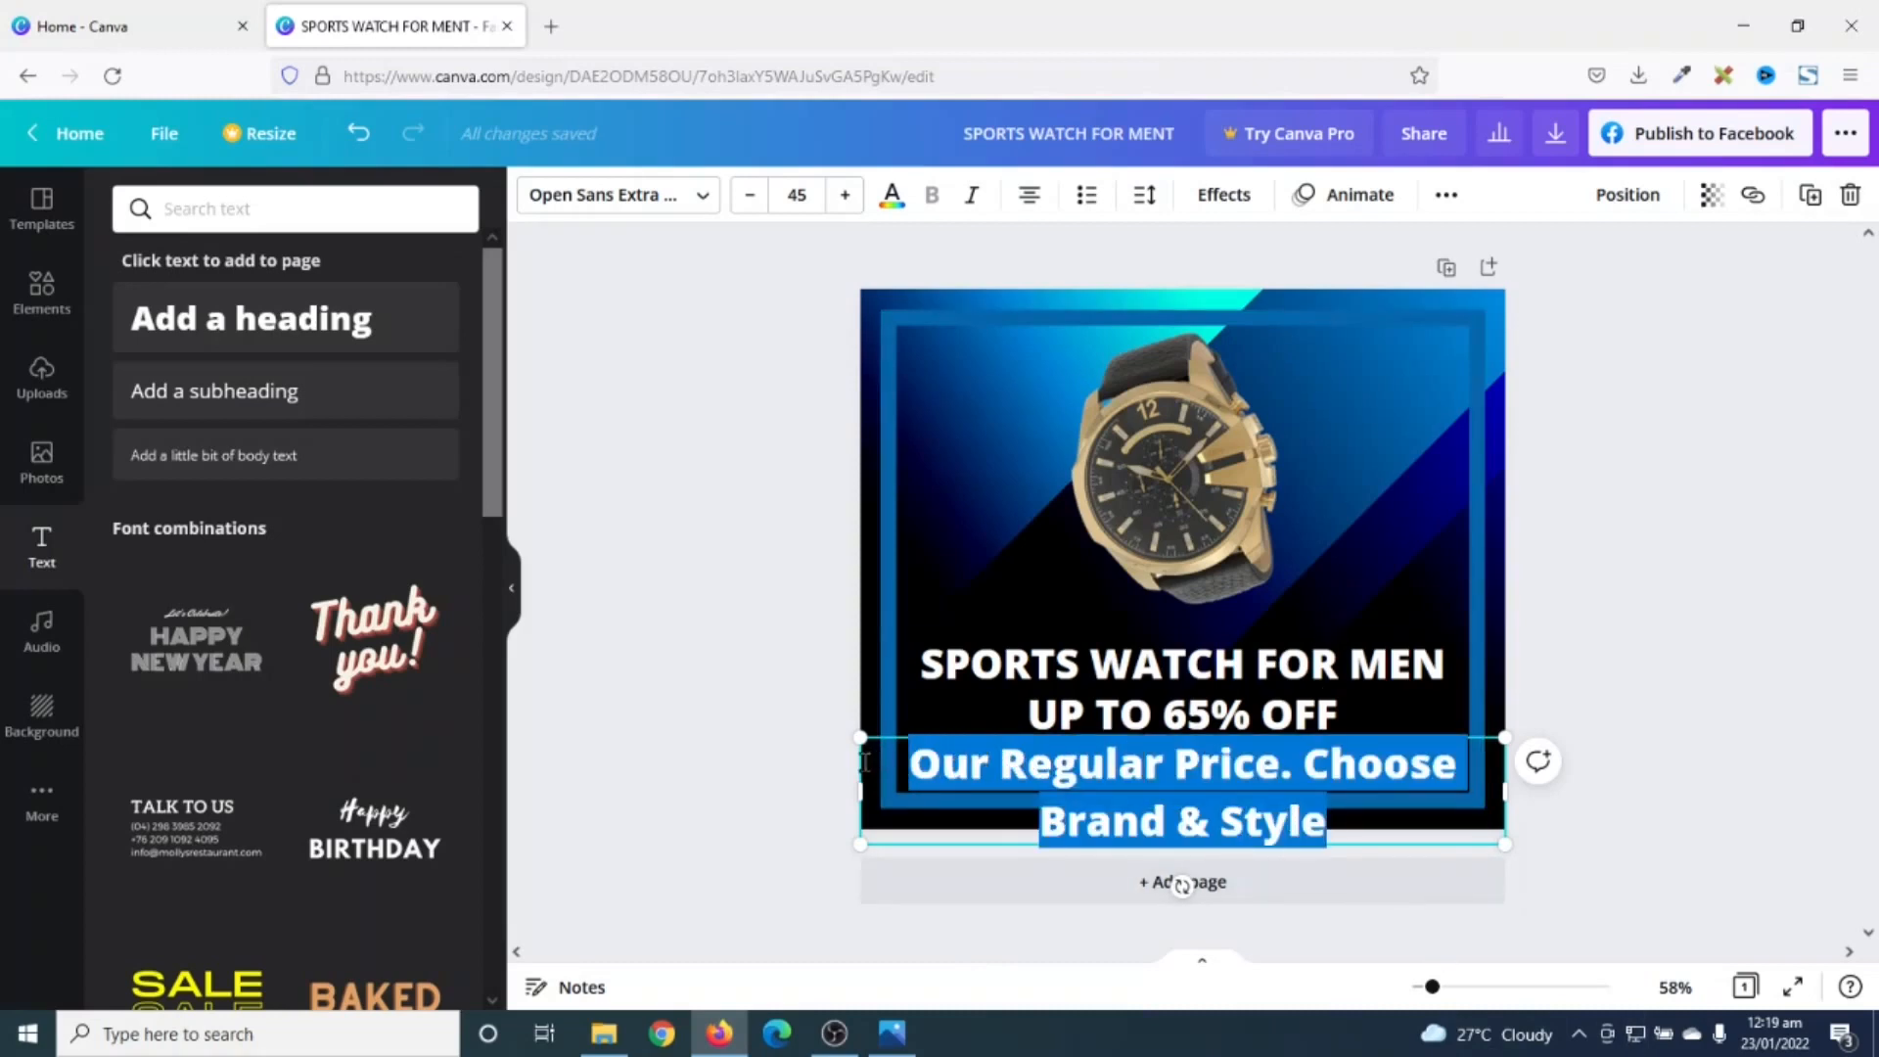
left_click(797, 194)
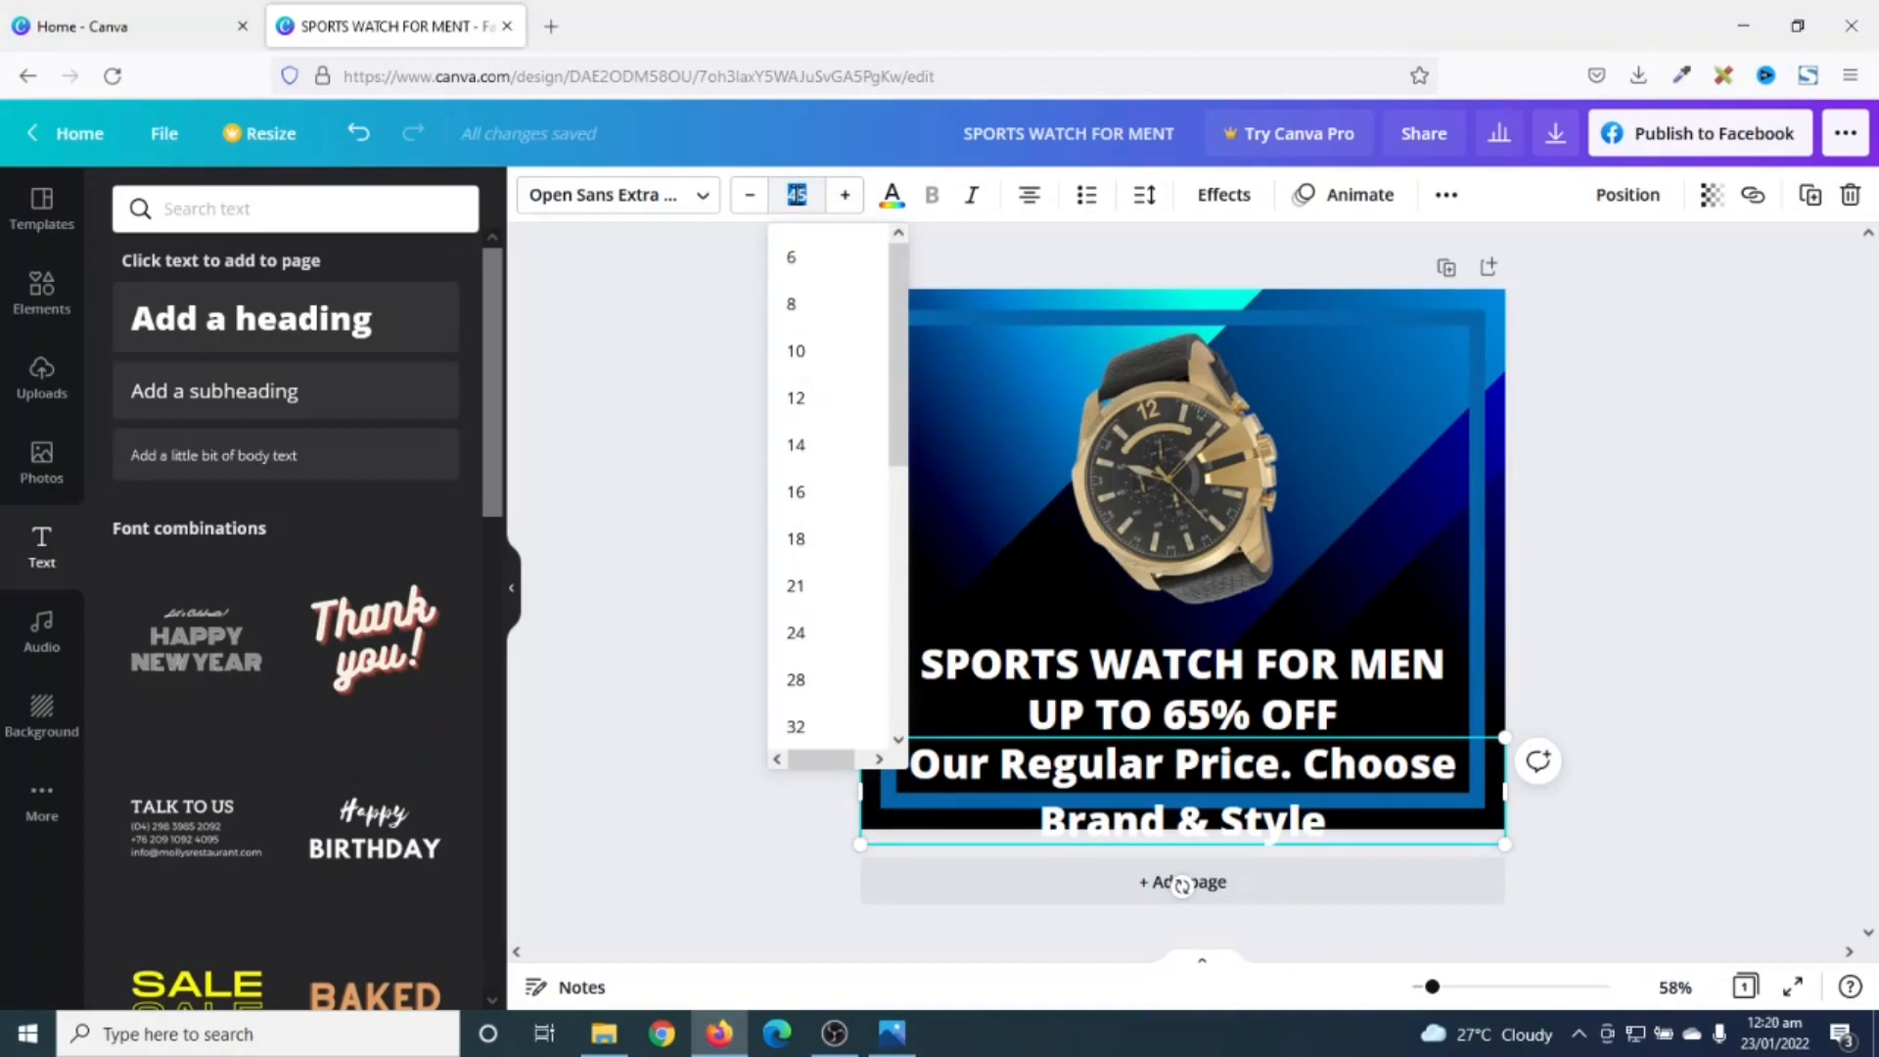
type("15")
key("Return")
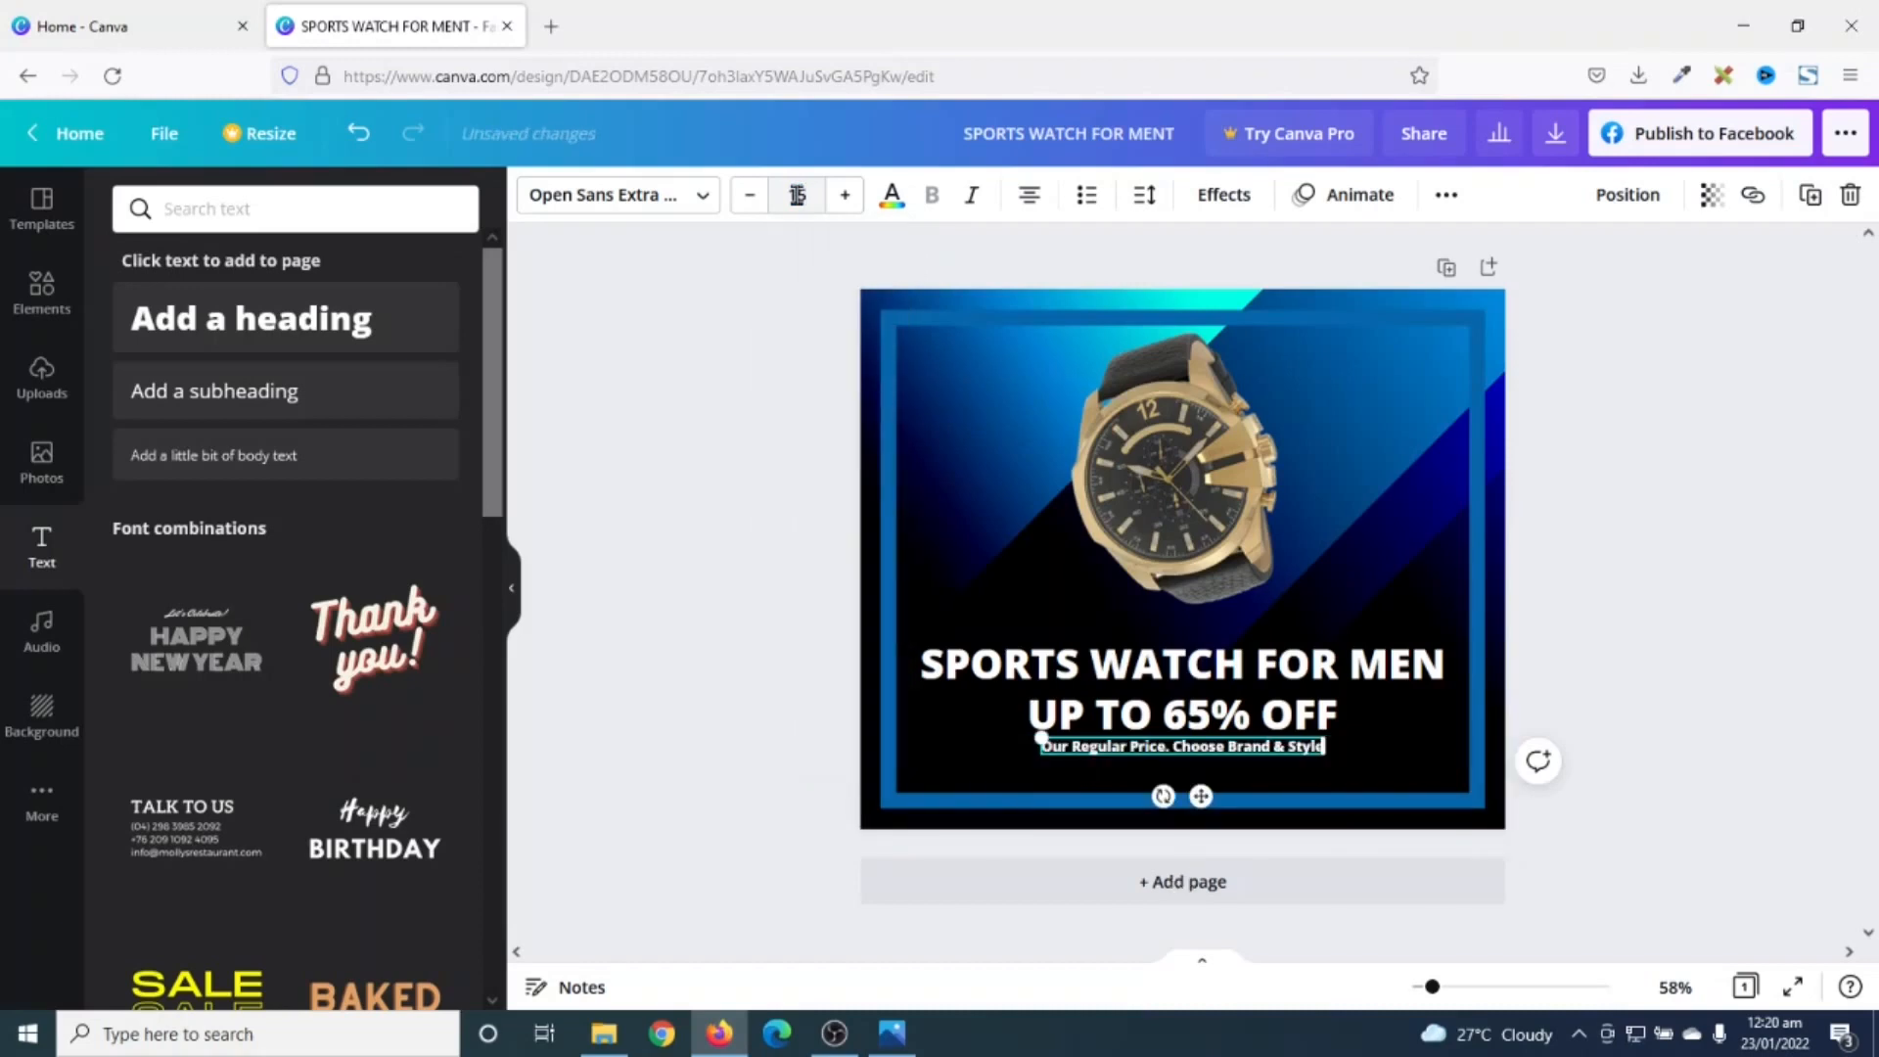
left_click(843, 194)
left_click(844, 195)
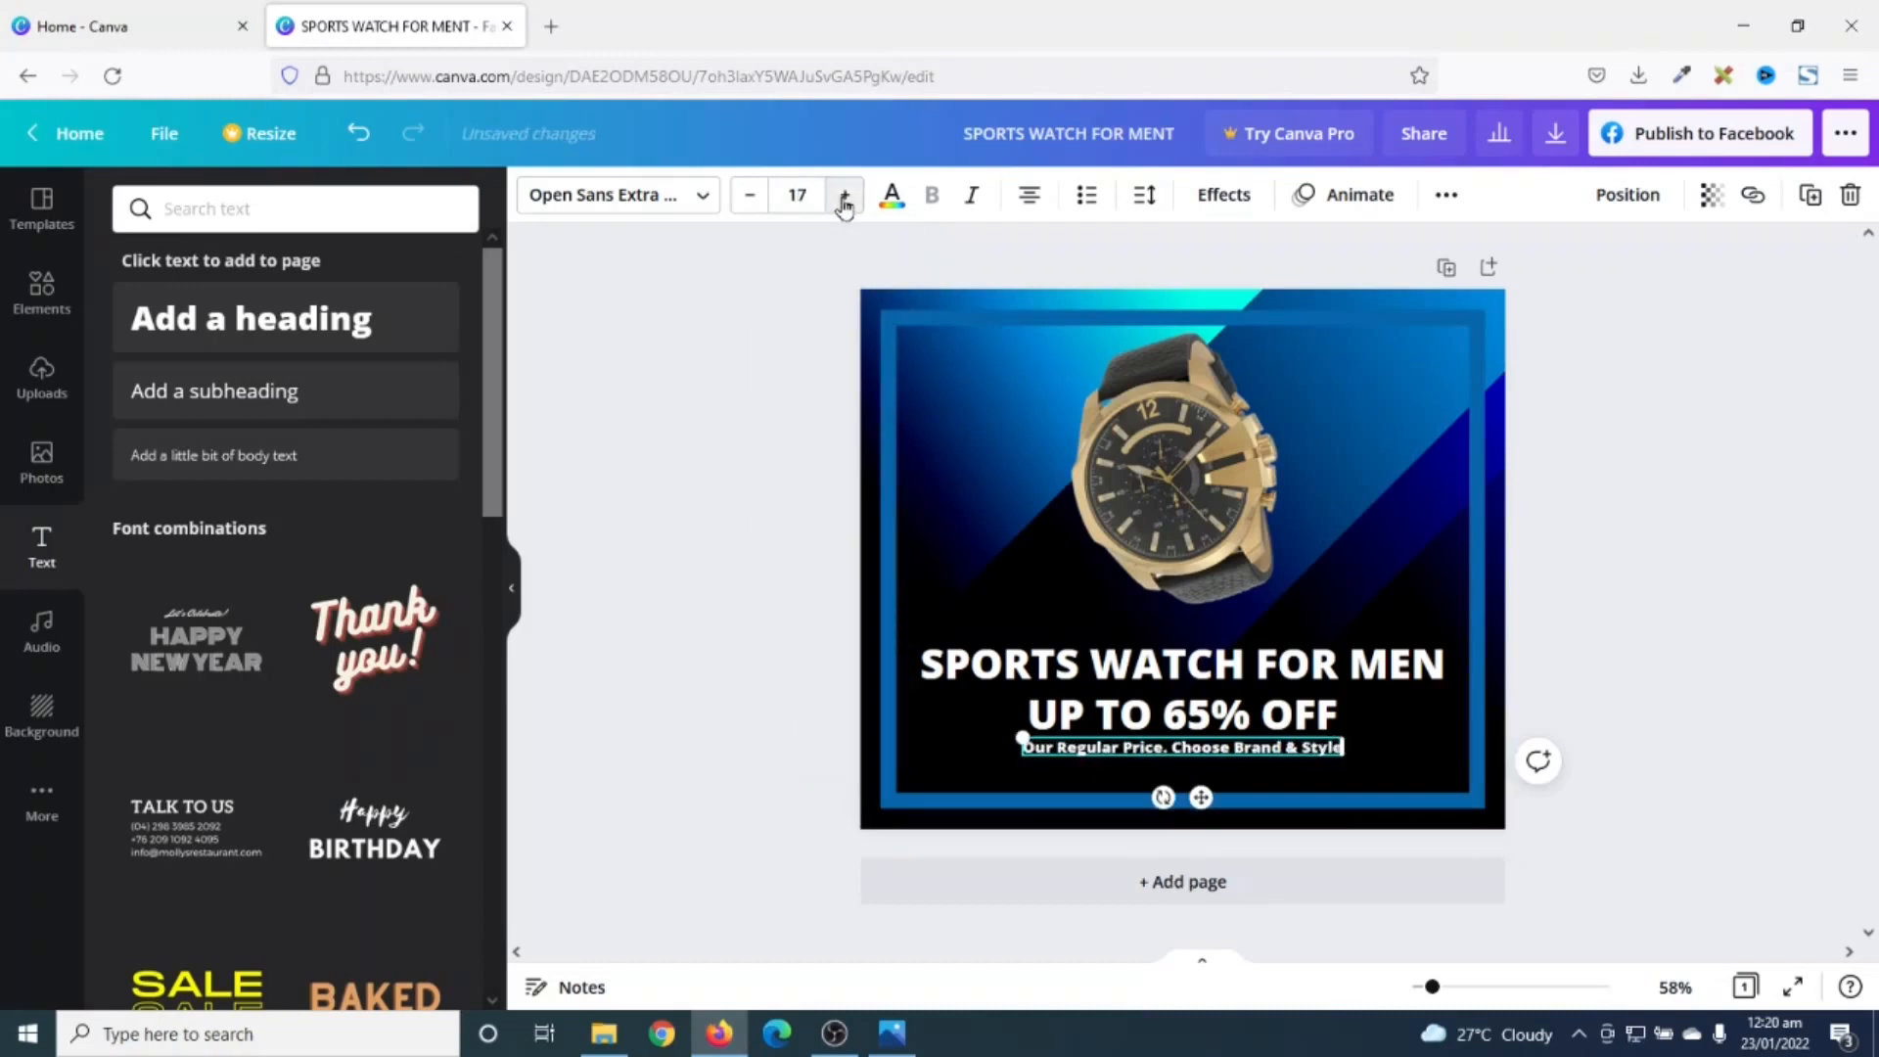
left_click(844, 199)
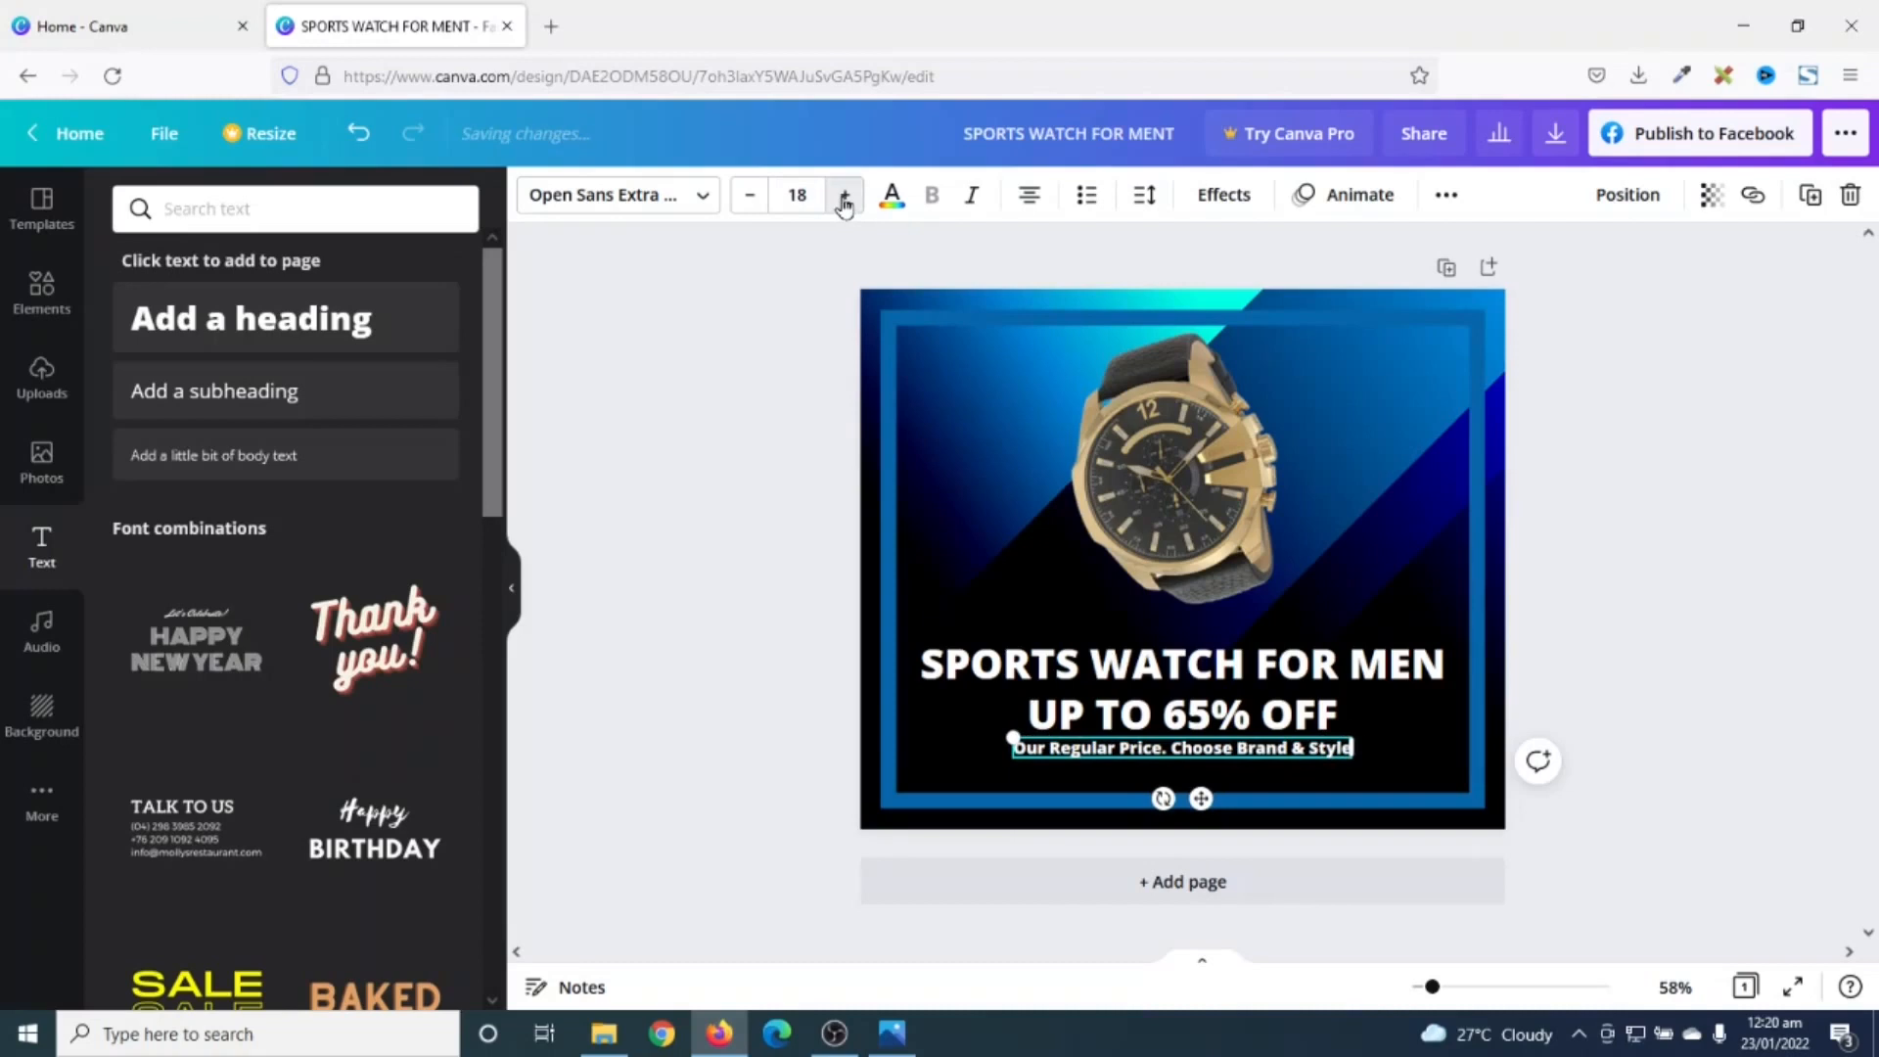
left_click(843, 199)
left_click(844, 199)
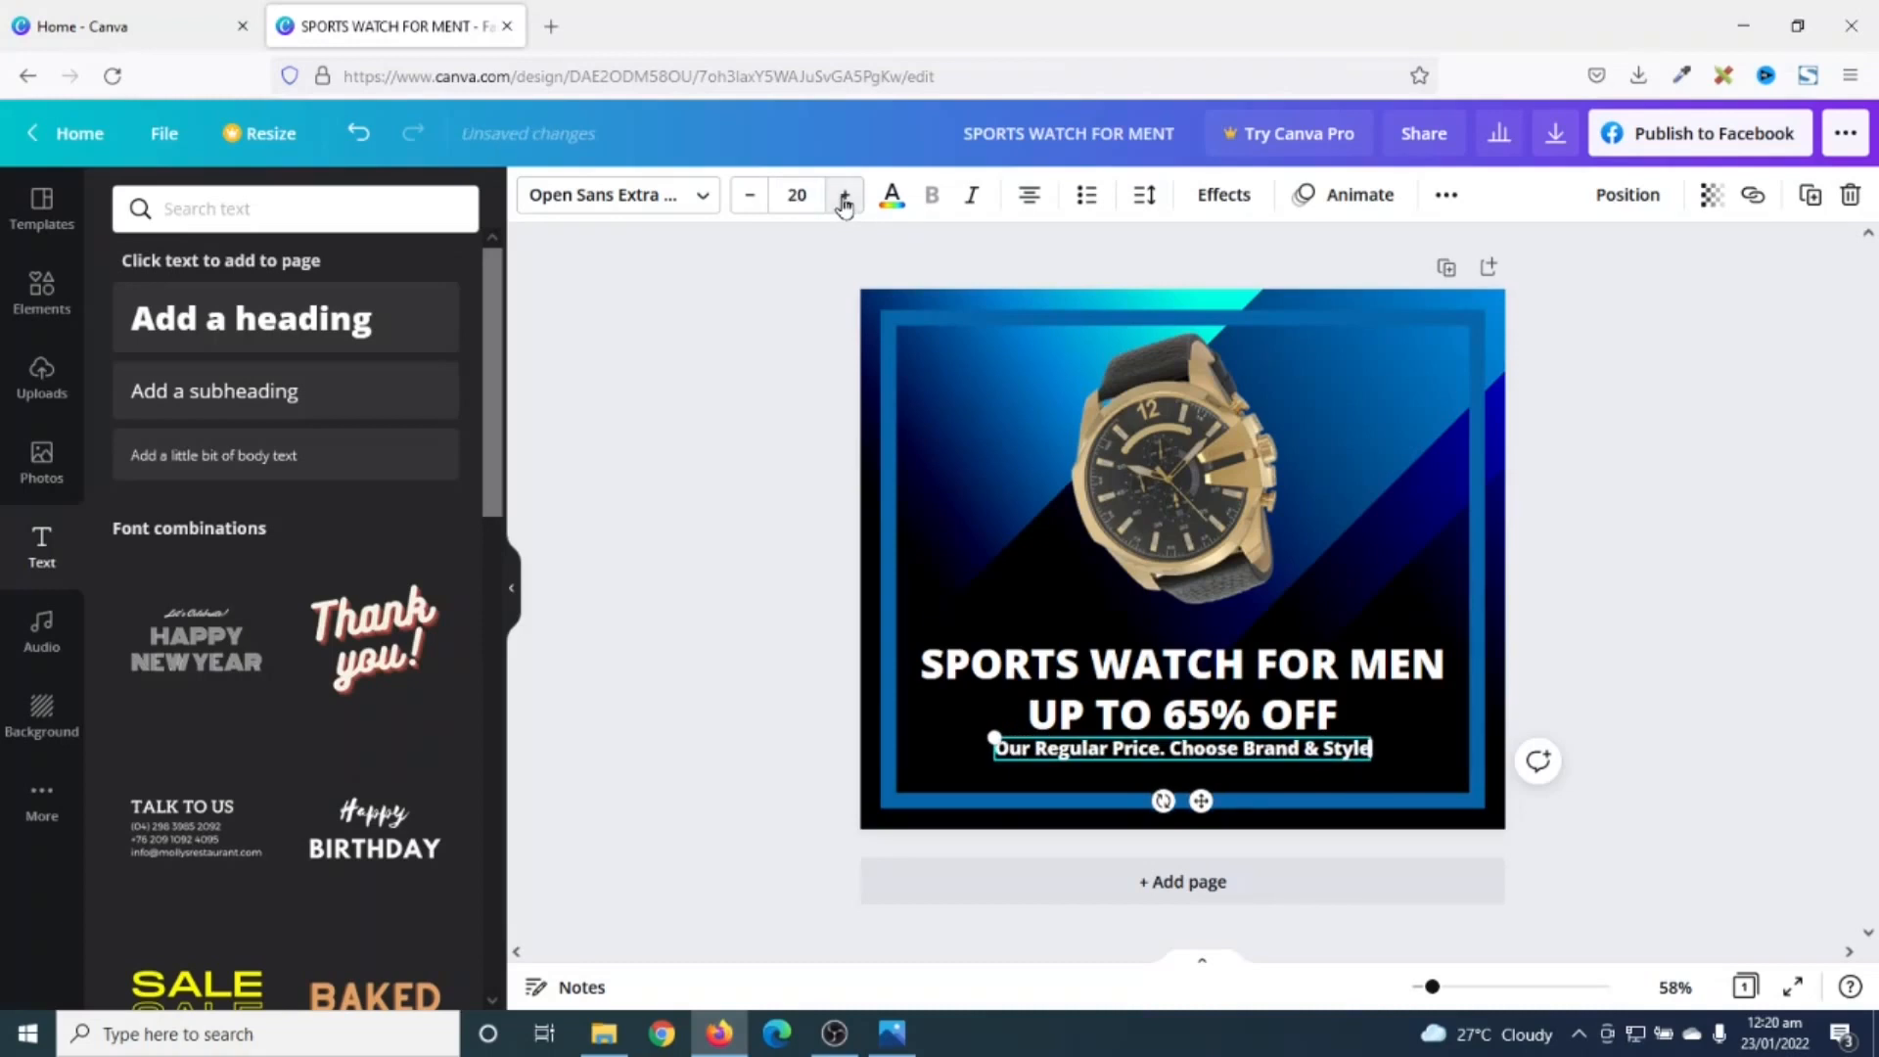
left_click(1620, 651)
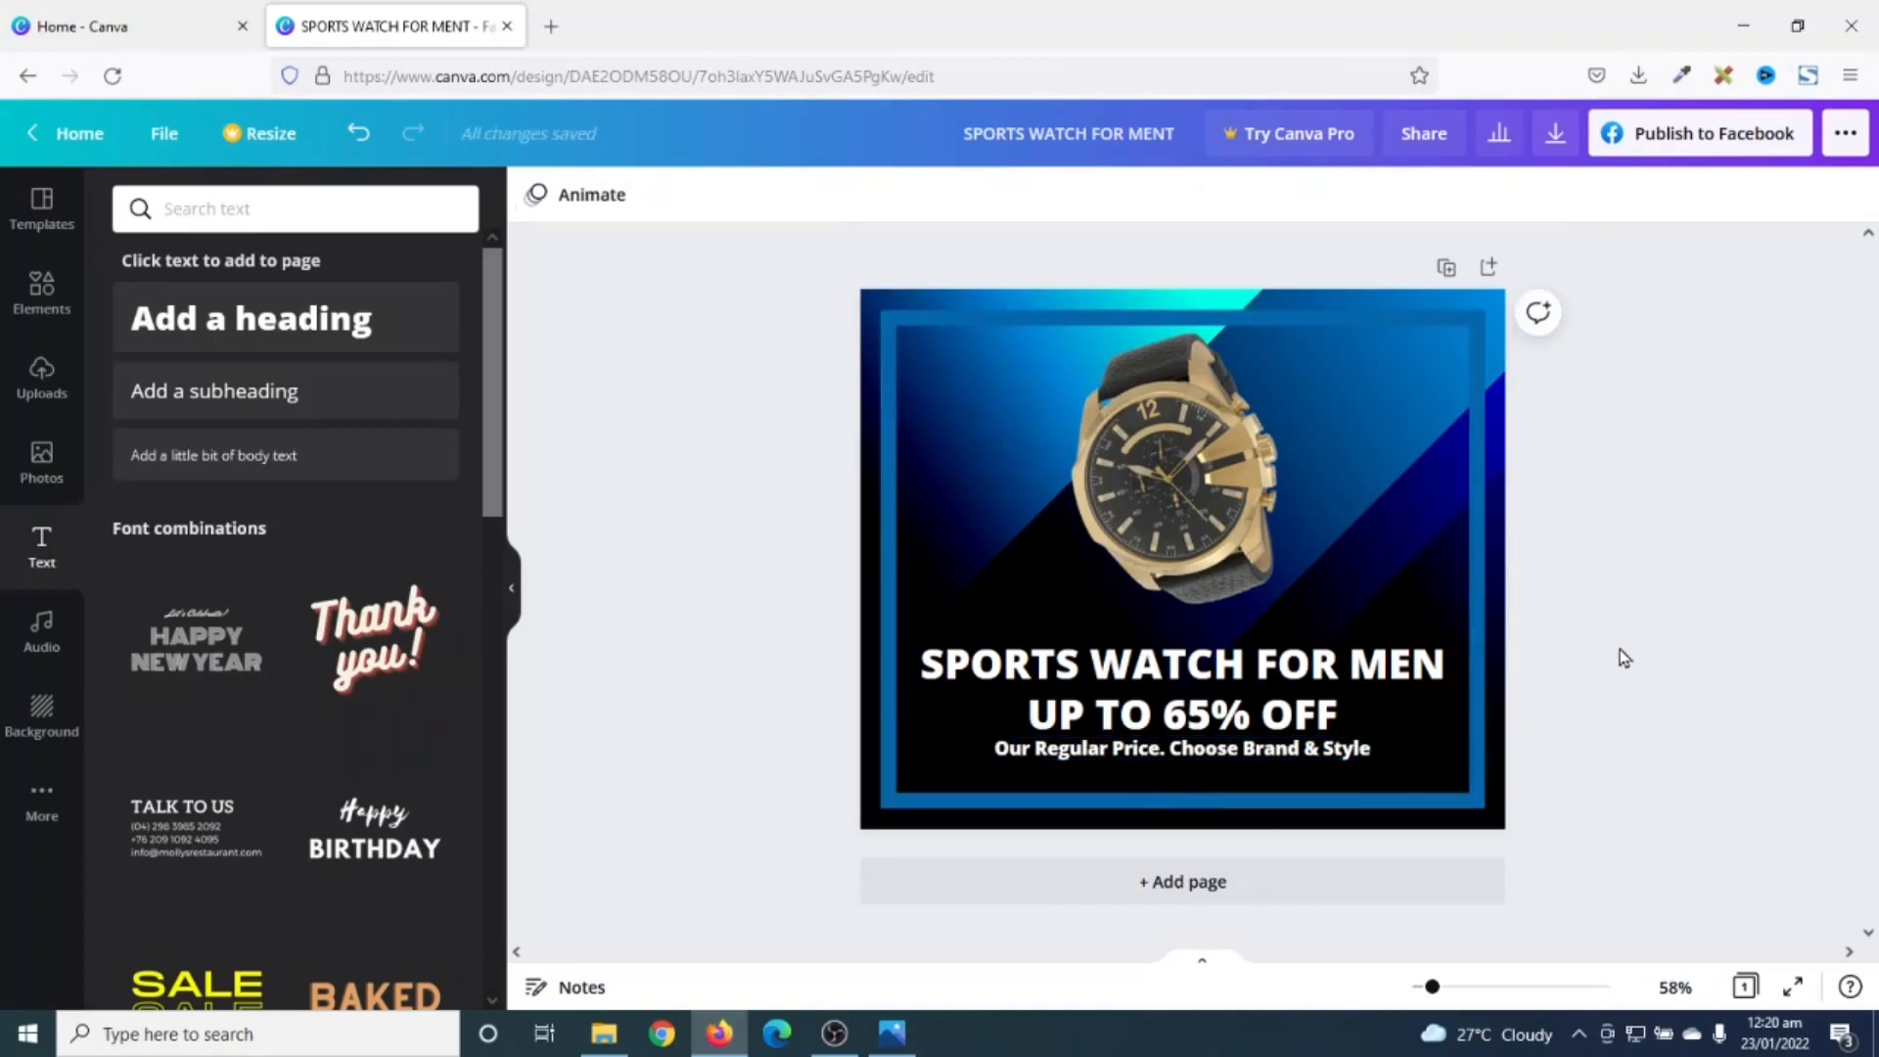
Step: Space out the text lines by moving the regular-price line slightly down and the "SPORTS WATCH FOR MEN" heading slightly up
left_click(1173, 751)
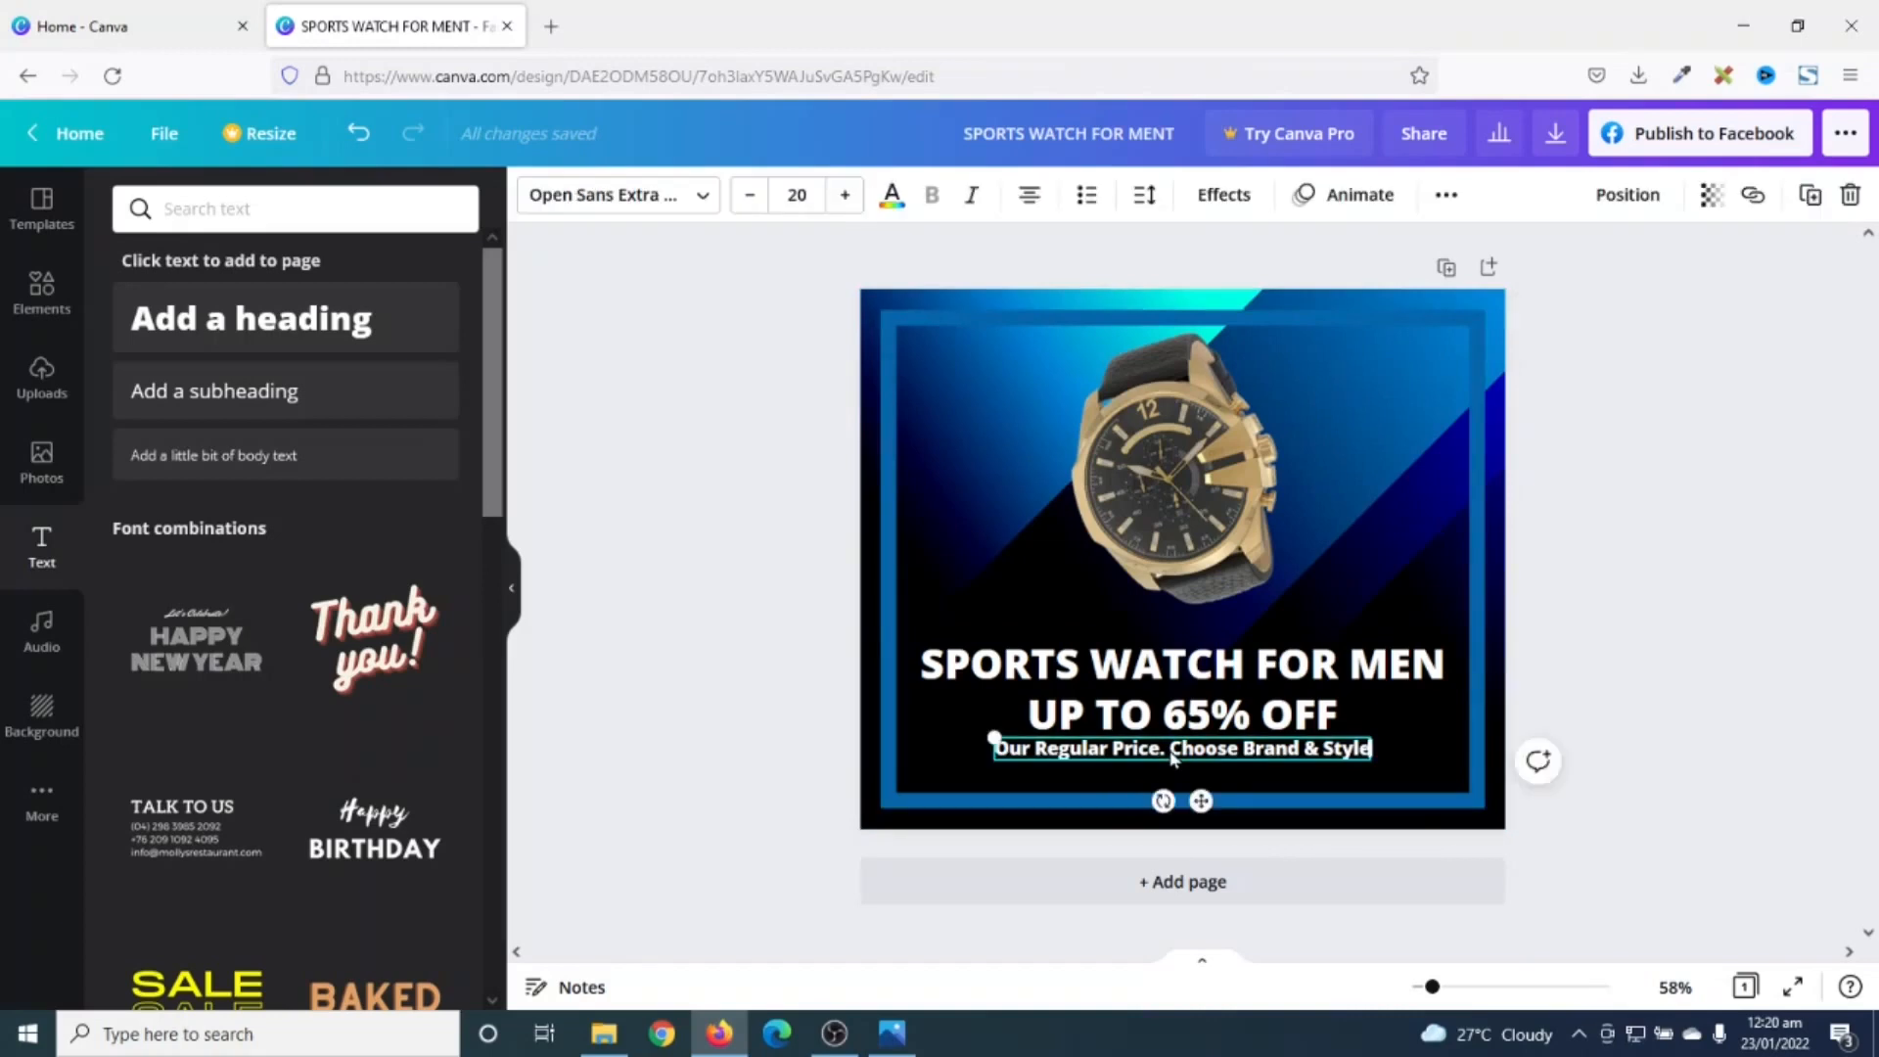
left_click_drag(1174, 757, 1174, 773)
left_click(1652, 744)
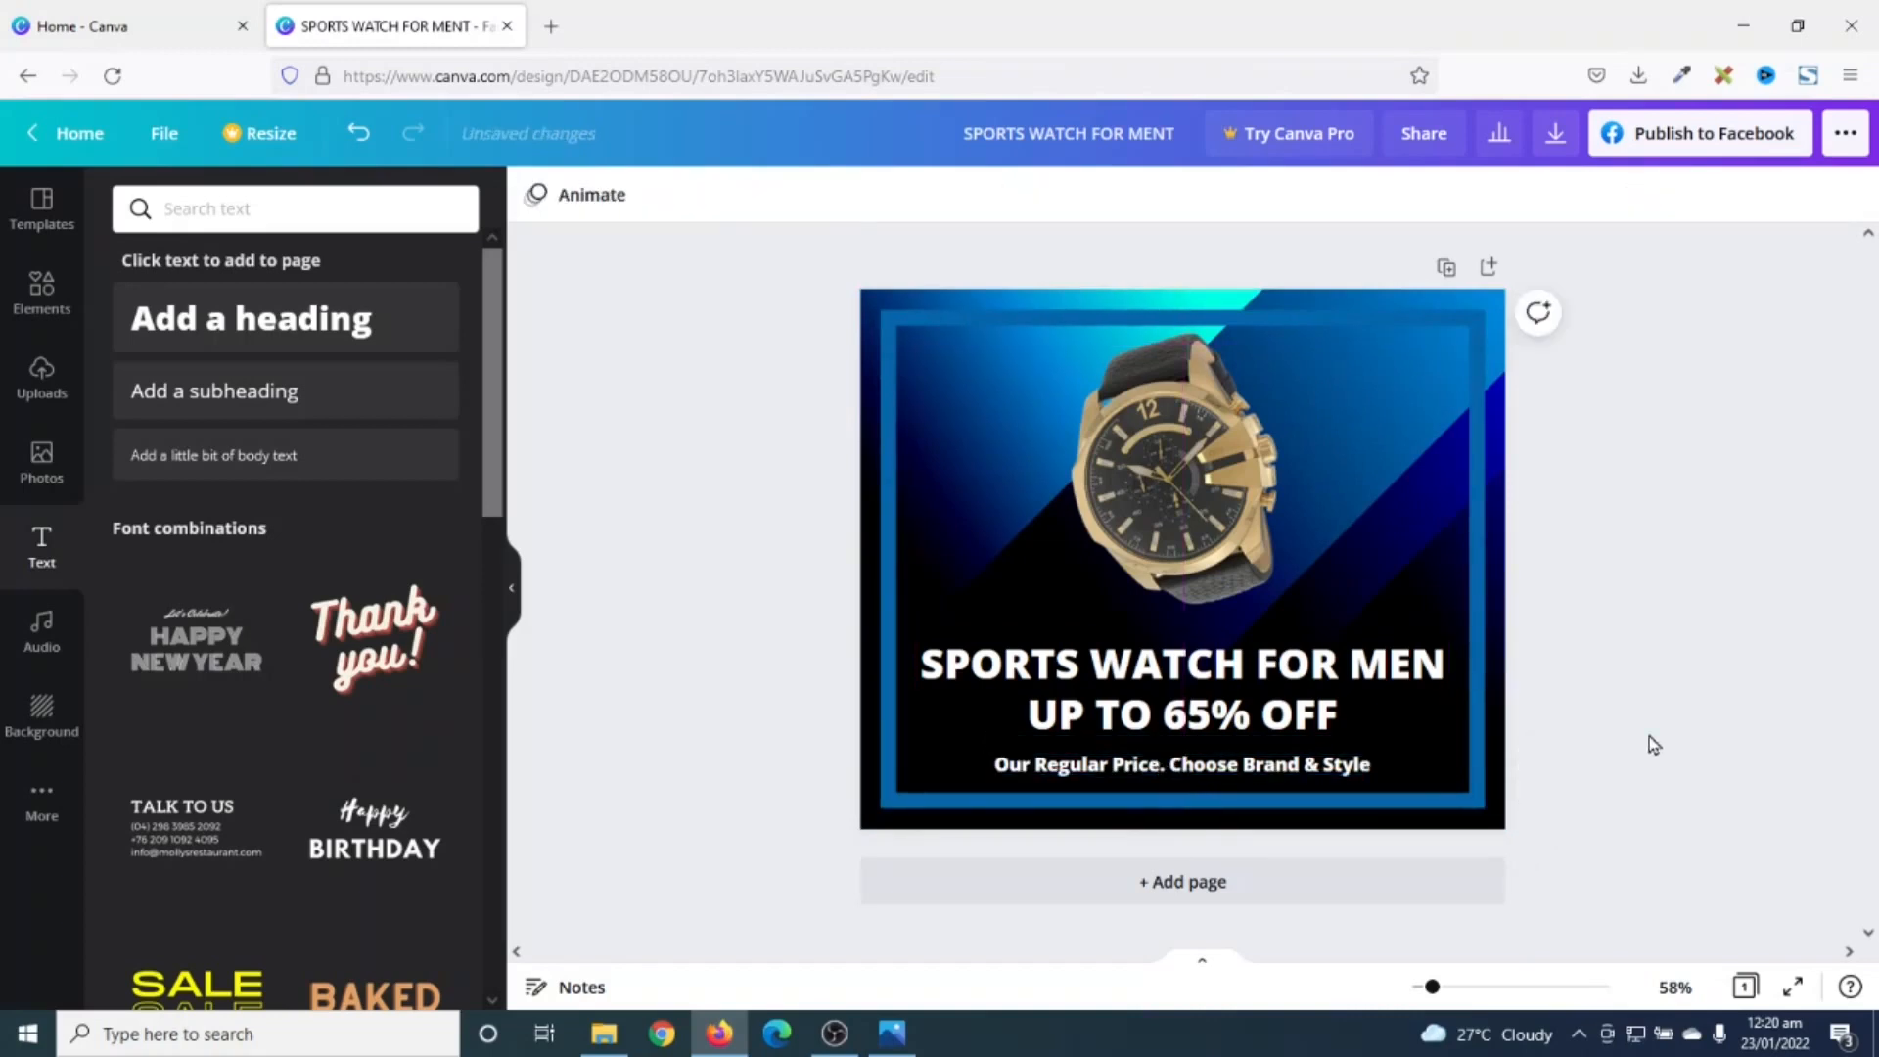
left_click(1228, 727)
left_click_drag(1228, 727, 1239, 721)
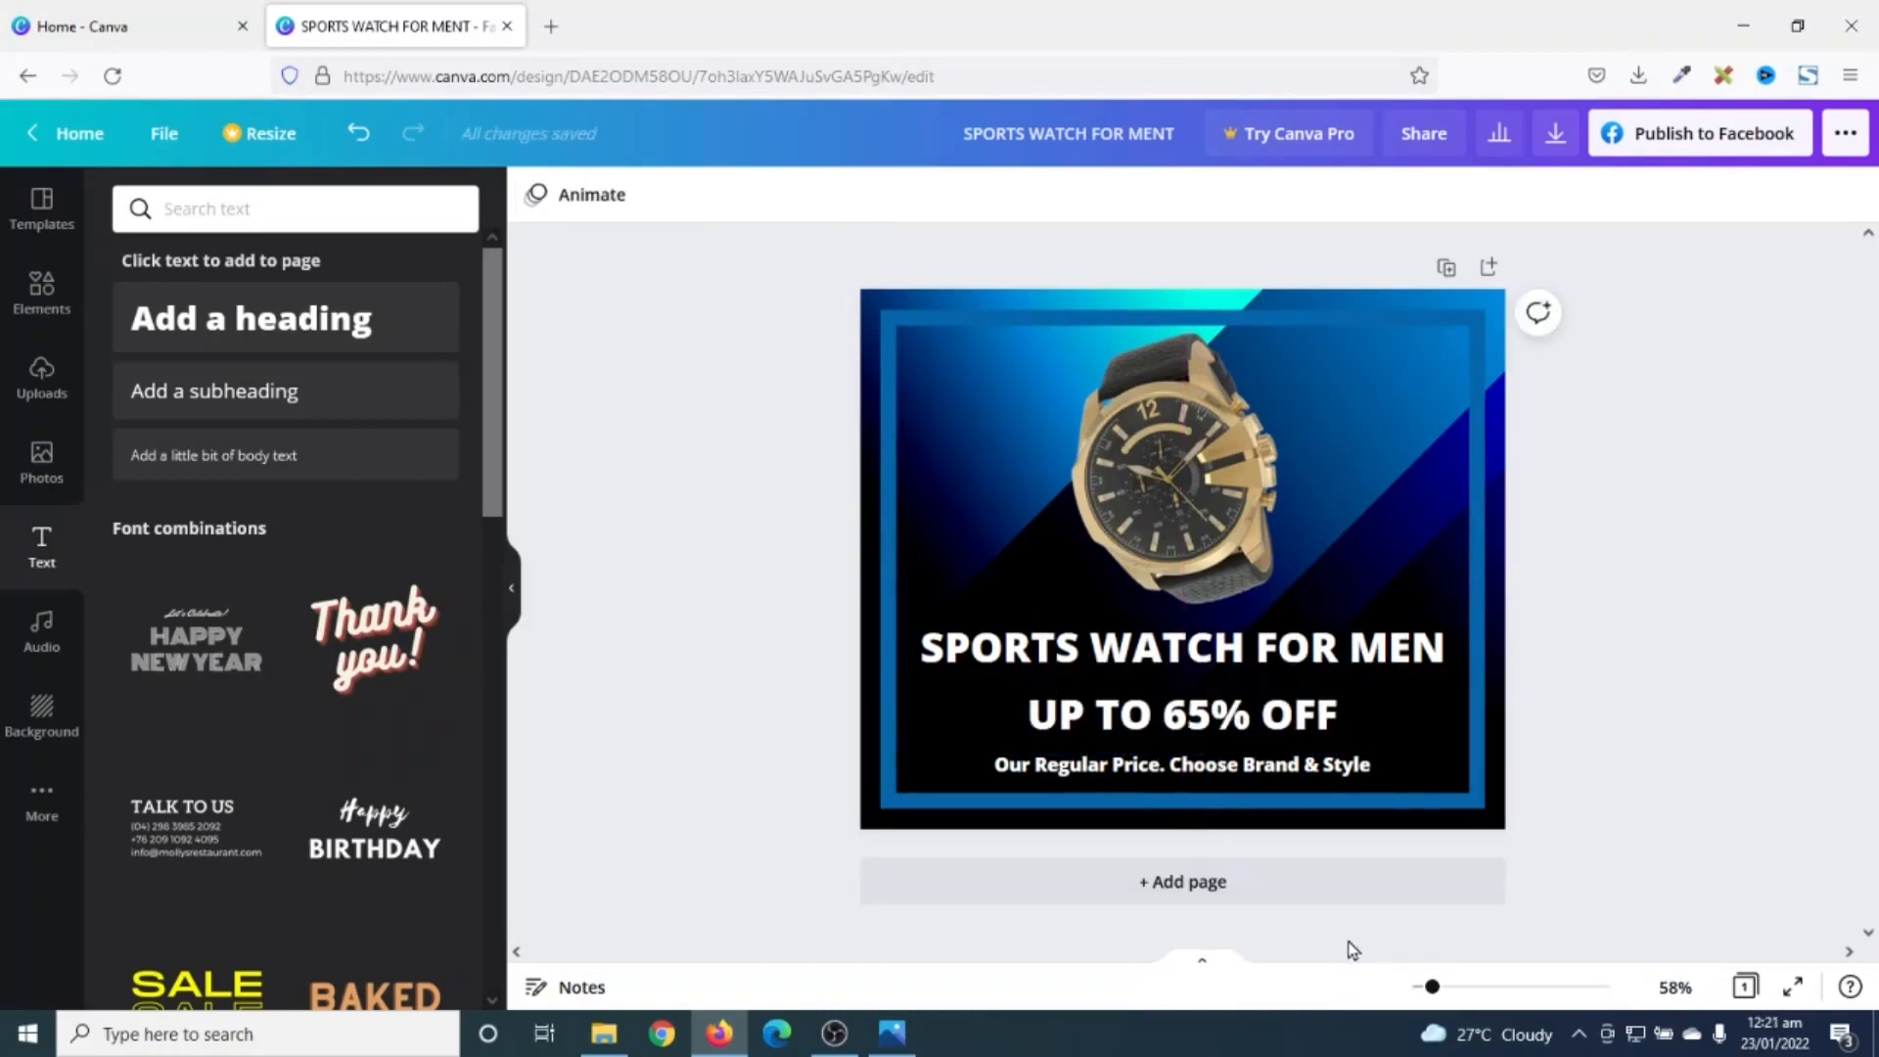
Step: Format the "UP TO 65% OFF" line in bold Eczar SemiBold and colour it with the golden brown from the watch photo's colours
left_click(1195, 727)
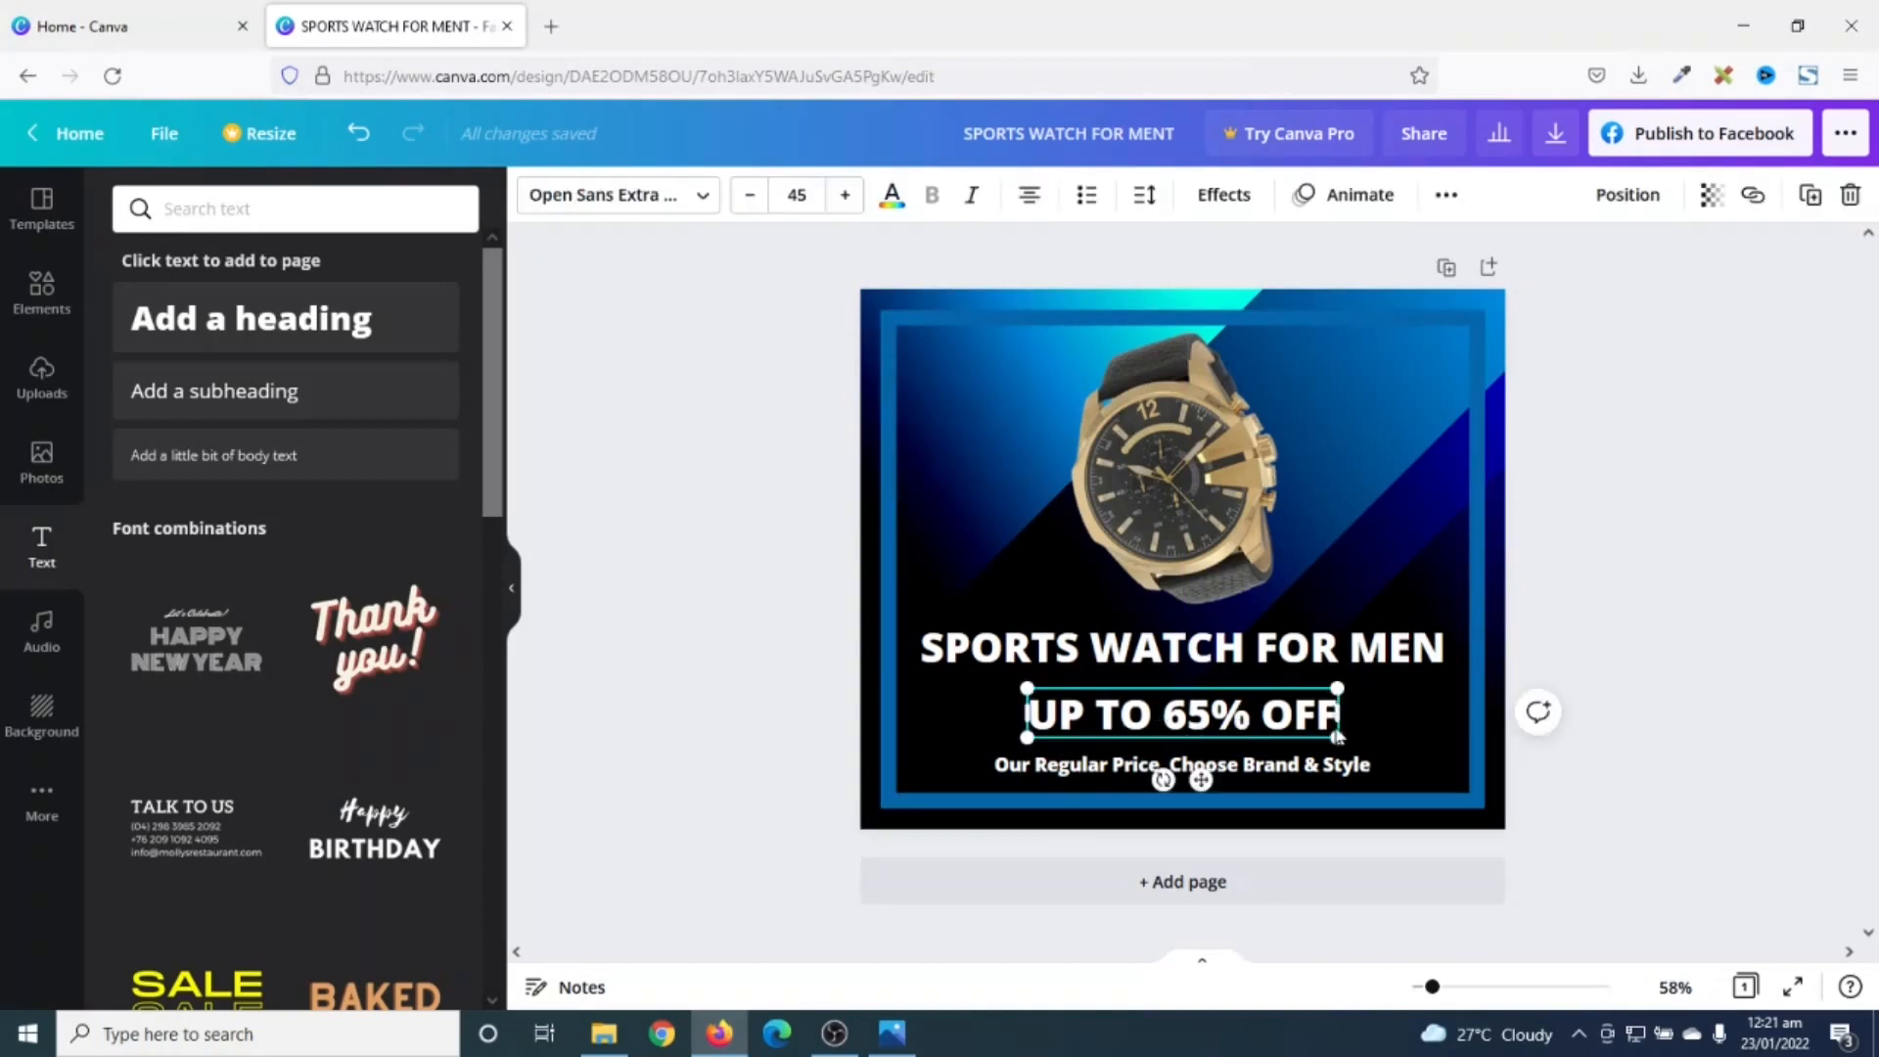
left_click(624, 204)
scroll(391, 539, "down", 10)
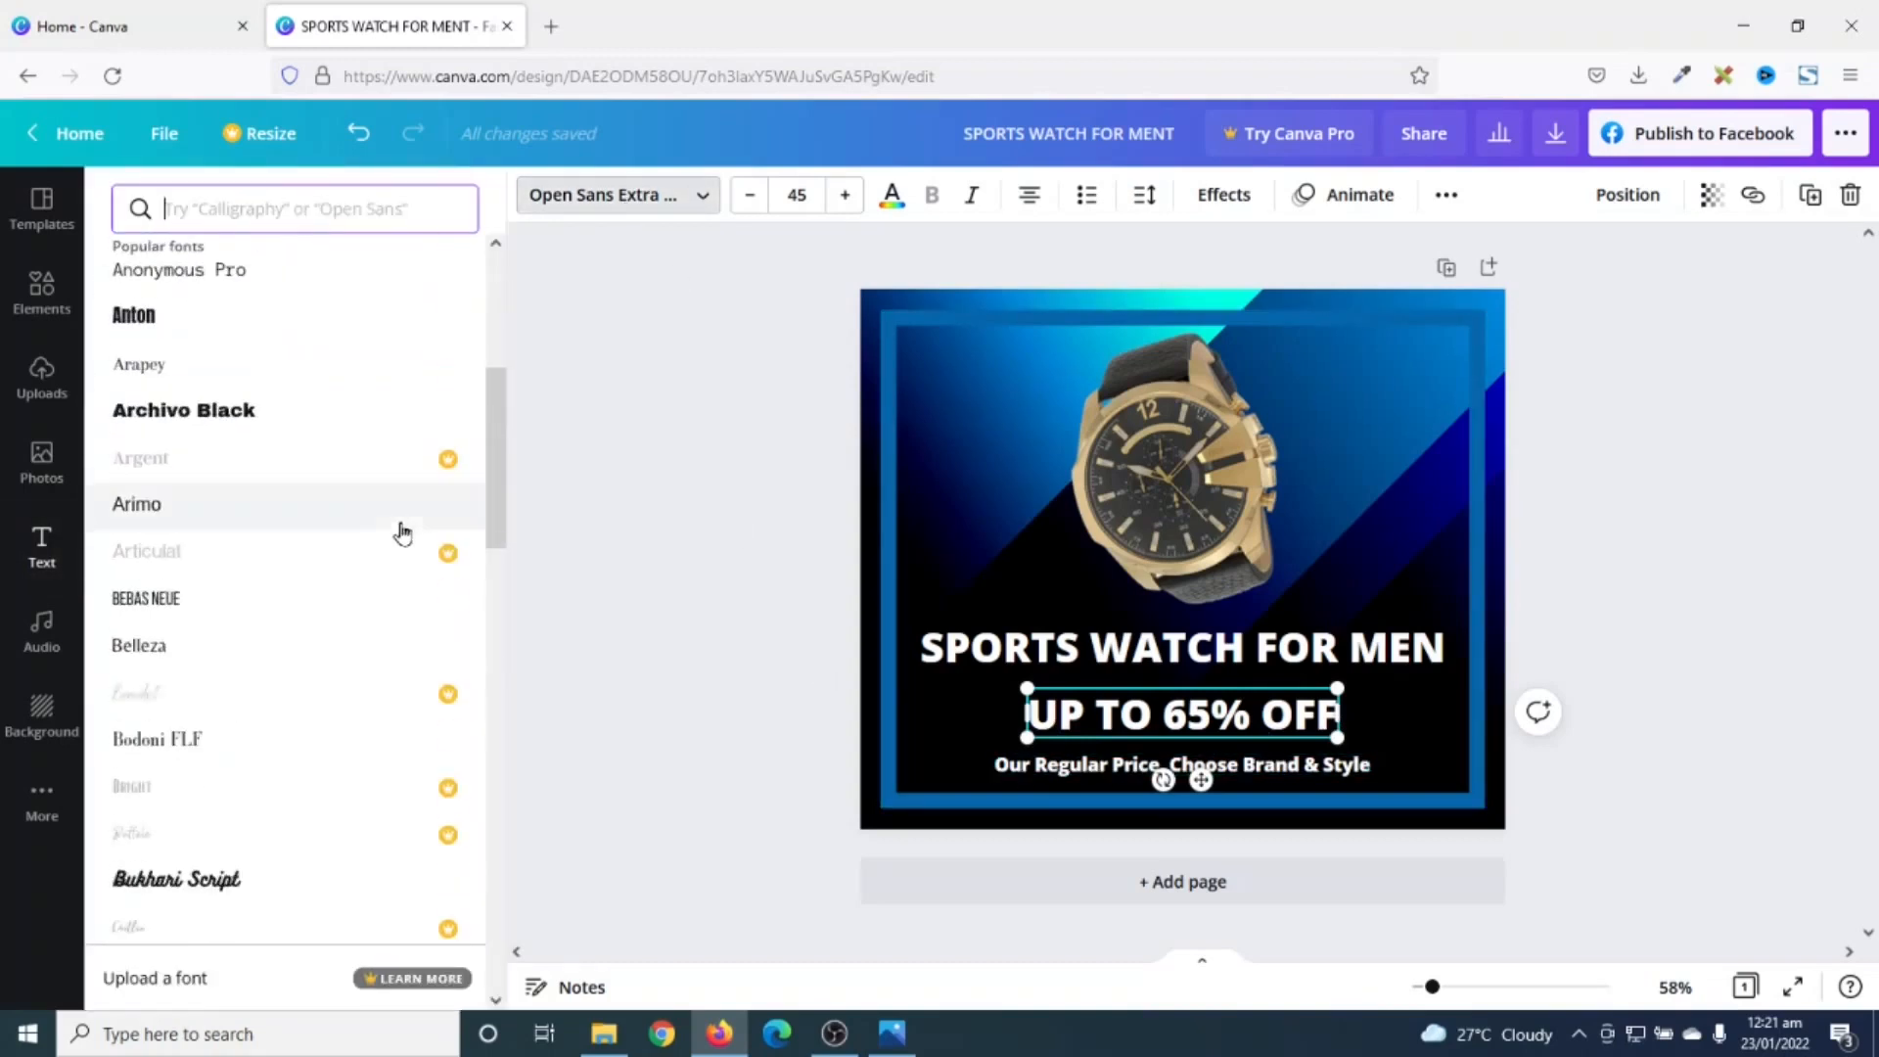
scroll(374, 570, "down", 5)
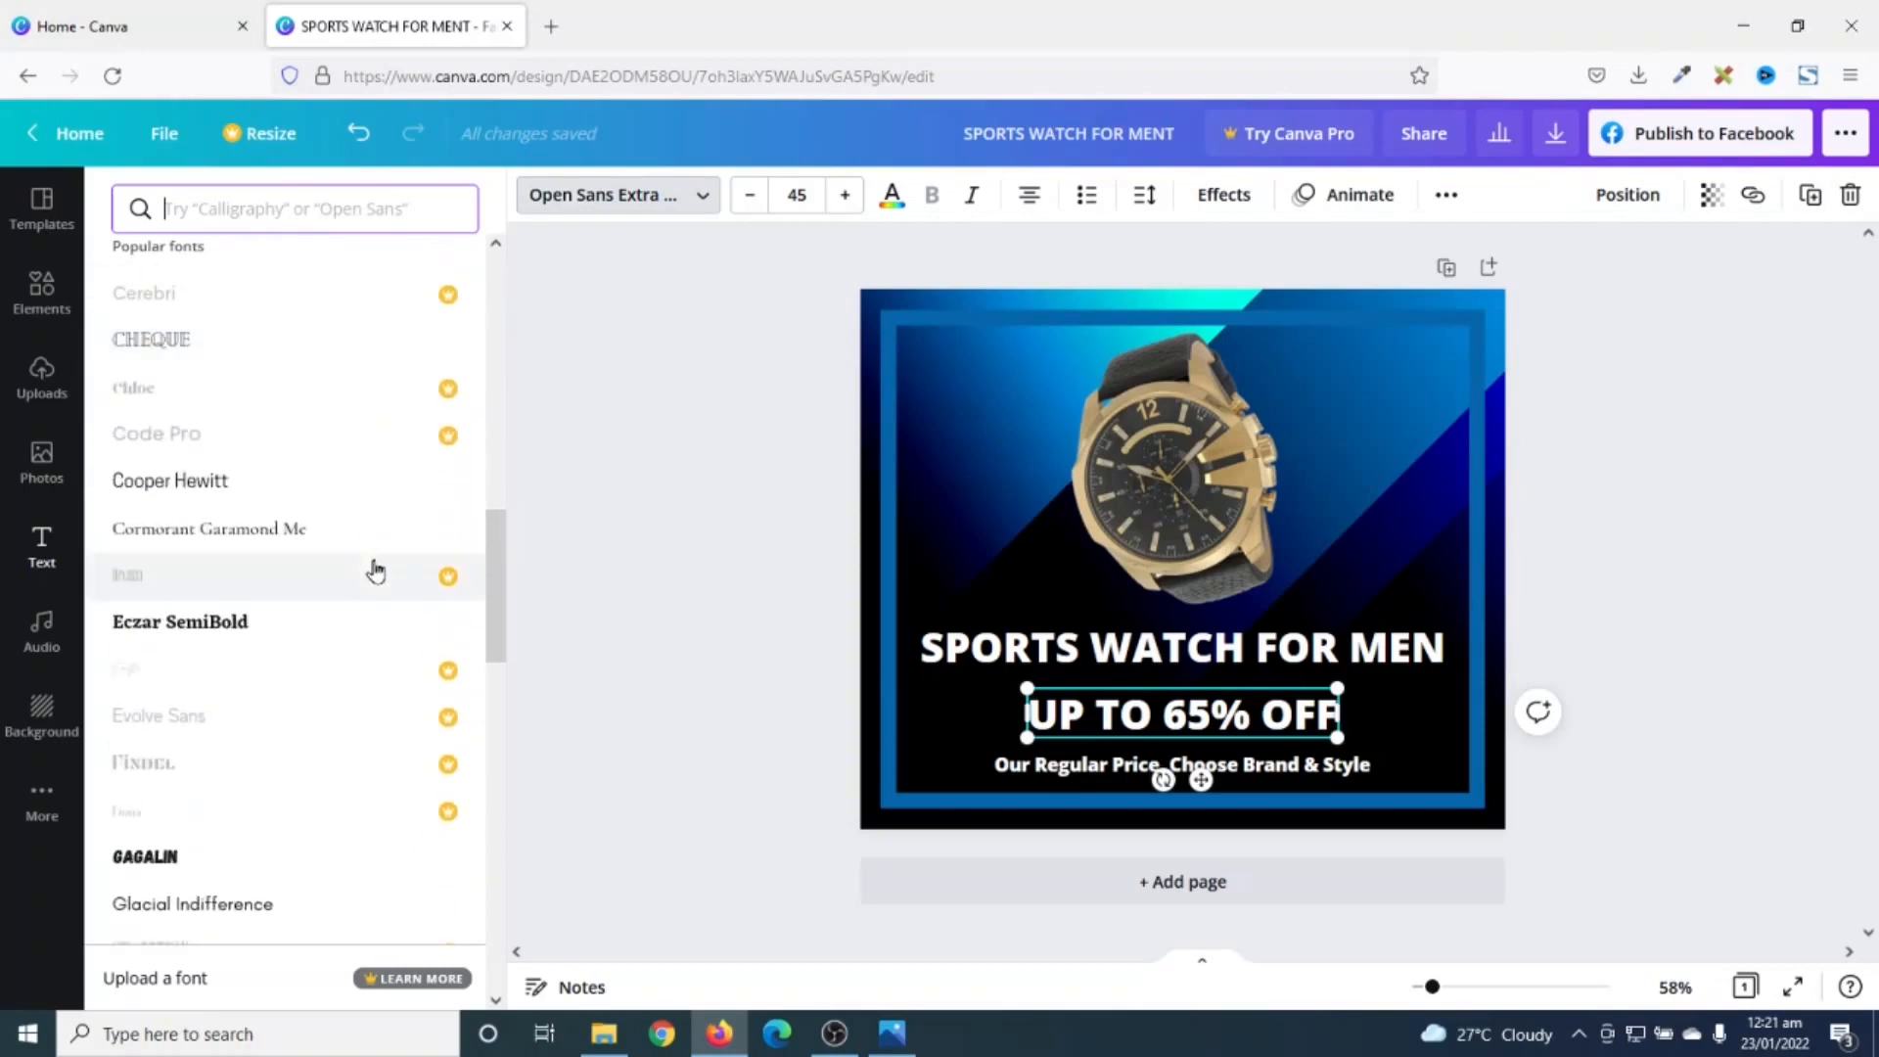
left_click(249, 632)
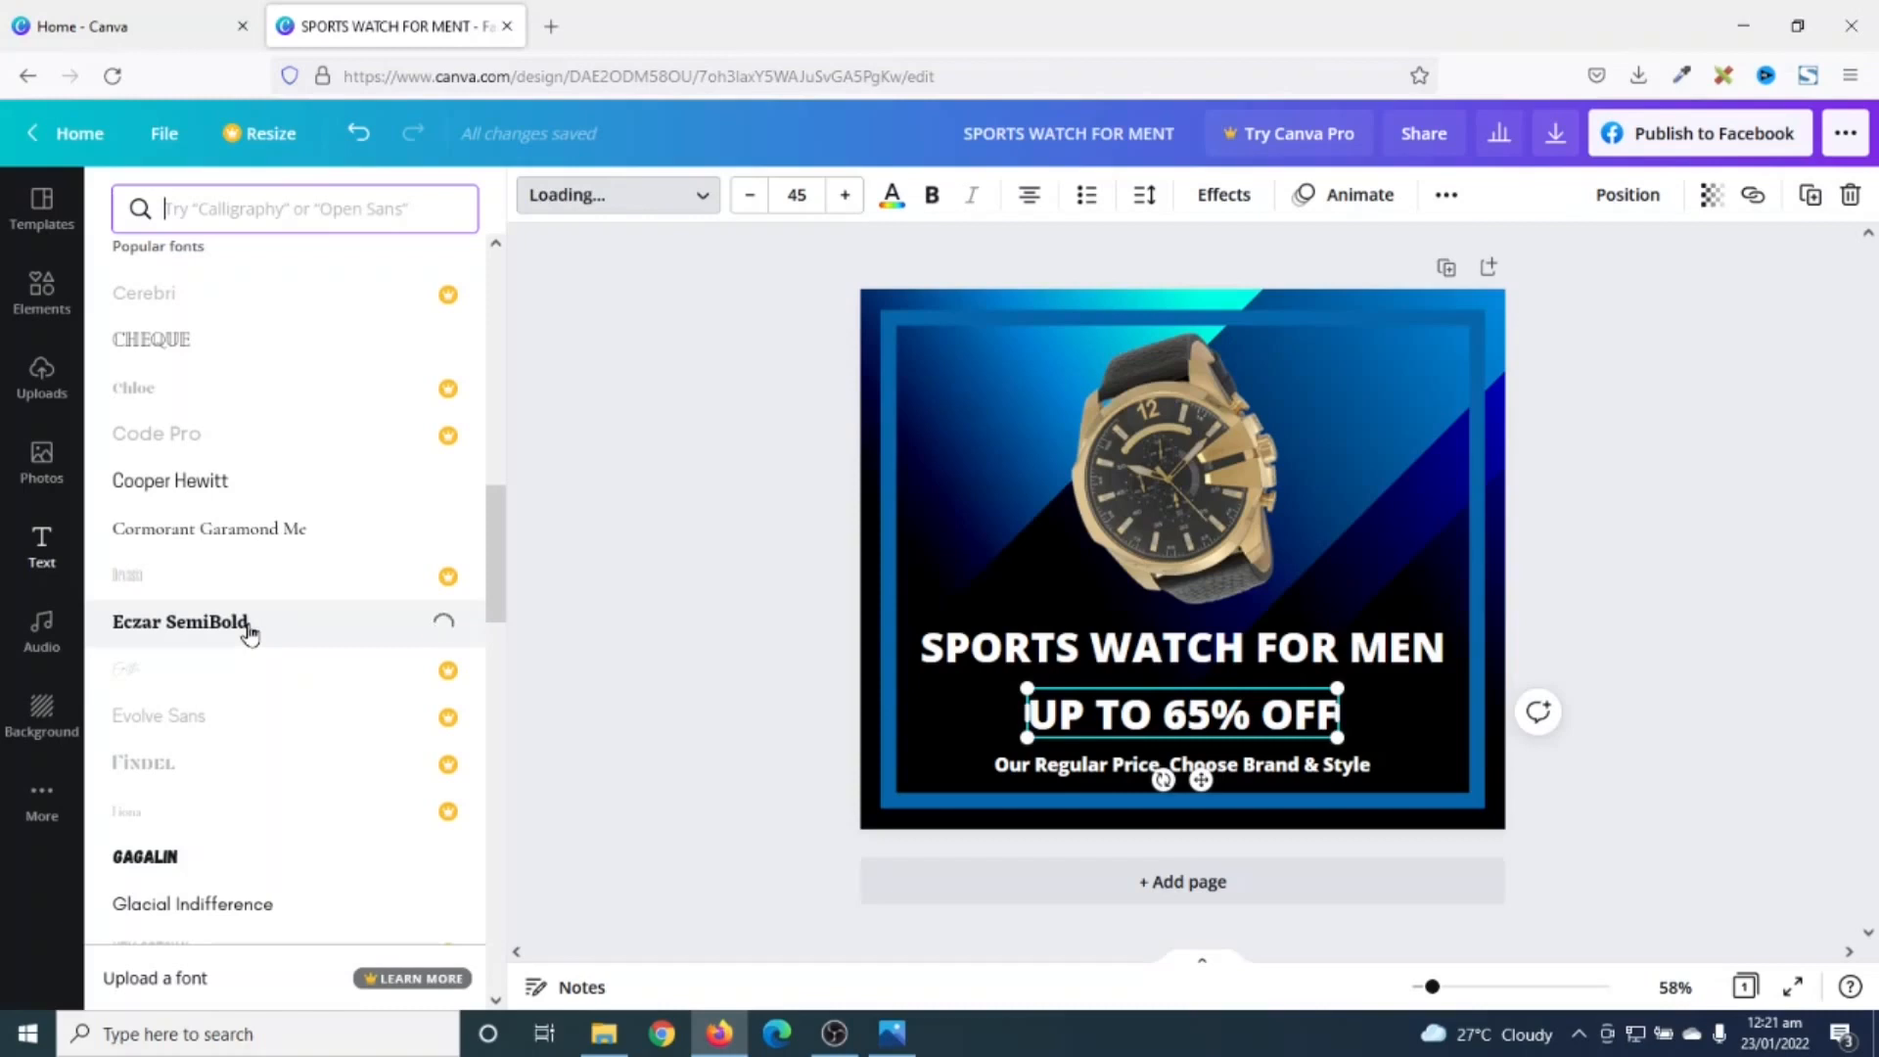
left_click(929, 199)
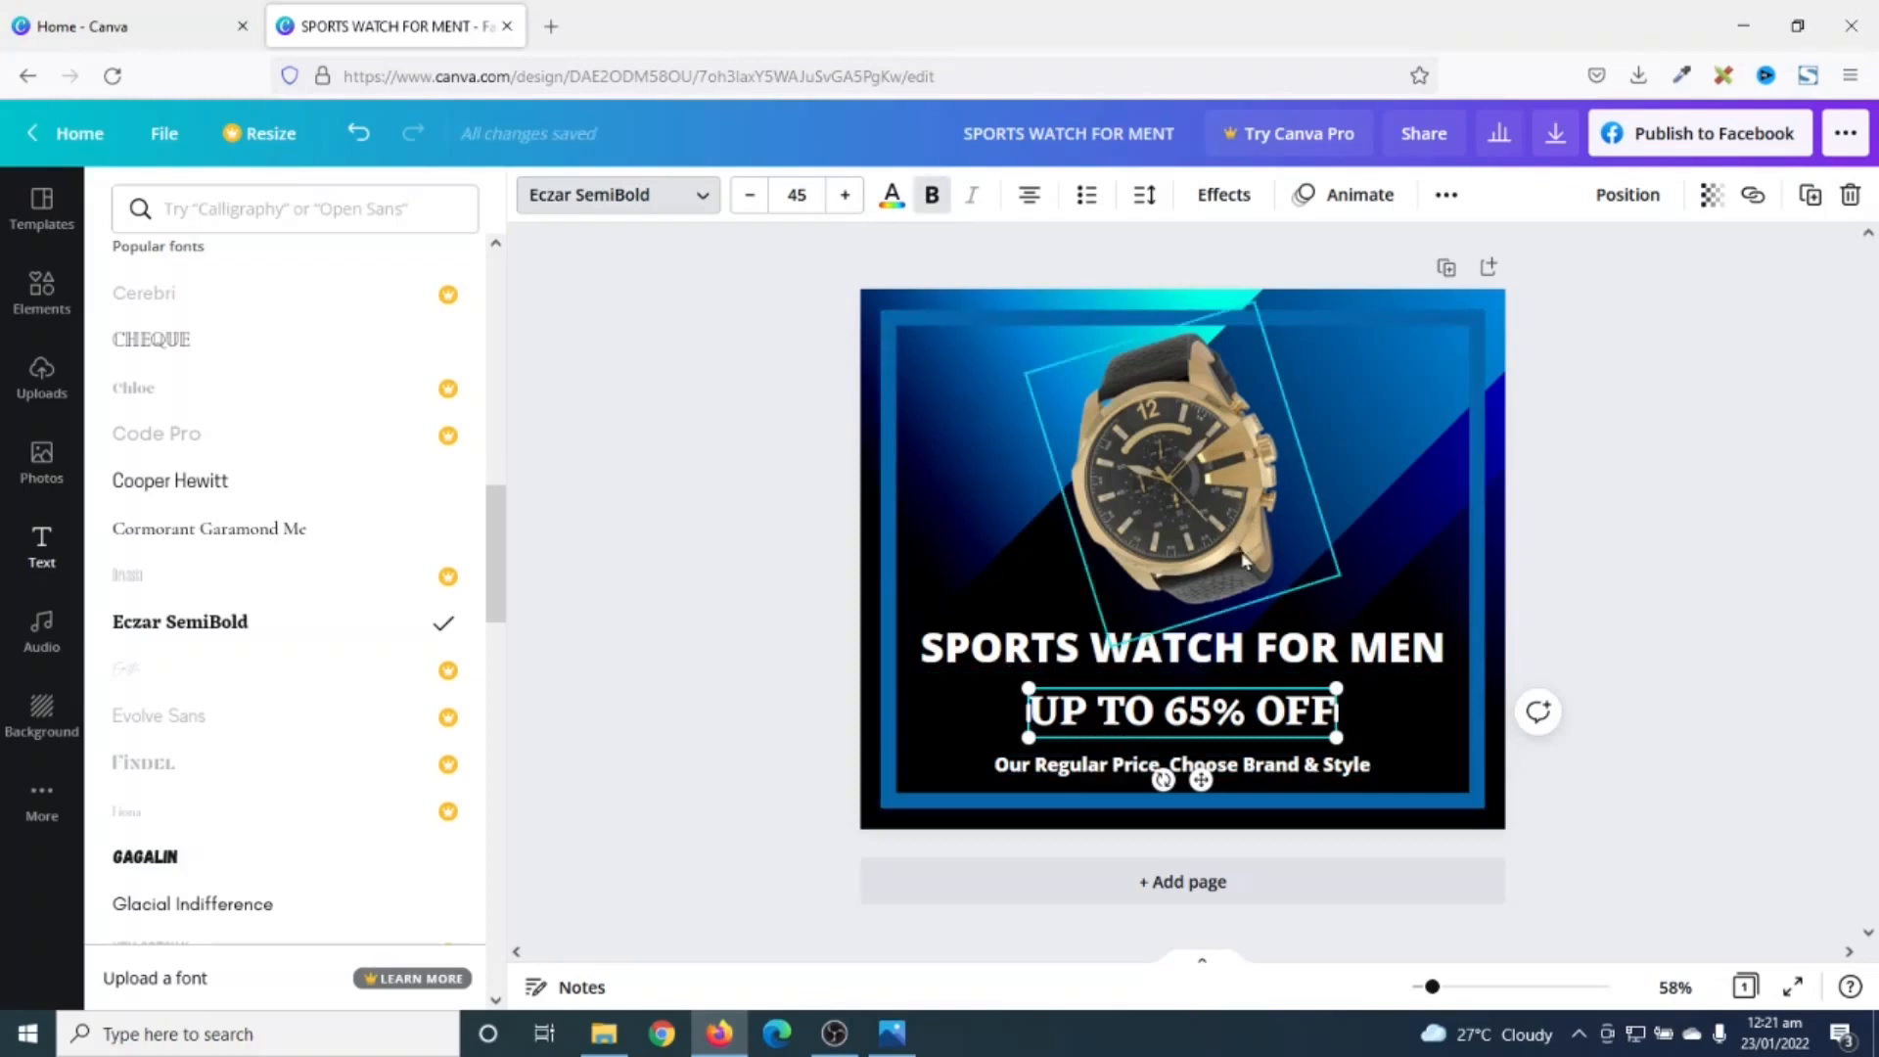
left_click(891, 197)
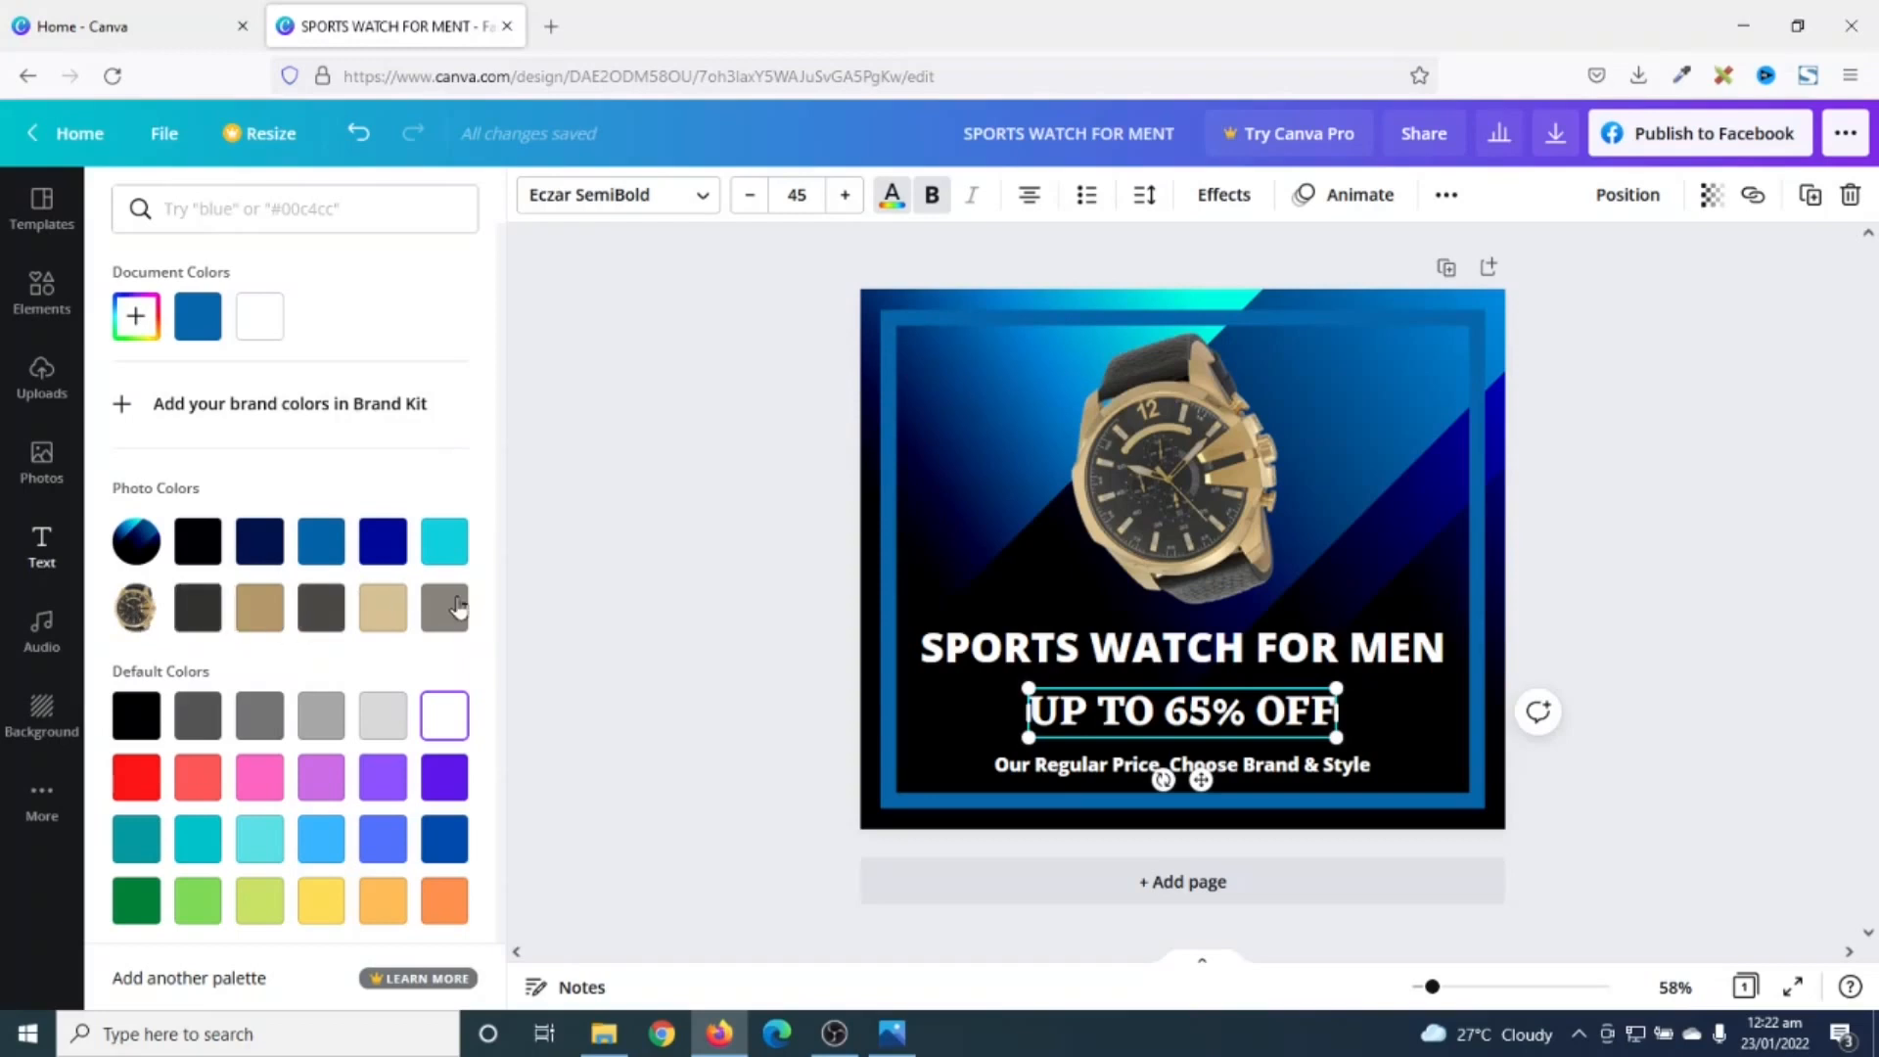
left_click(262, 616)
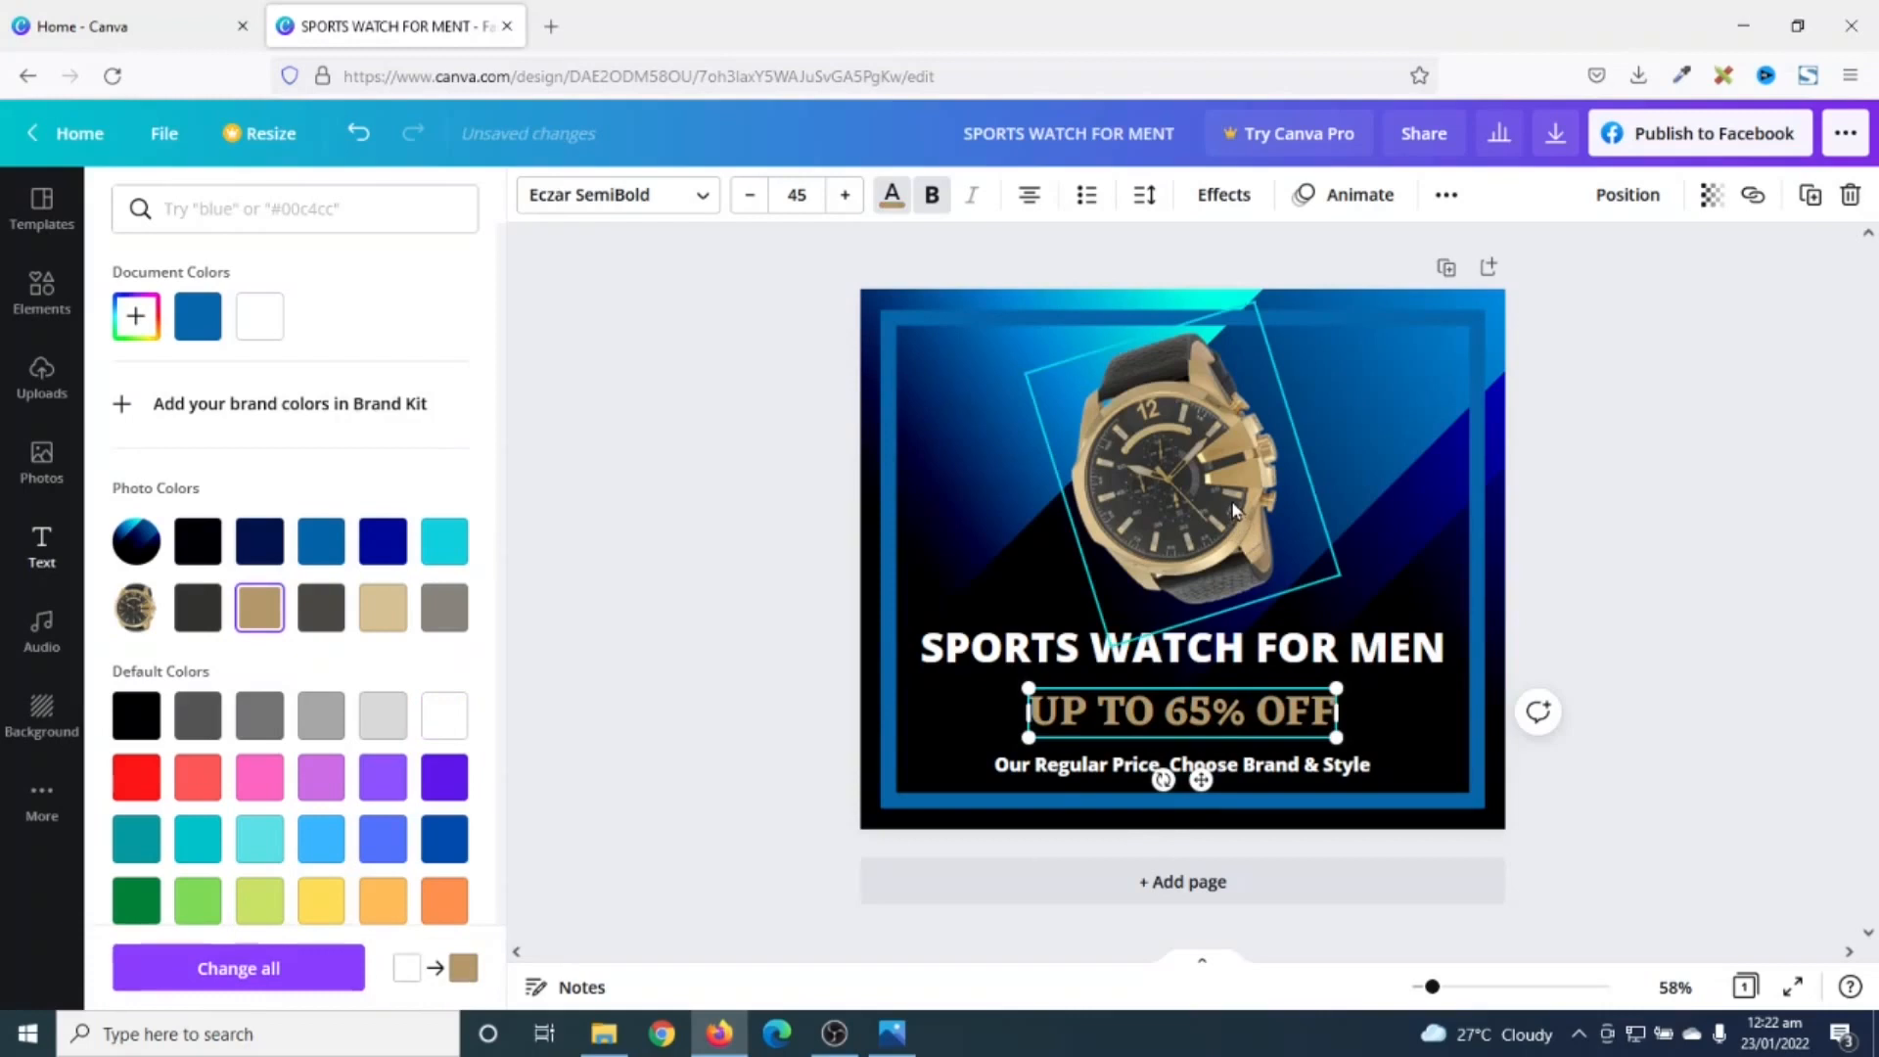
Step: Recolour the border frame with the same golden brown from the watch photo's colours
left_click(1479, 531)
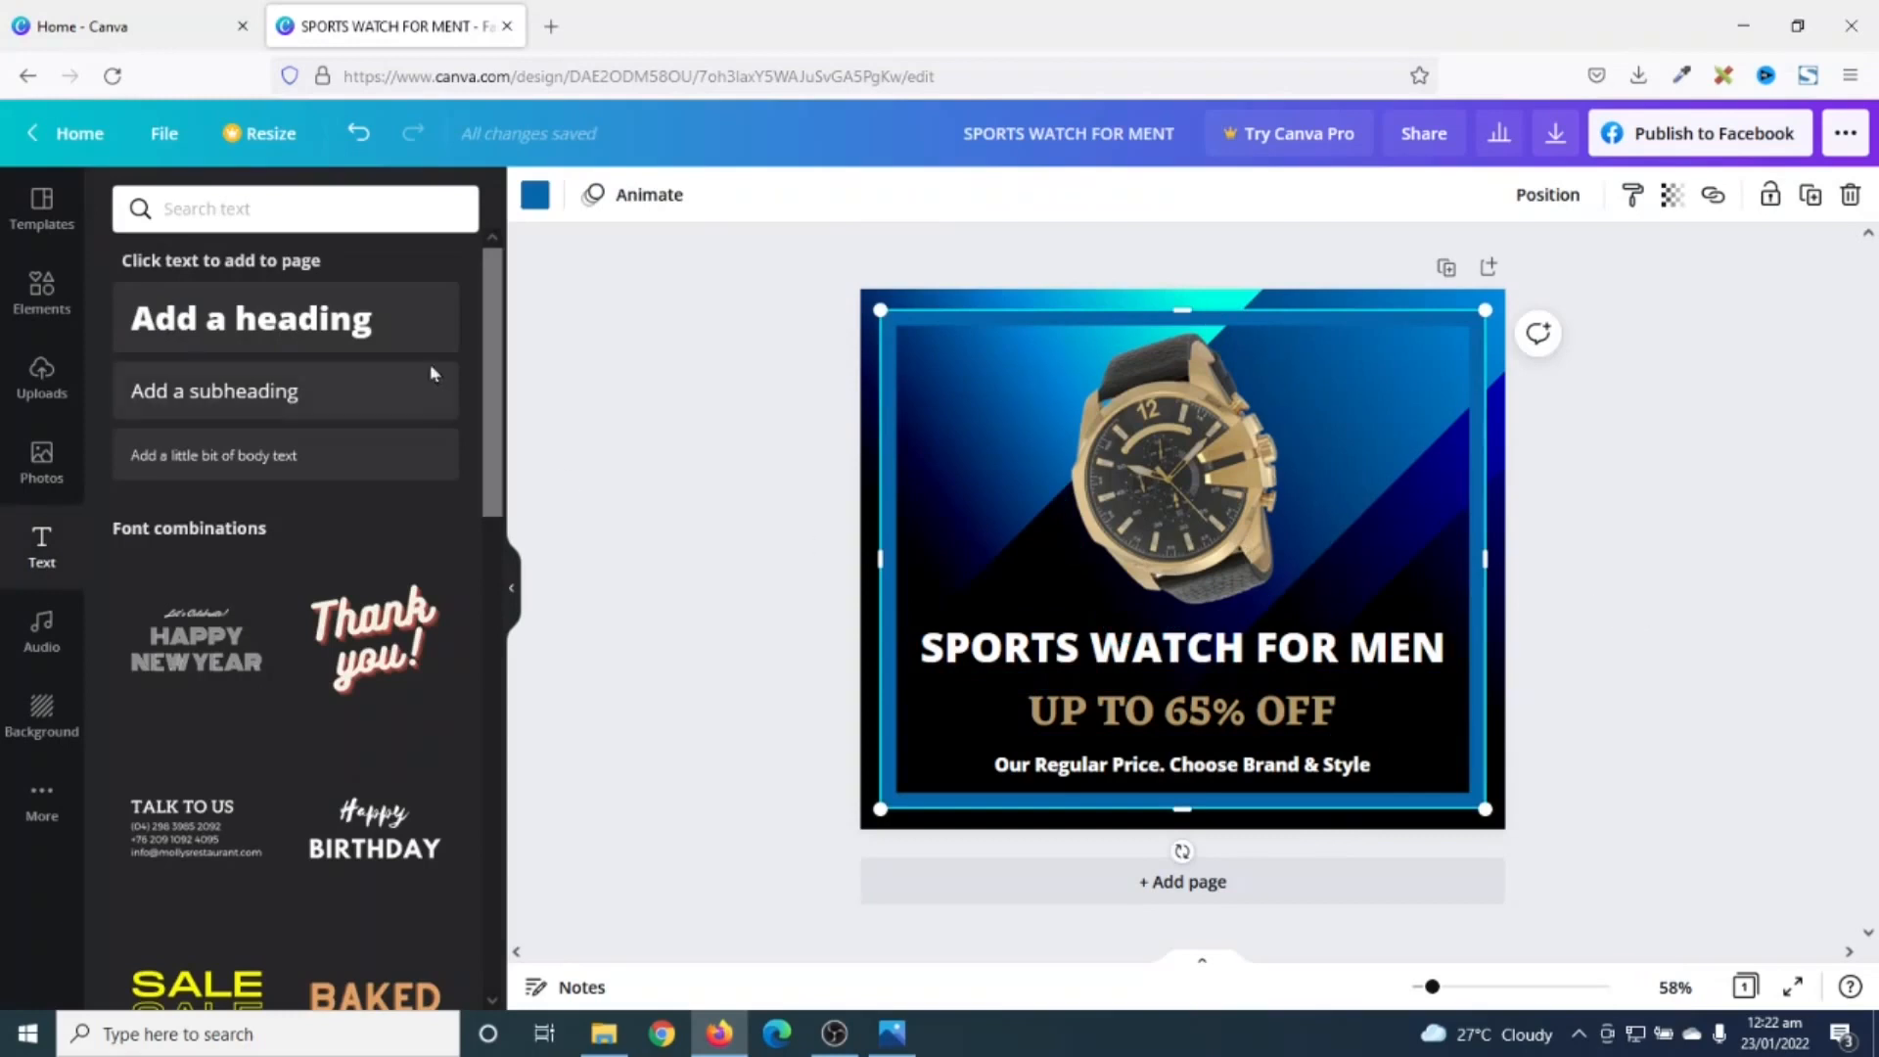
left_click(536, 195)
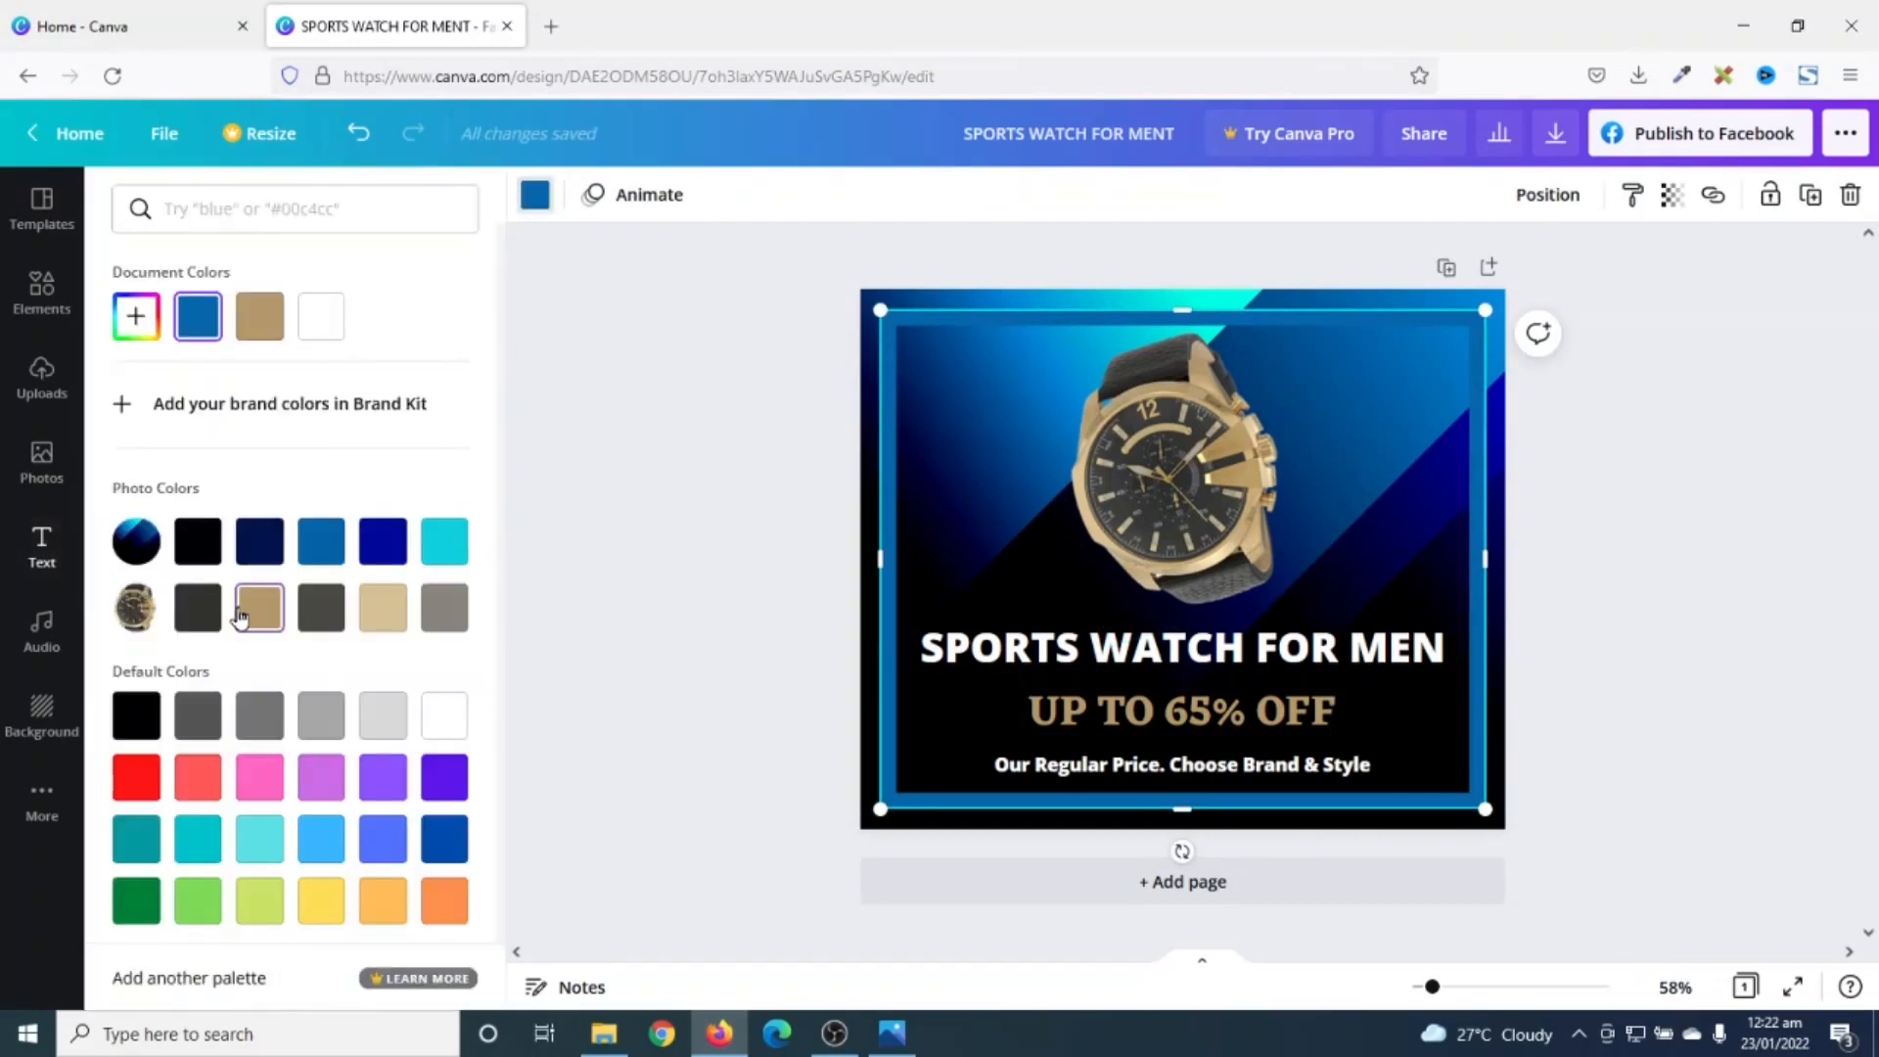
left_click(256, 609)
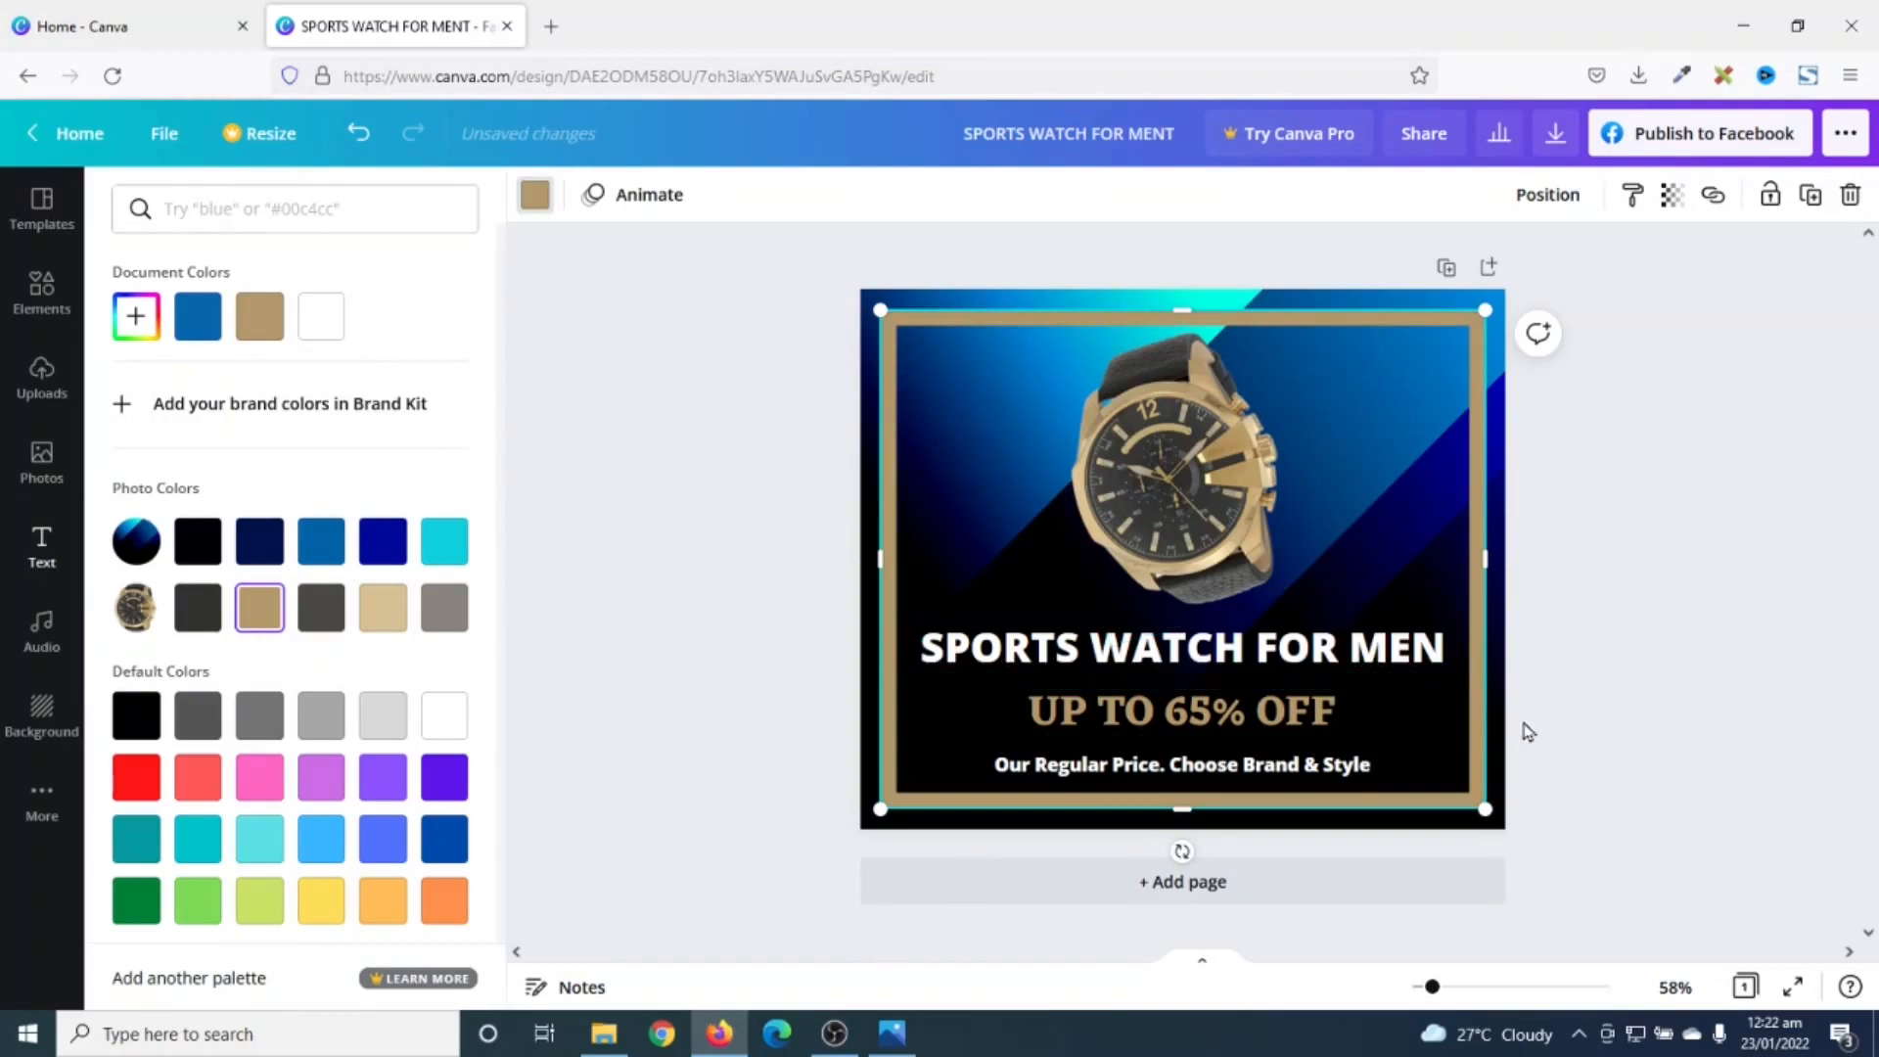
left_click(1652, 787)
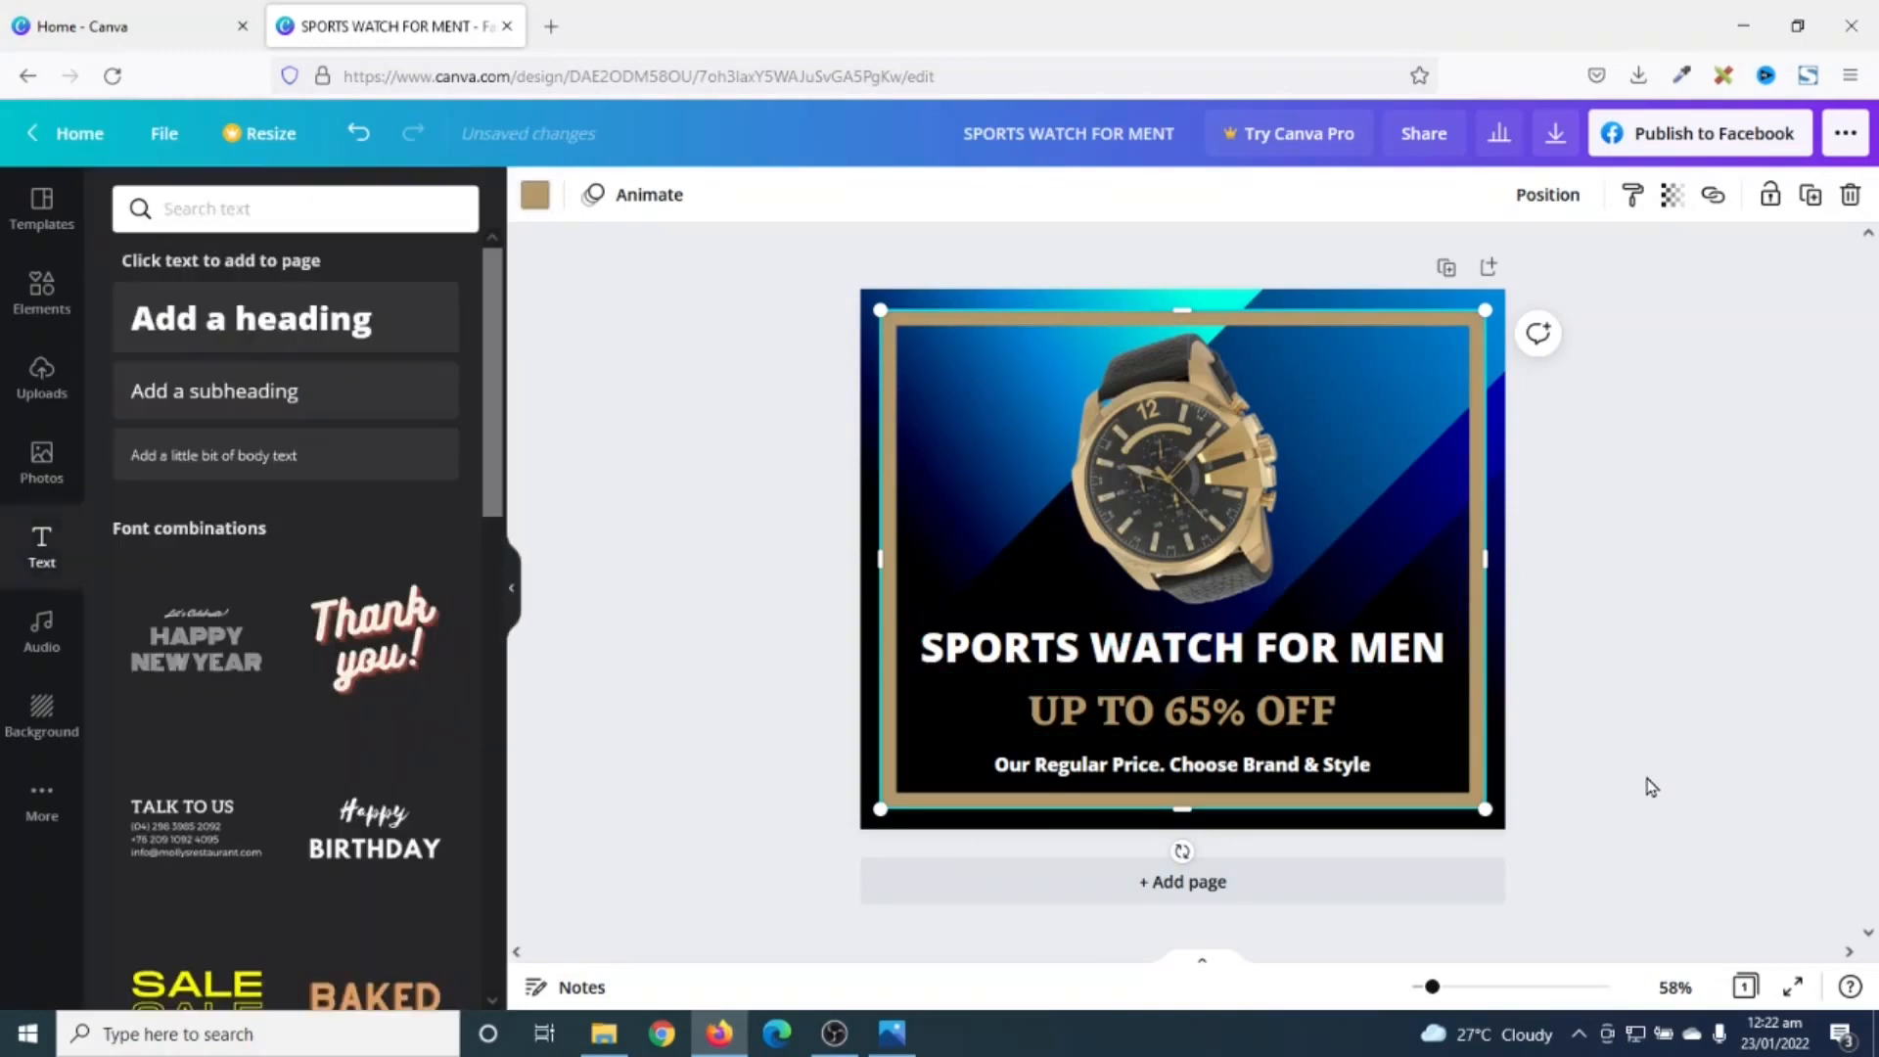
left_click(1626, 651)
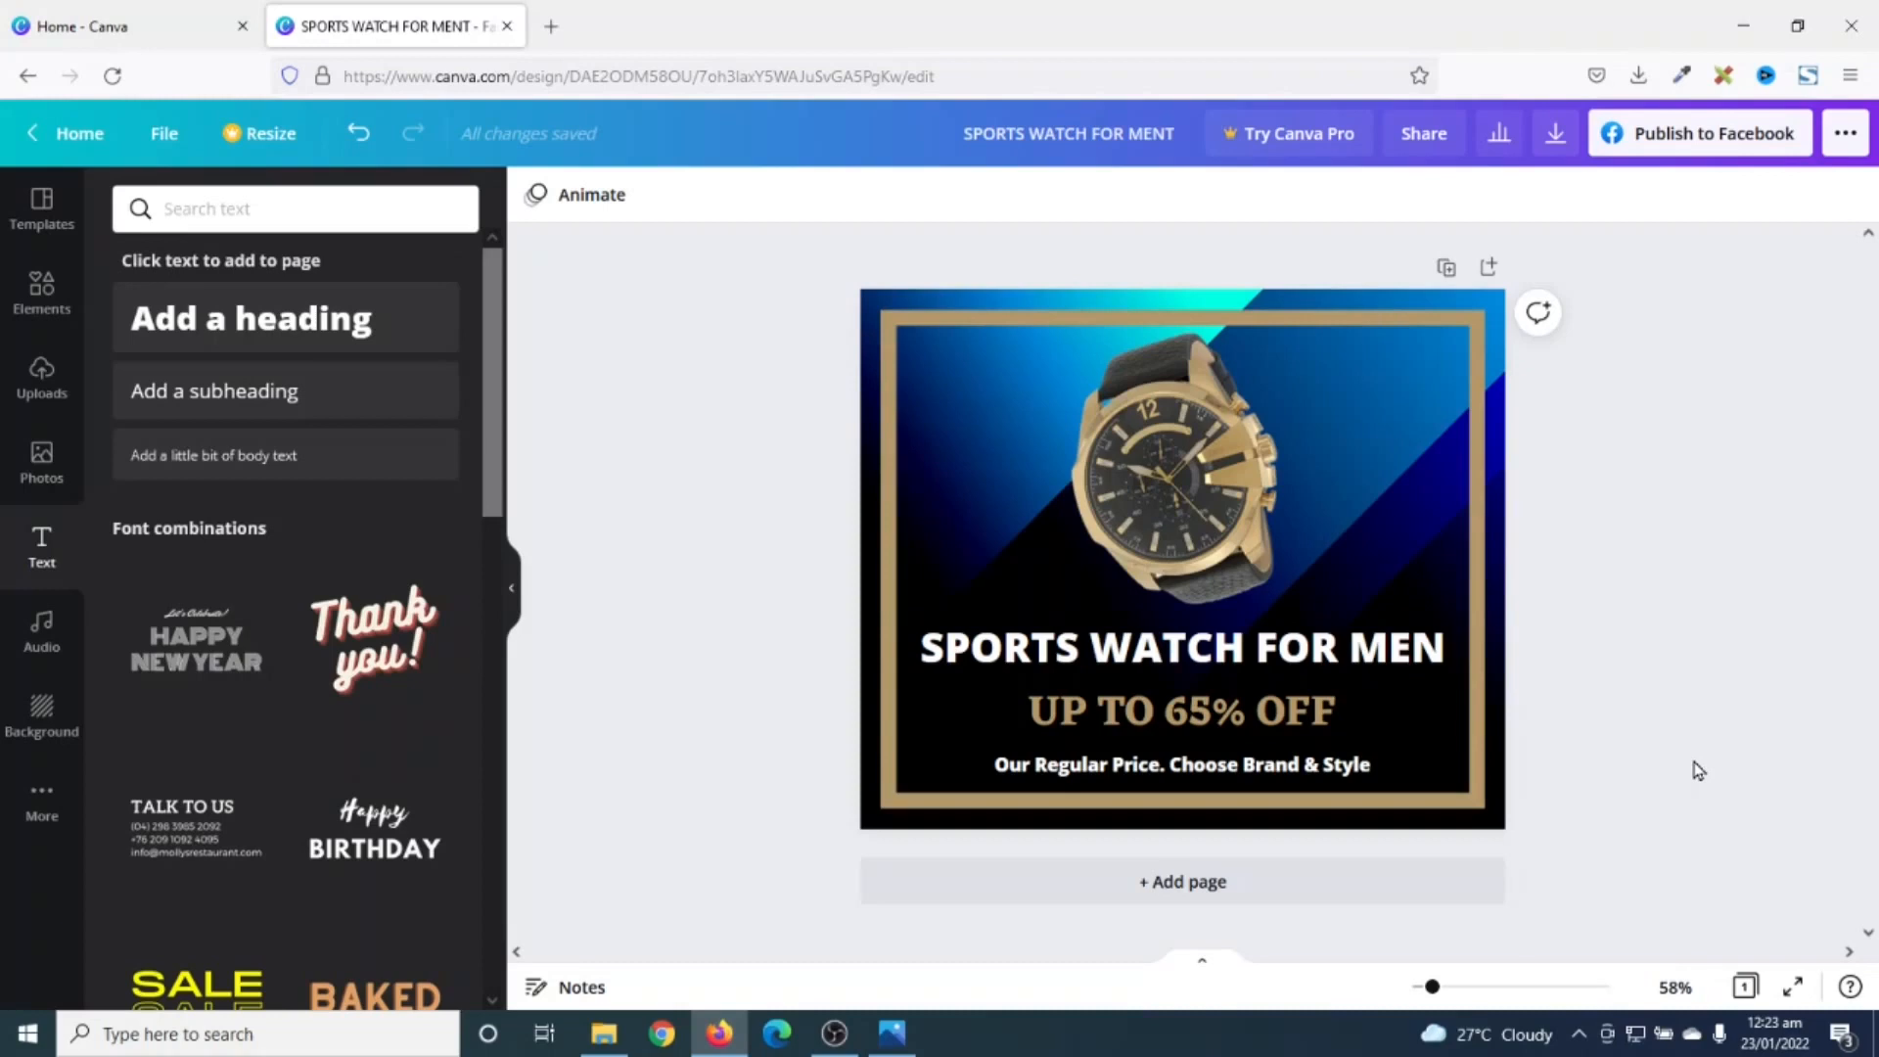
Step: Download the finished design as a PNG and save the file to the computer
left_click(1845, 144)
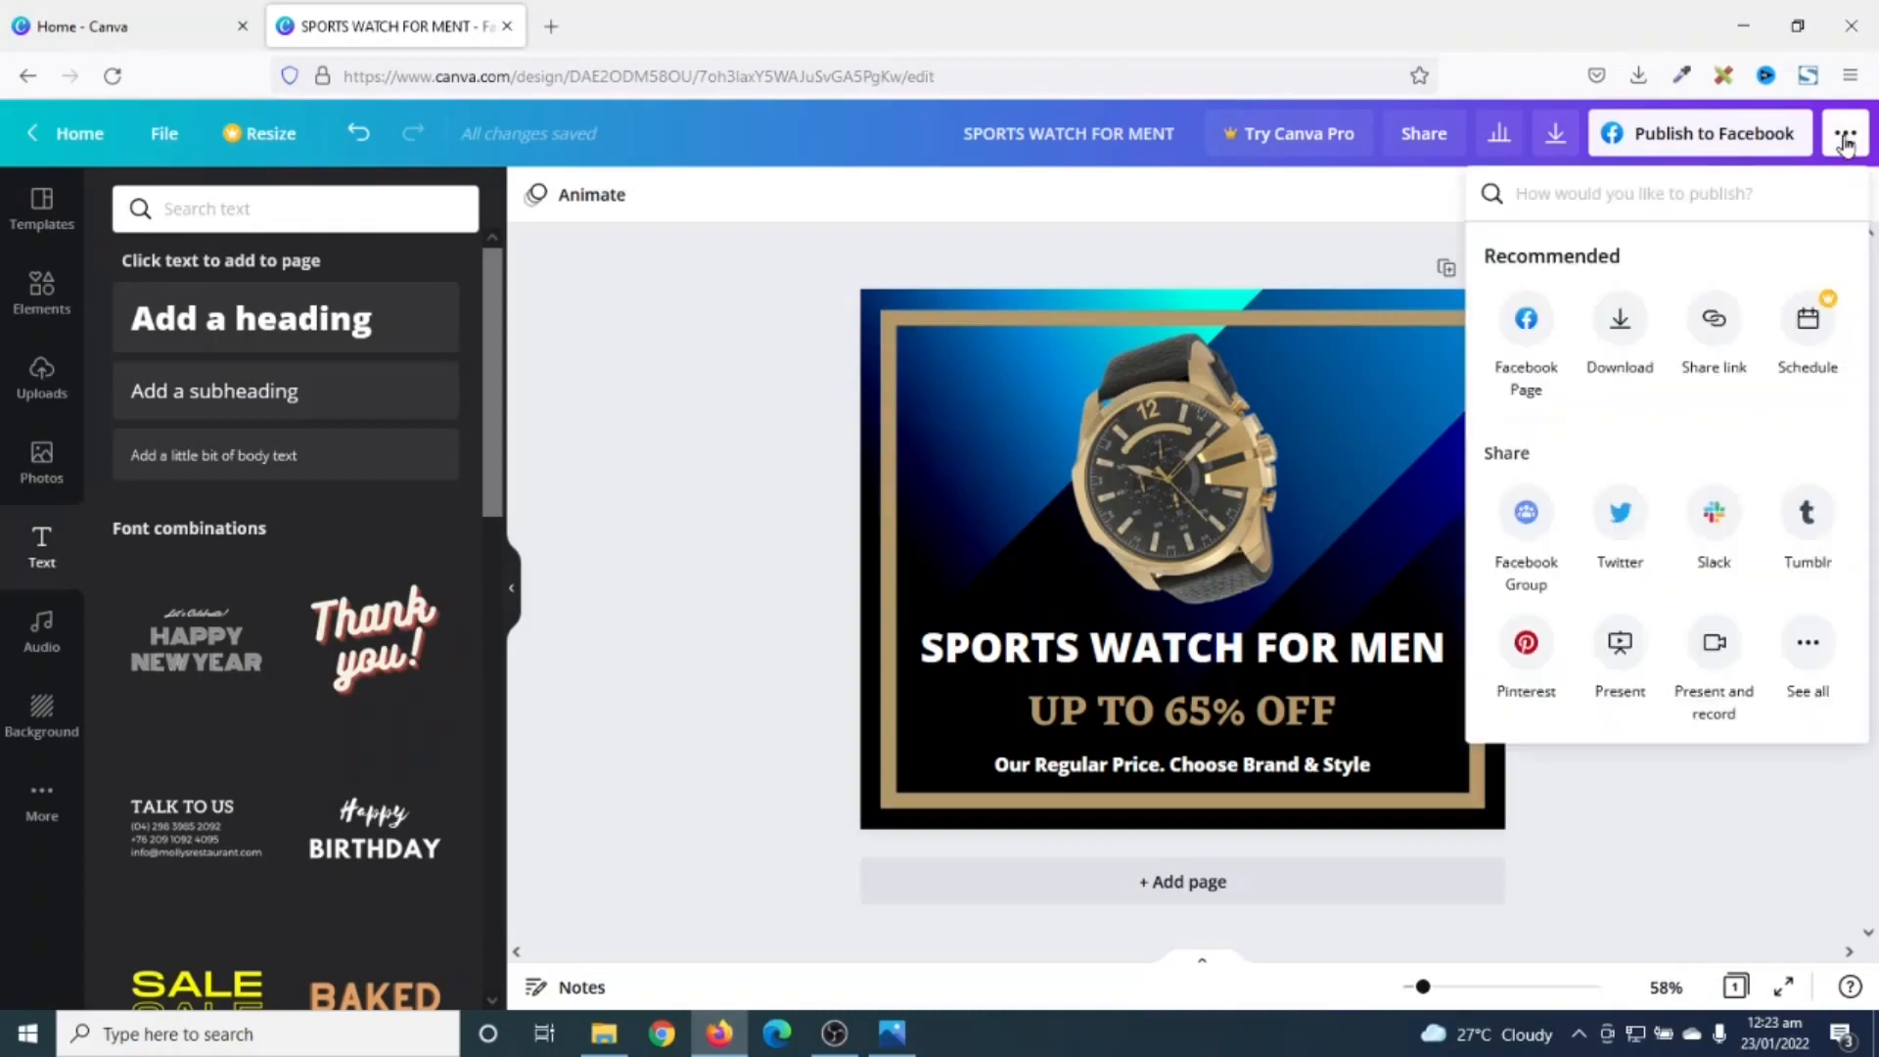
left_click(1616, 323)
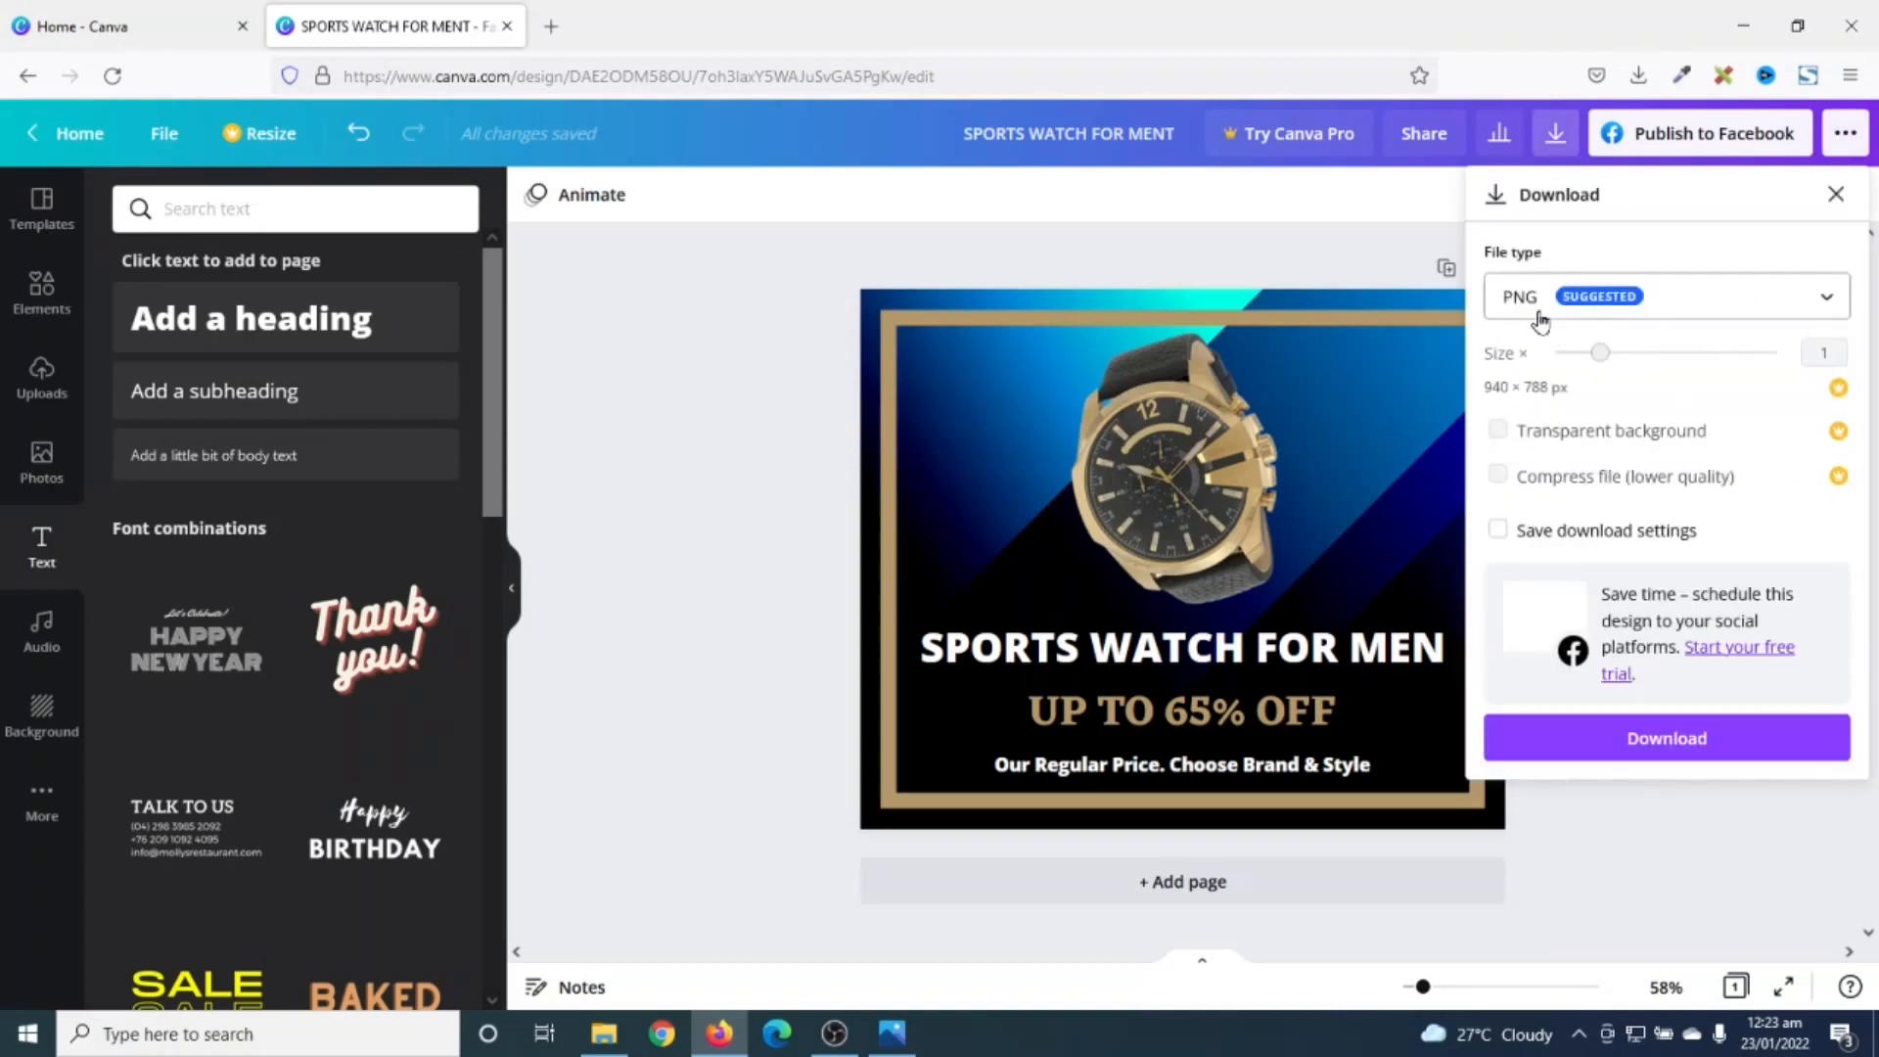
left_click(1688, 309)
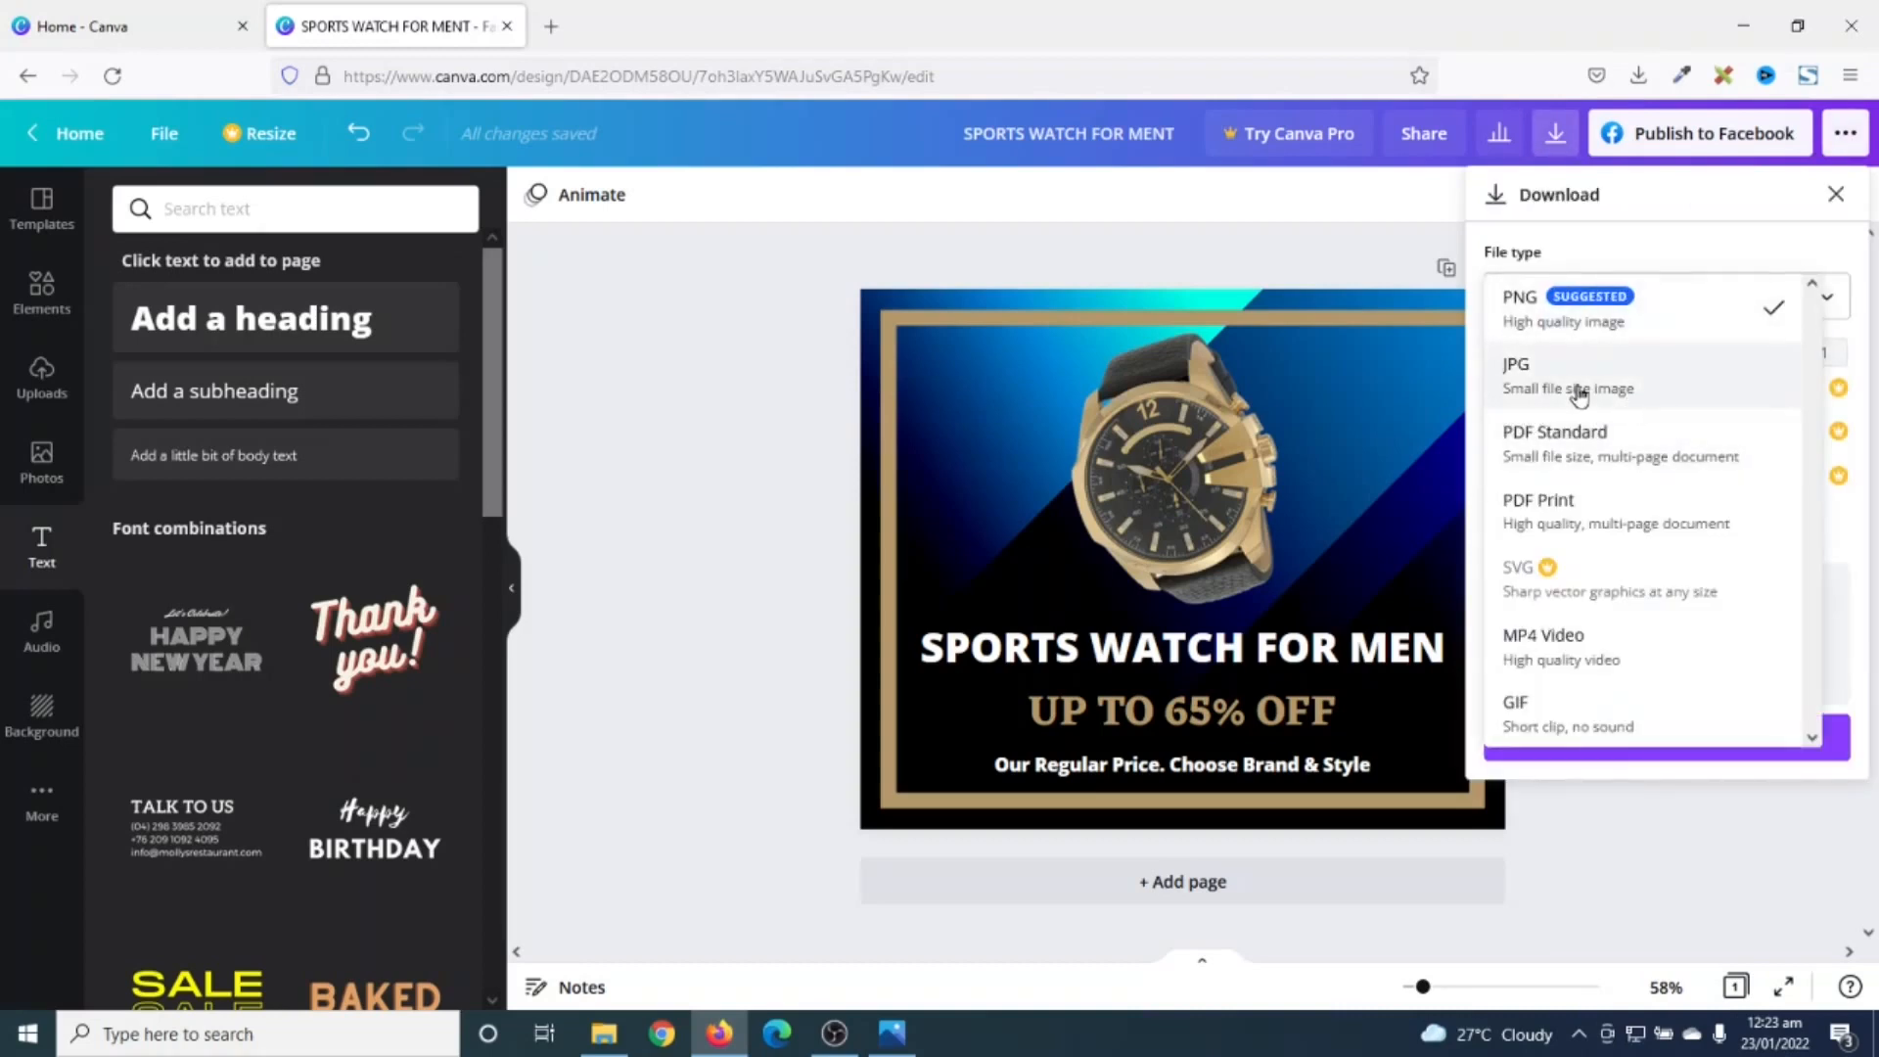
left_click(1641, 312)
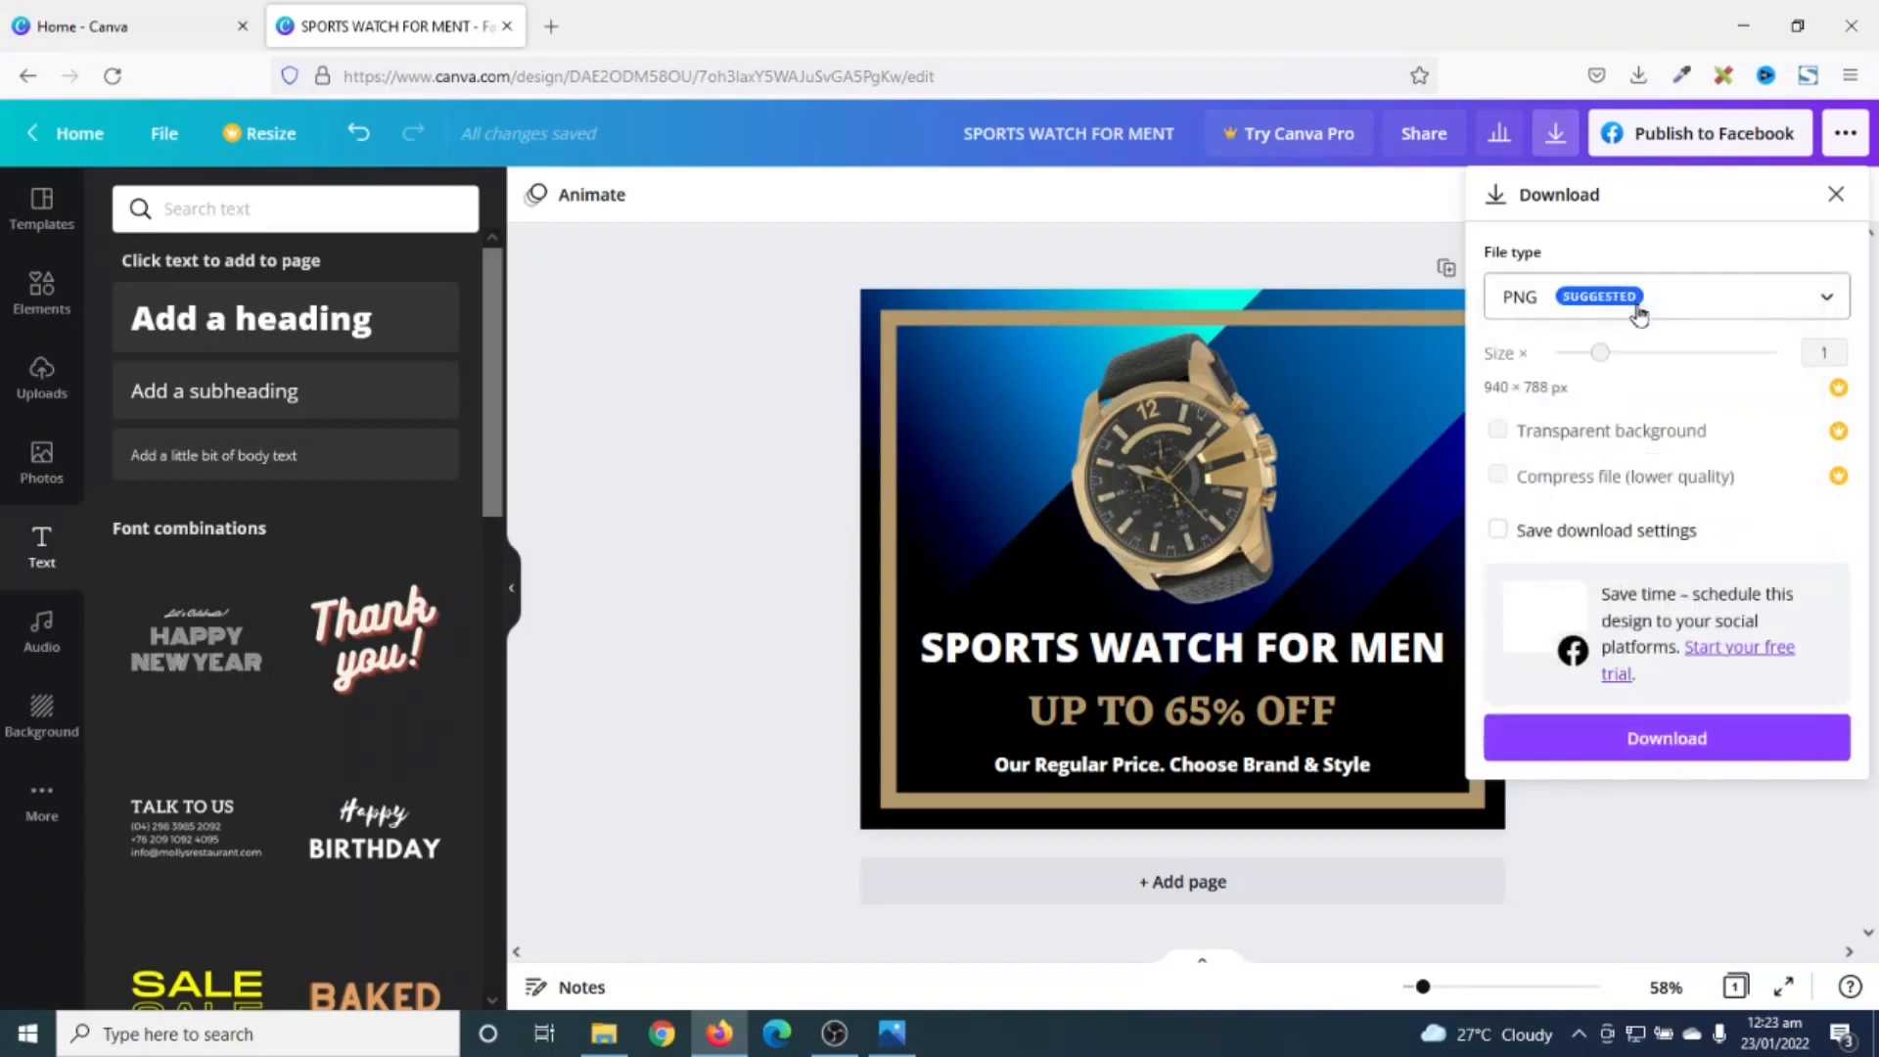
left_click(1656, 750)
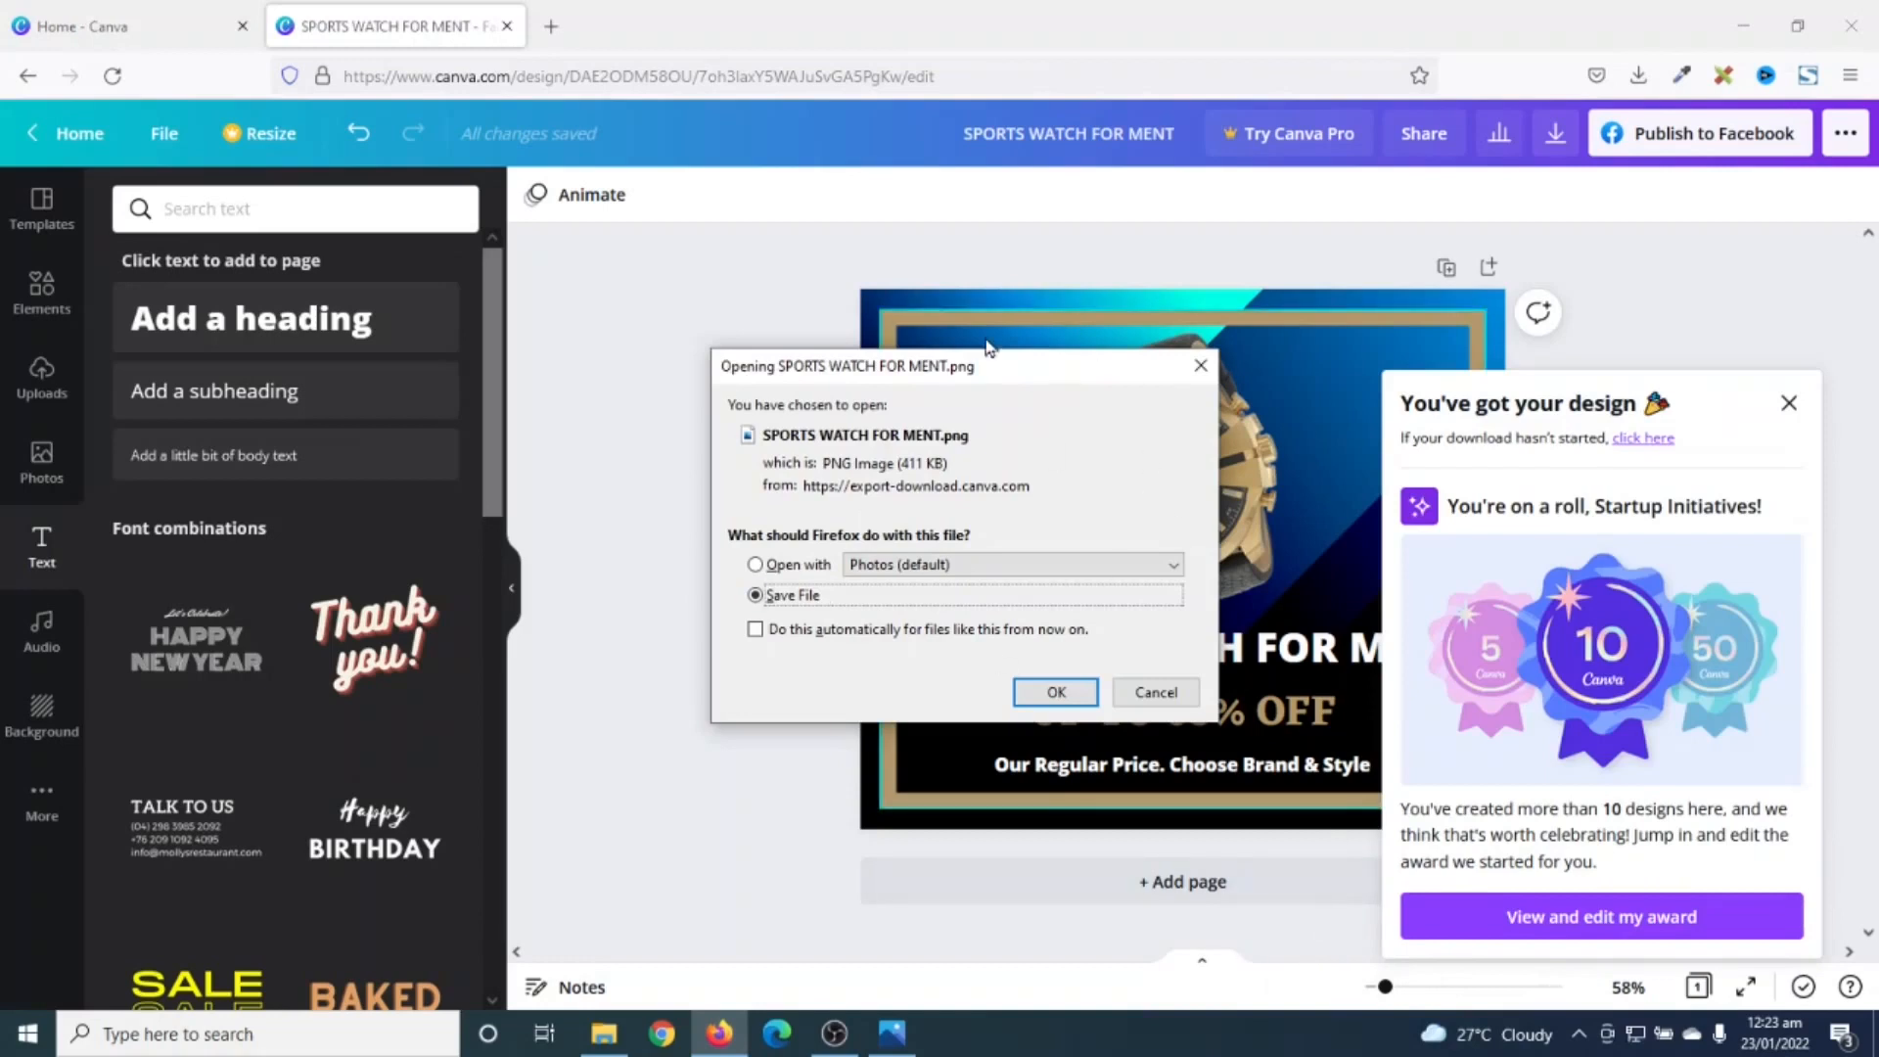
left_click(1056, 692)
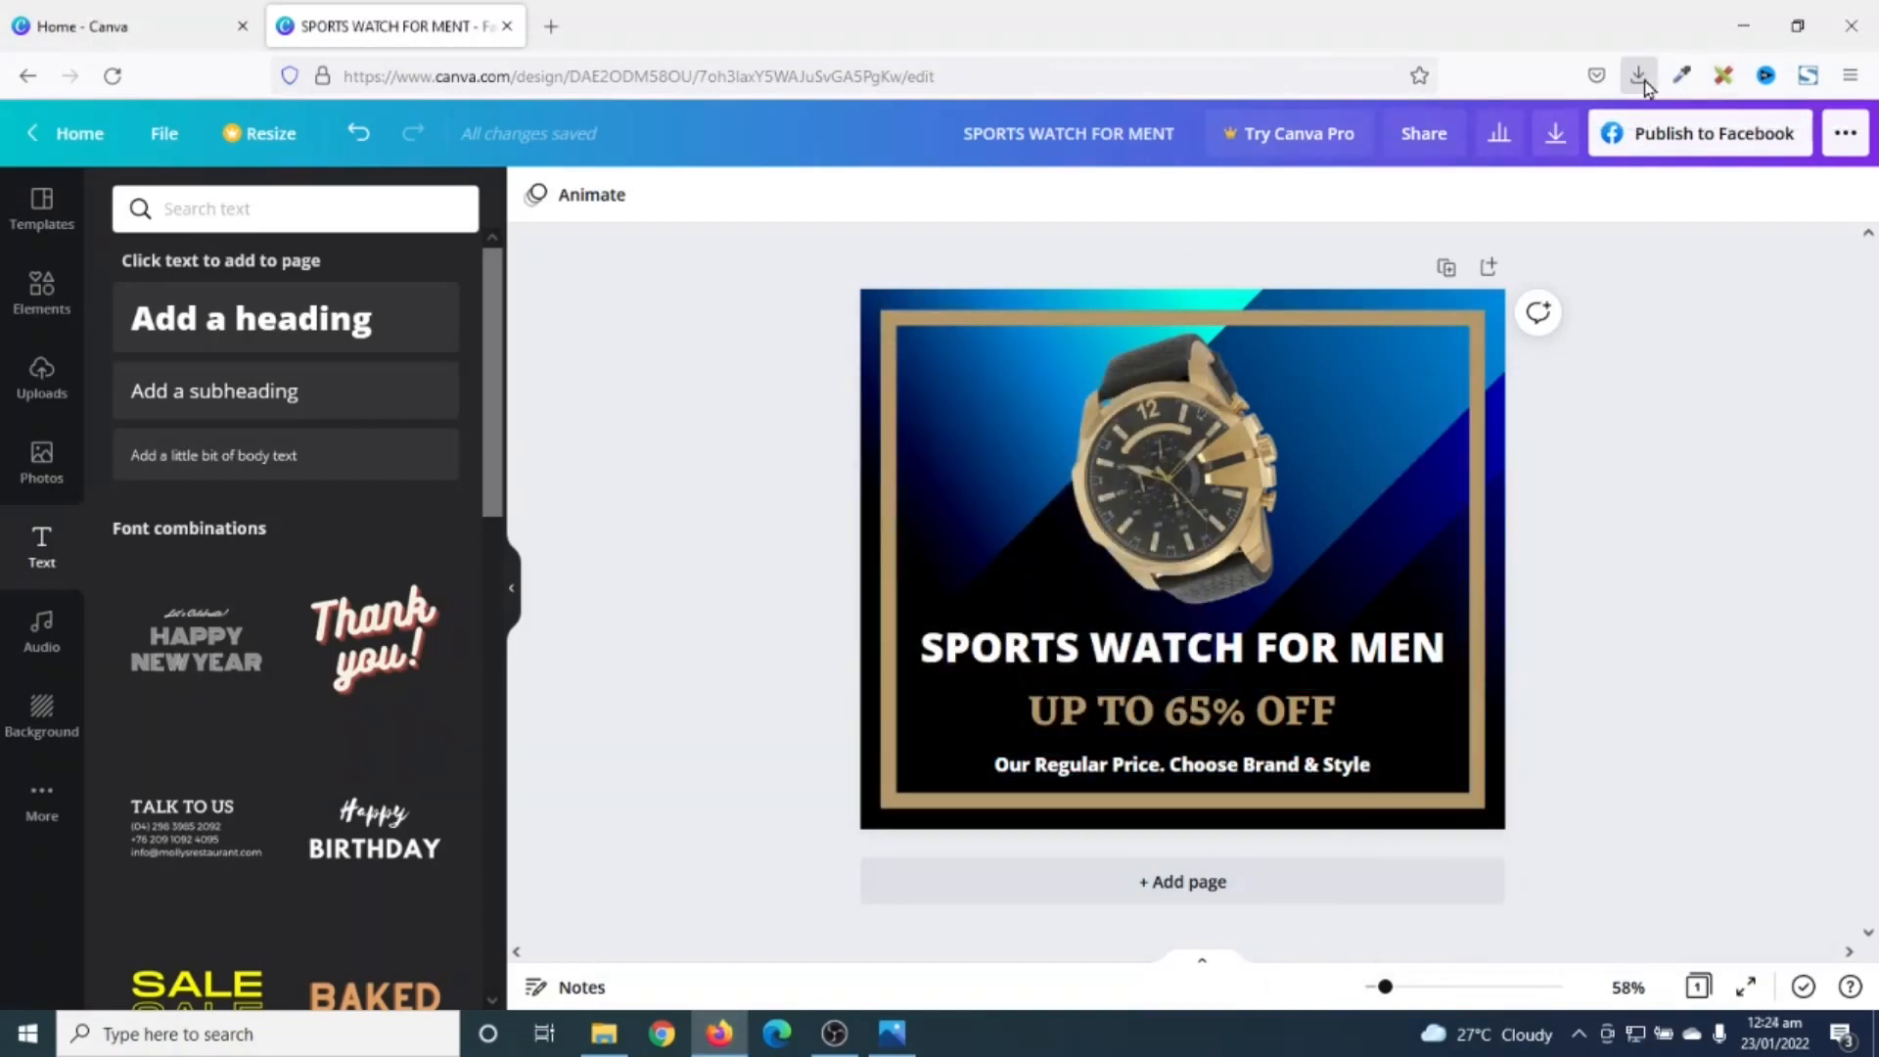
Step: Open the downloaded SPORTS WATCH FOR MENT.png file from the browser's recent downloads
left_click(1640, 79)
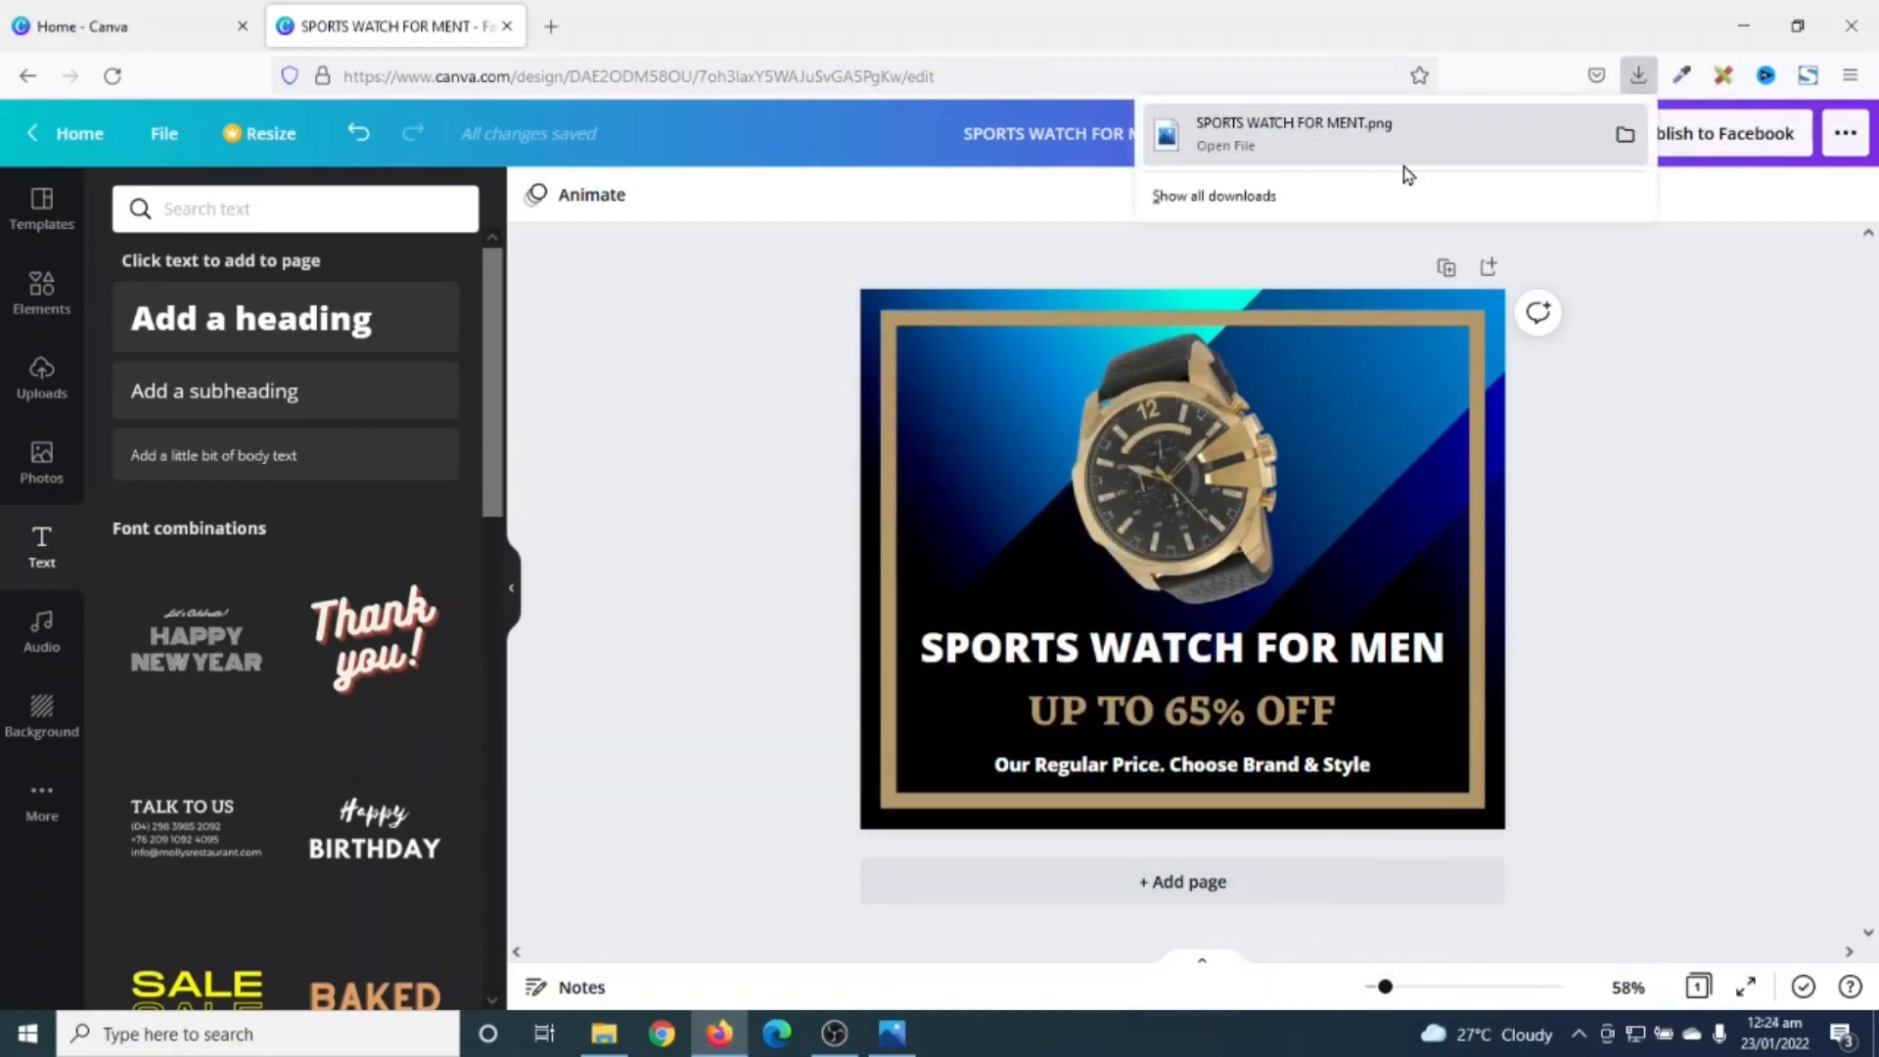
left_click(1337, 144)
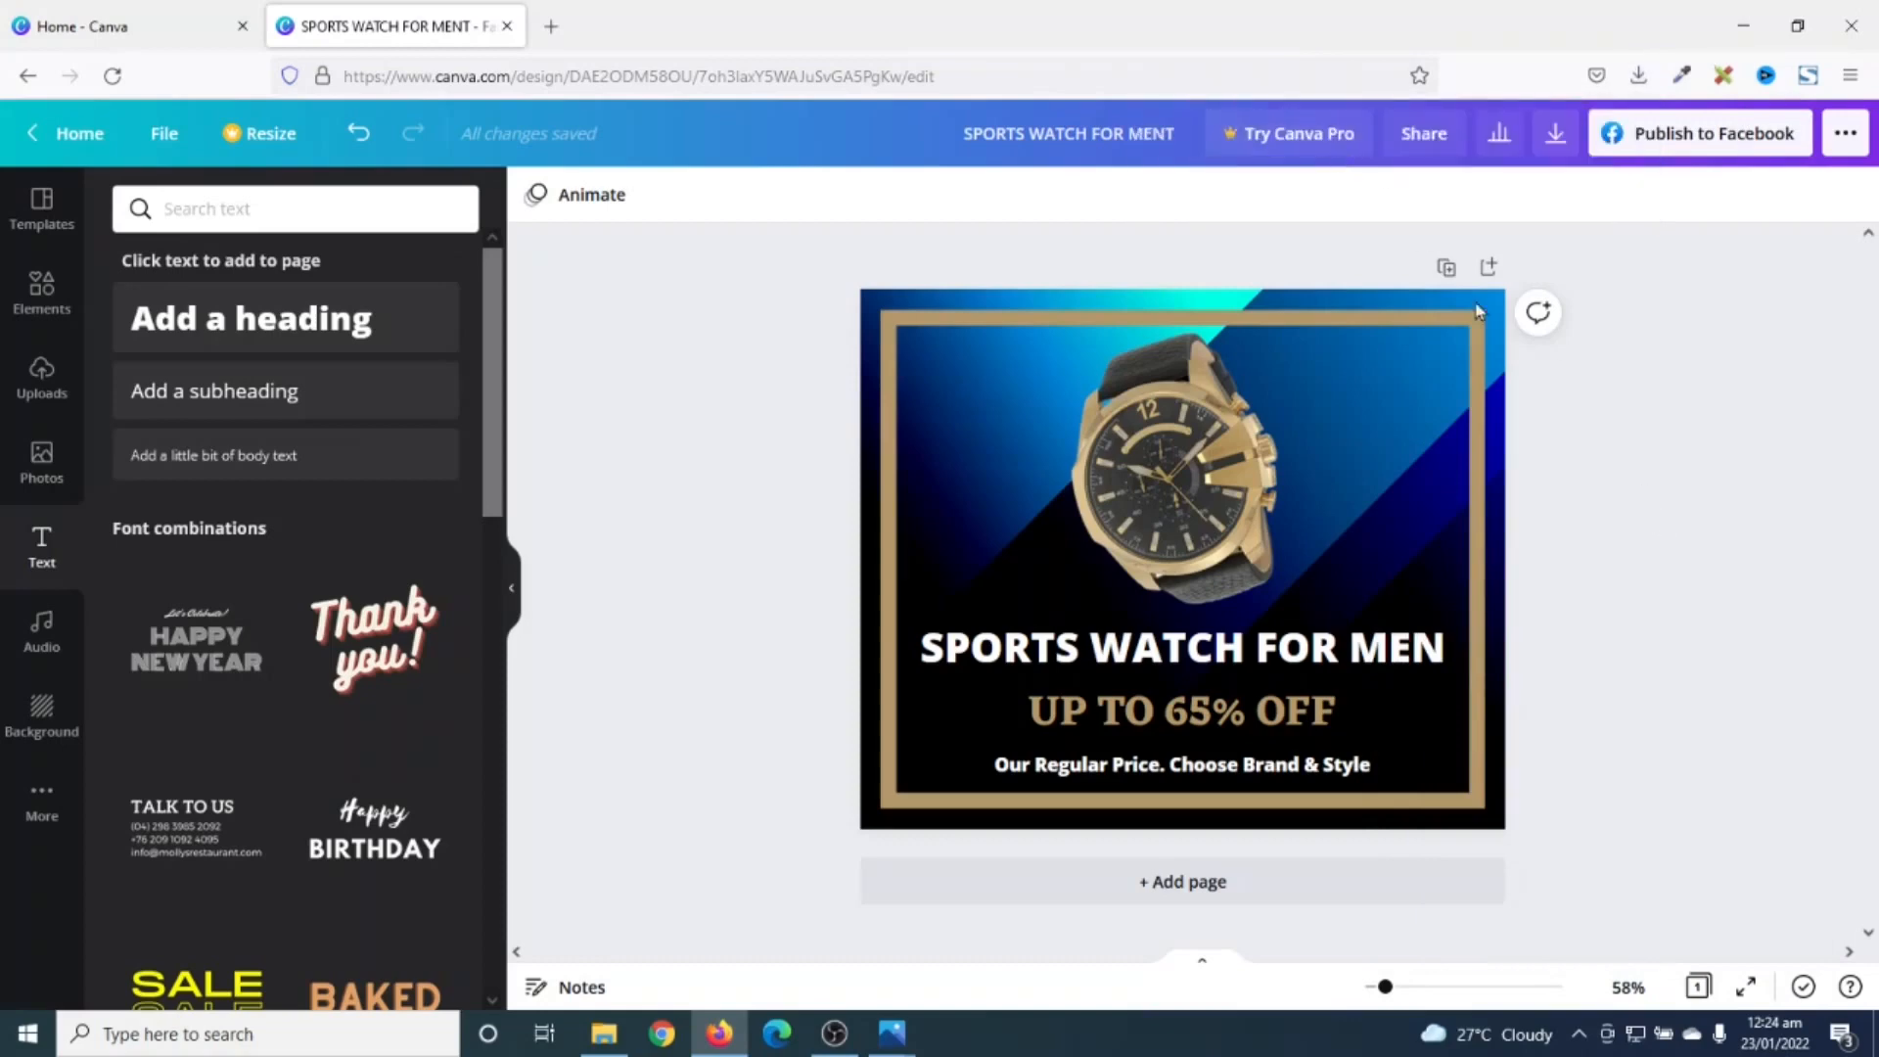